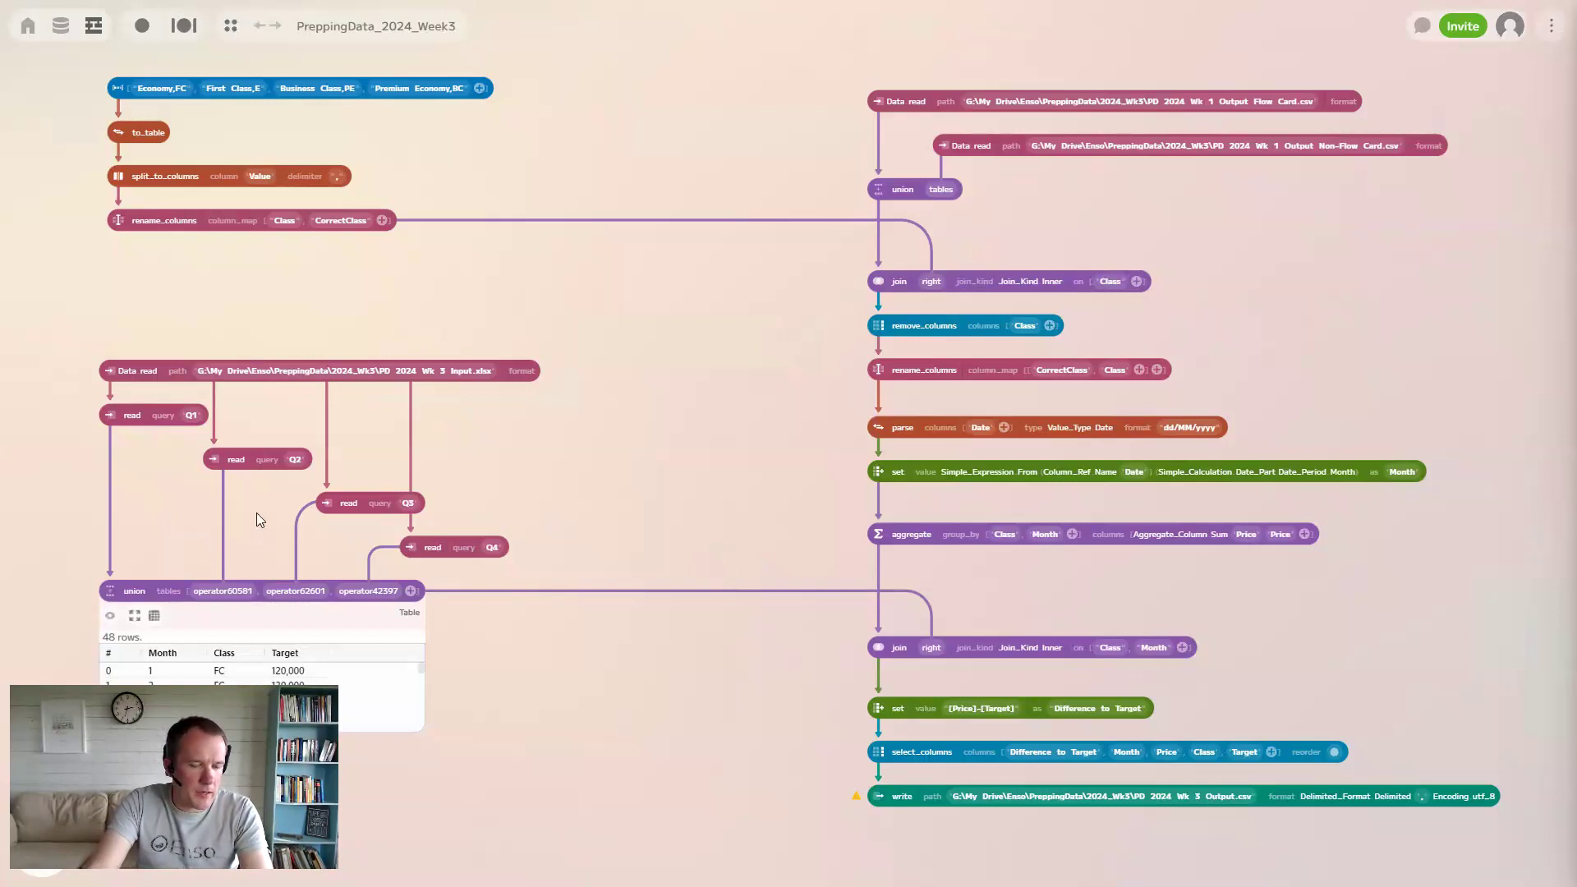
Step: Add a read_many component that takes its input from the Data read of PD 2024 Wk 3 Input.xlsx
{"action": "left_click_drag", "start_coordinate": [267, 518], "coordinate": [657, 526]}
{"action": "scroll", "coordinate": [646, 494], "scroll_direction": "up", "scroll_amount": 2}
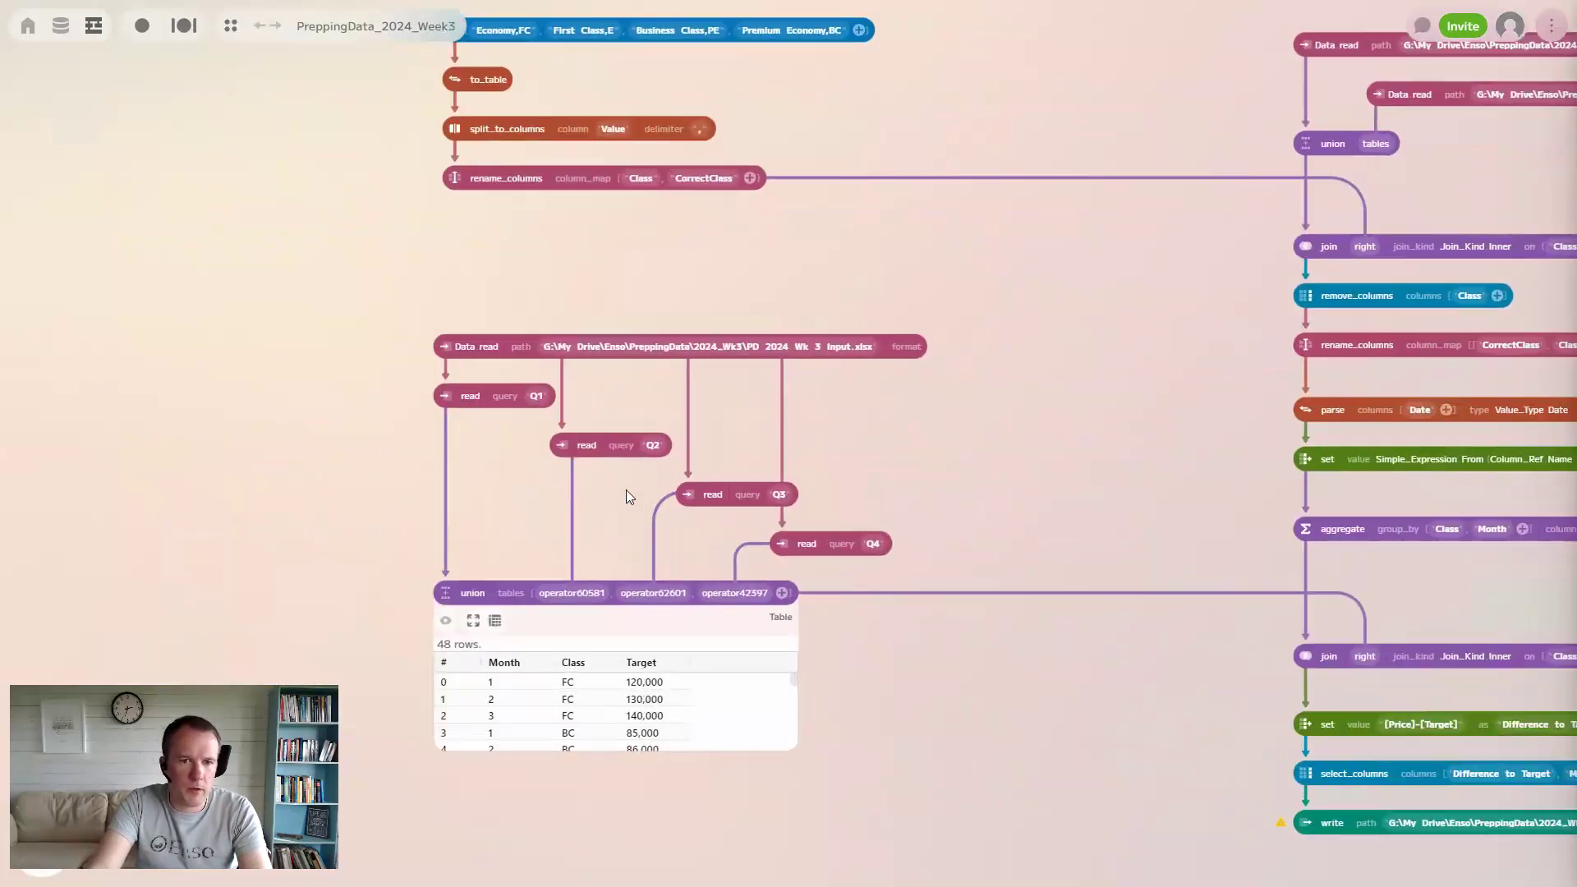
{"action": "scroll", "coordinate": [628, 486], "scroll_direction": "up", "scroll_amount": 2}
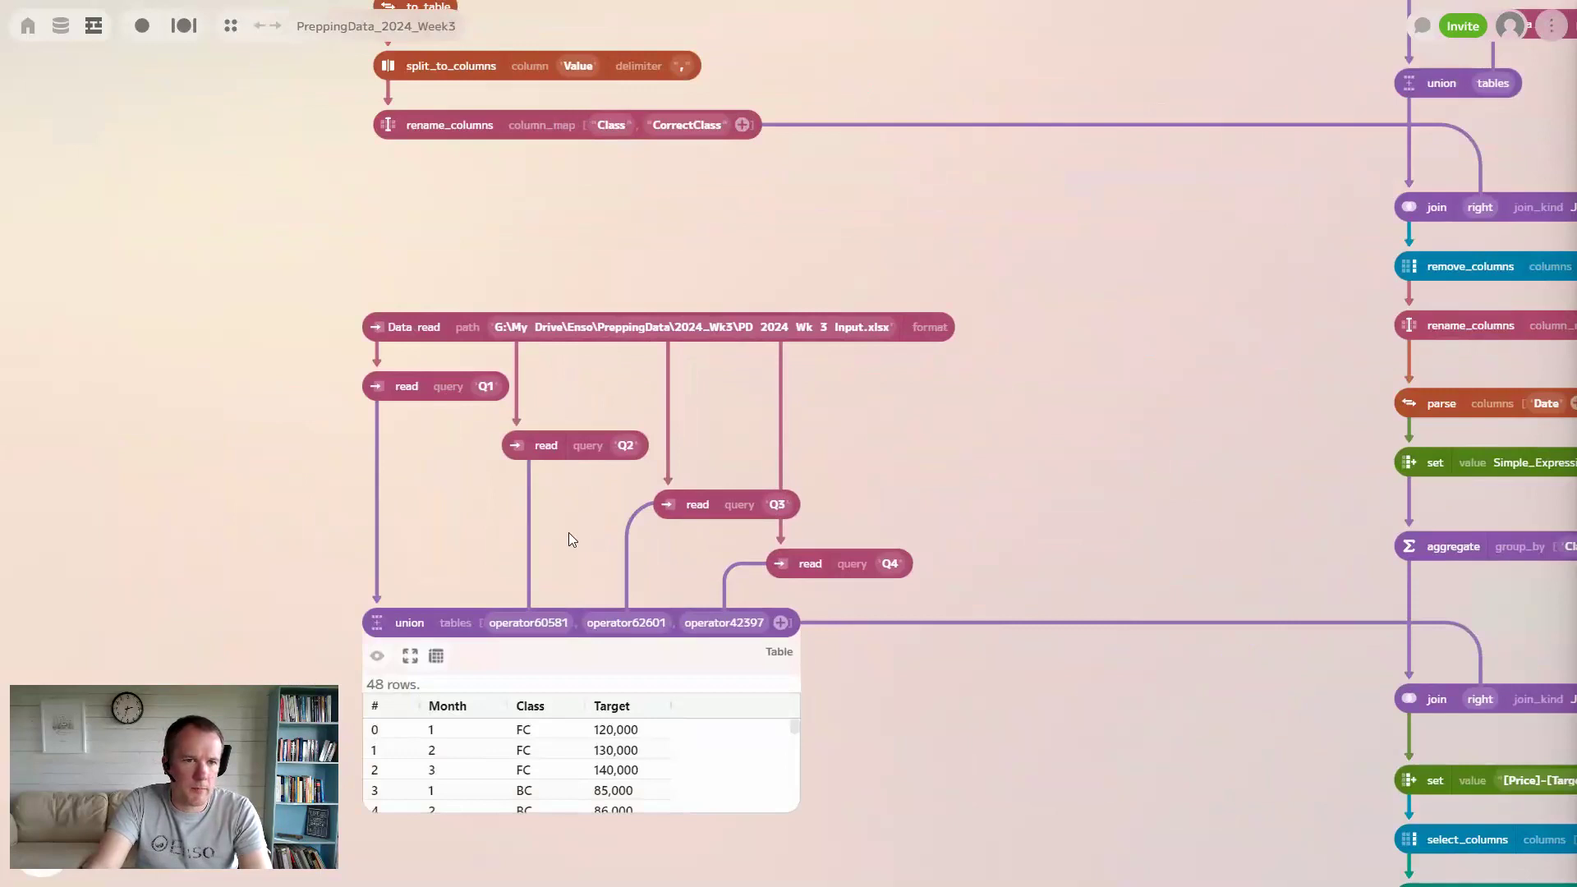
{"action": "left_click_drag", "start_coordinate": [569, 532], "coordinate": [529, 473]}
{"action": "scroll", "coordinate": [535, 471], "scroll_direction": "up", "scroll_amount": 1}
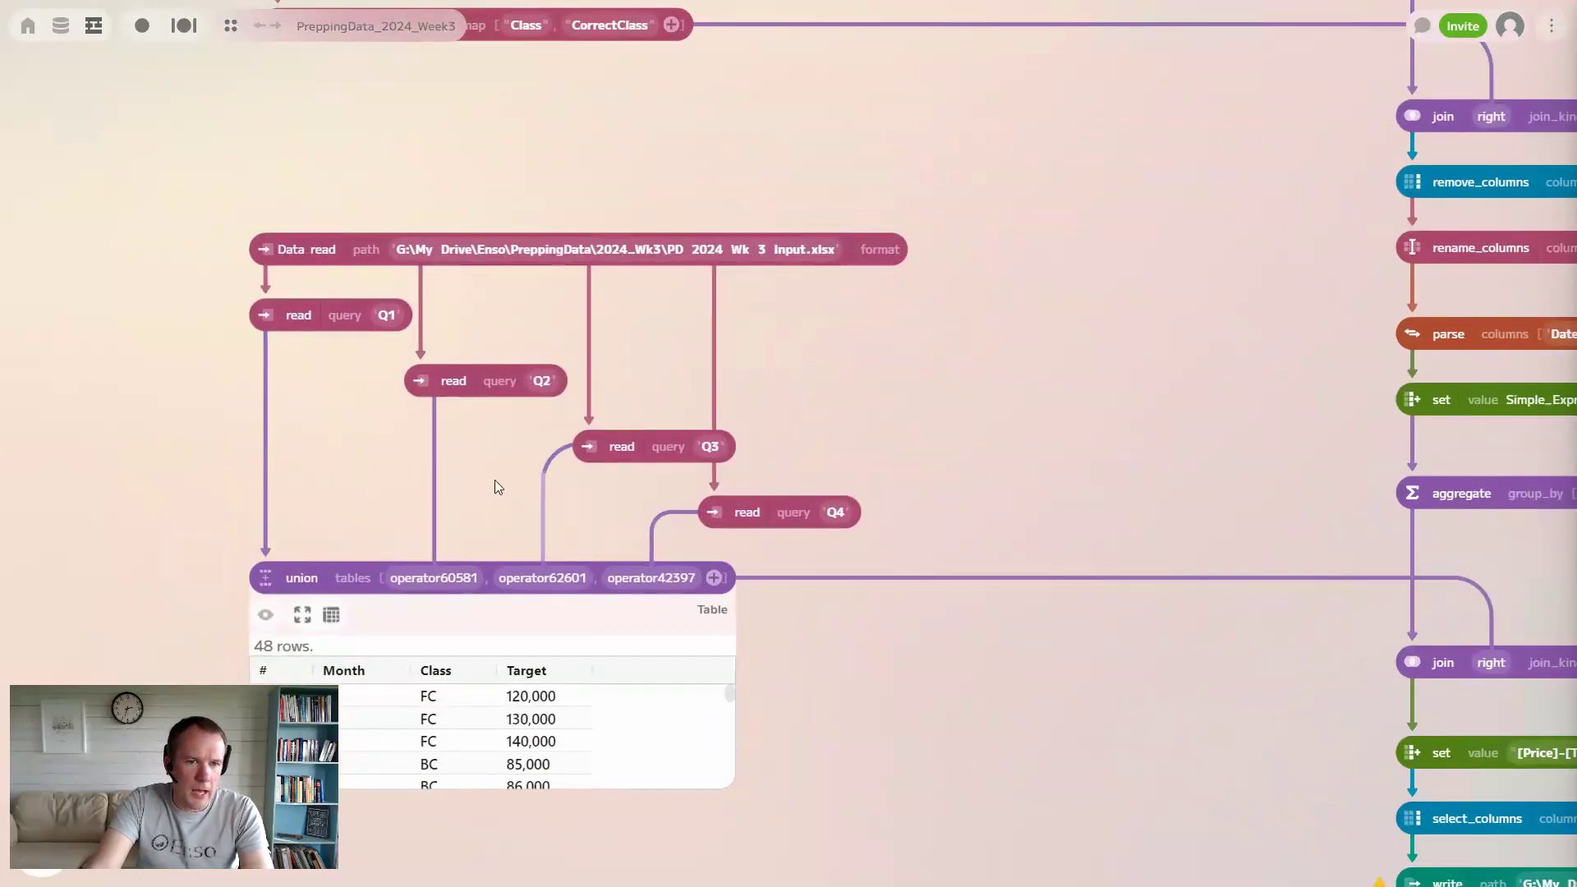
{"action": "scroll", "coordinate": [494, 481], "scroll_direction": "up", "scroll_amount": 1}
{"action": "scroll", "coordinate": [427, 431], "scroll_direction": "down", "scroll_amount": 3}
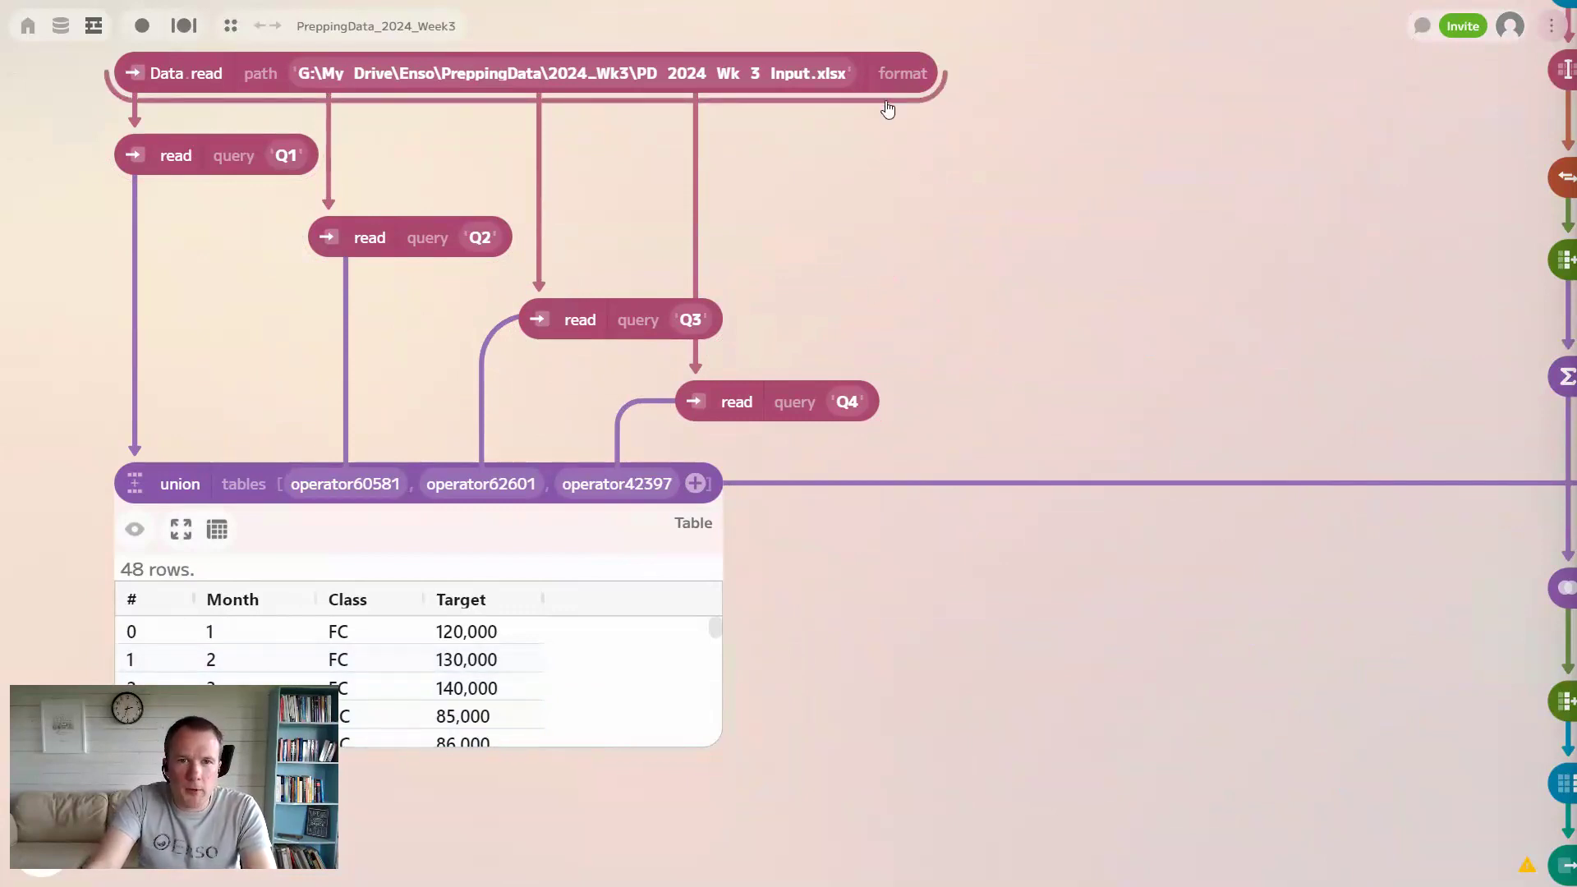
{"action": "left_click_drag", "start_coordinate": [887, 109], "coordinate": [799, 174]}
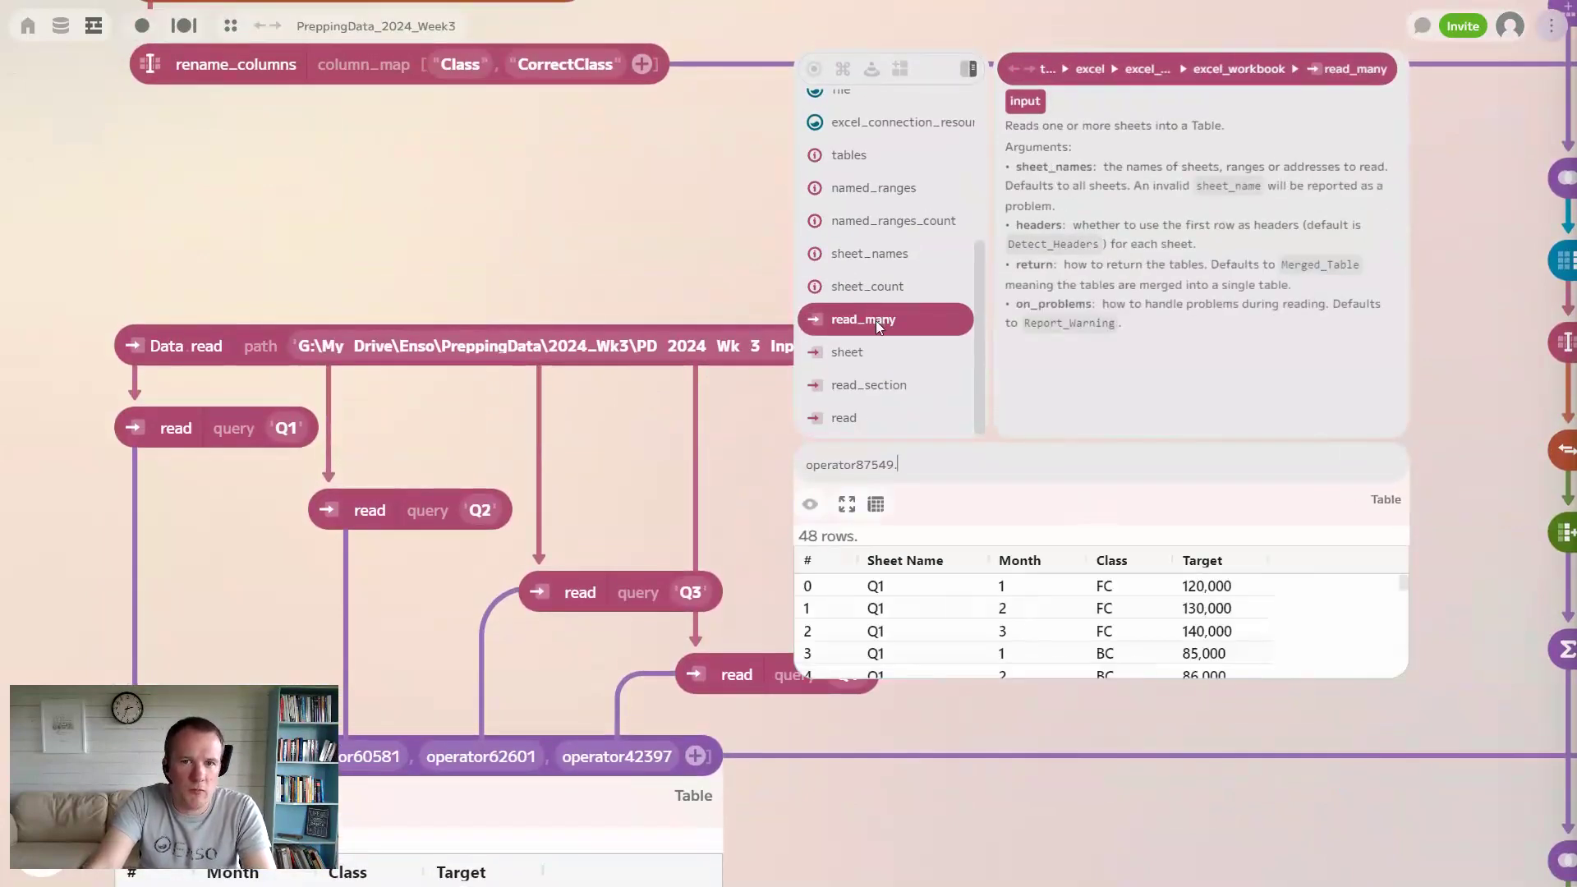
{"action": "left_click", "coordinate": [875, 320]}
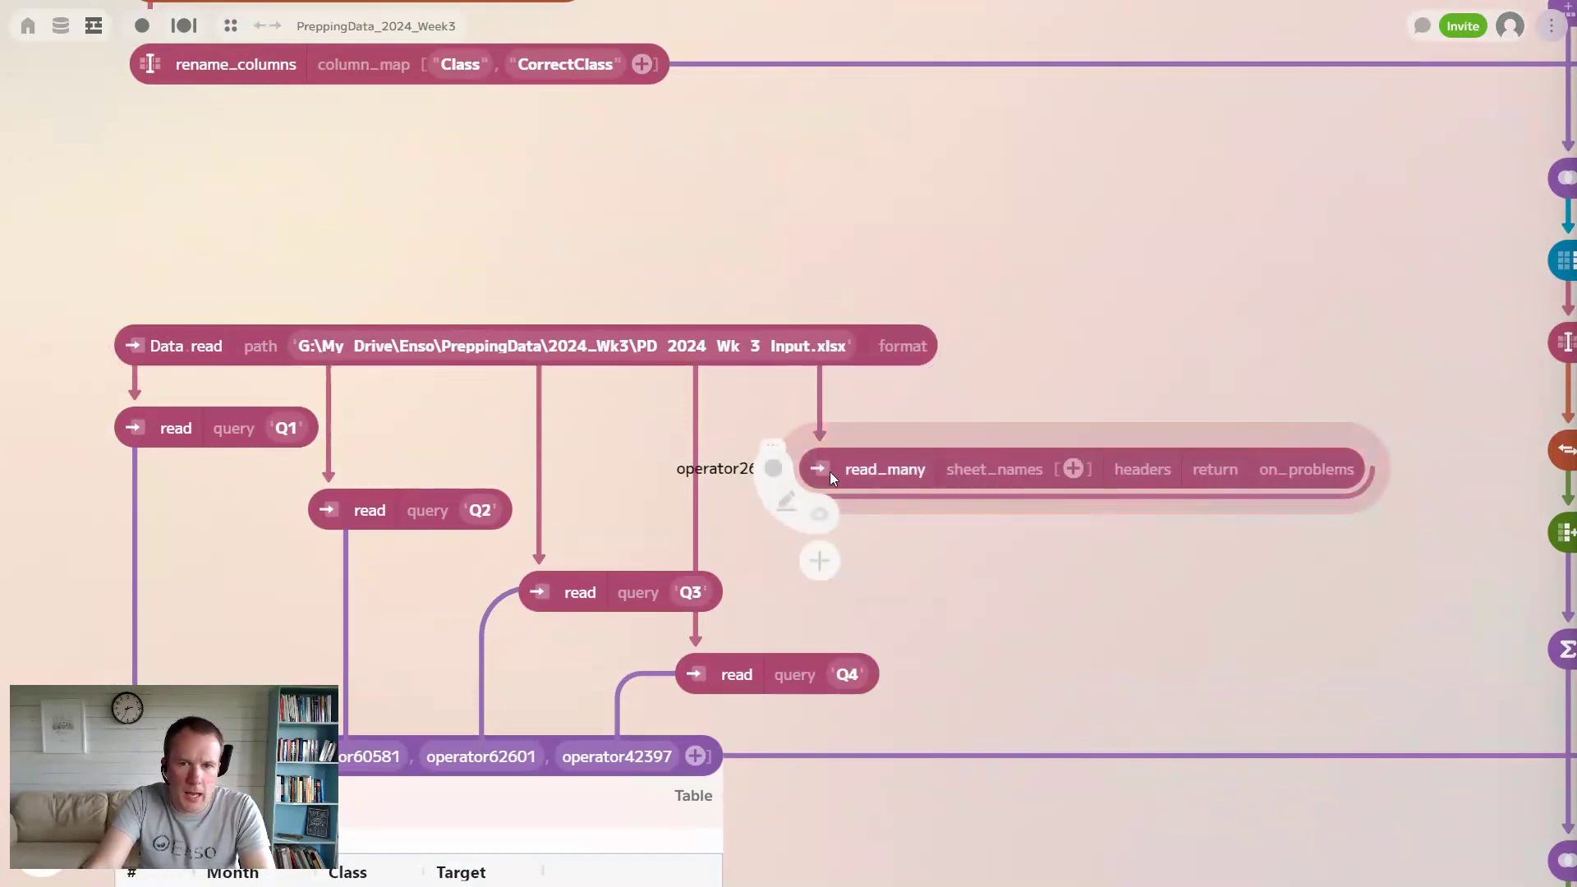
Step: Show the read_many component's data preview and compare its rows with the union's table
{"action": "left_click", "coordinate": [819, 515]}
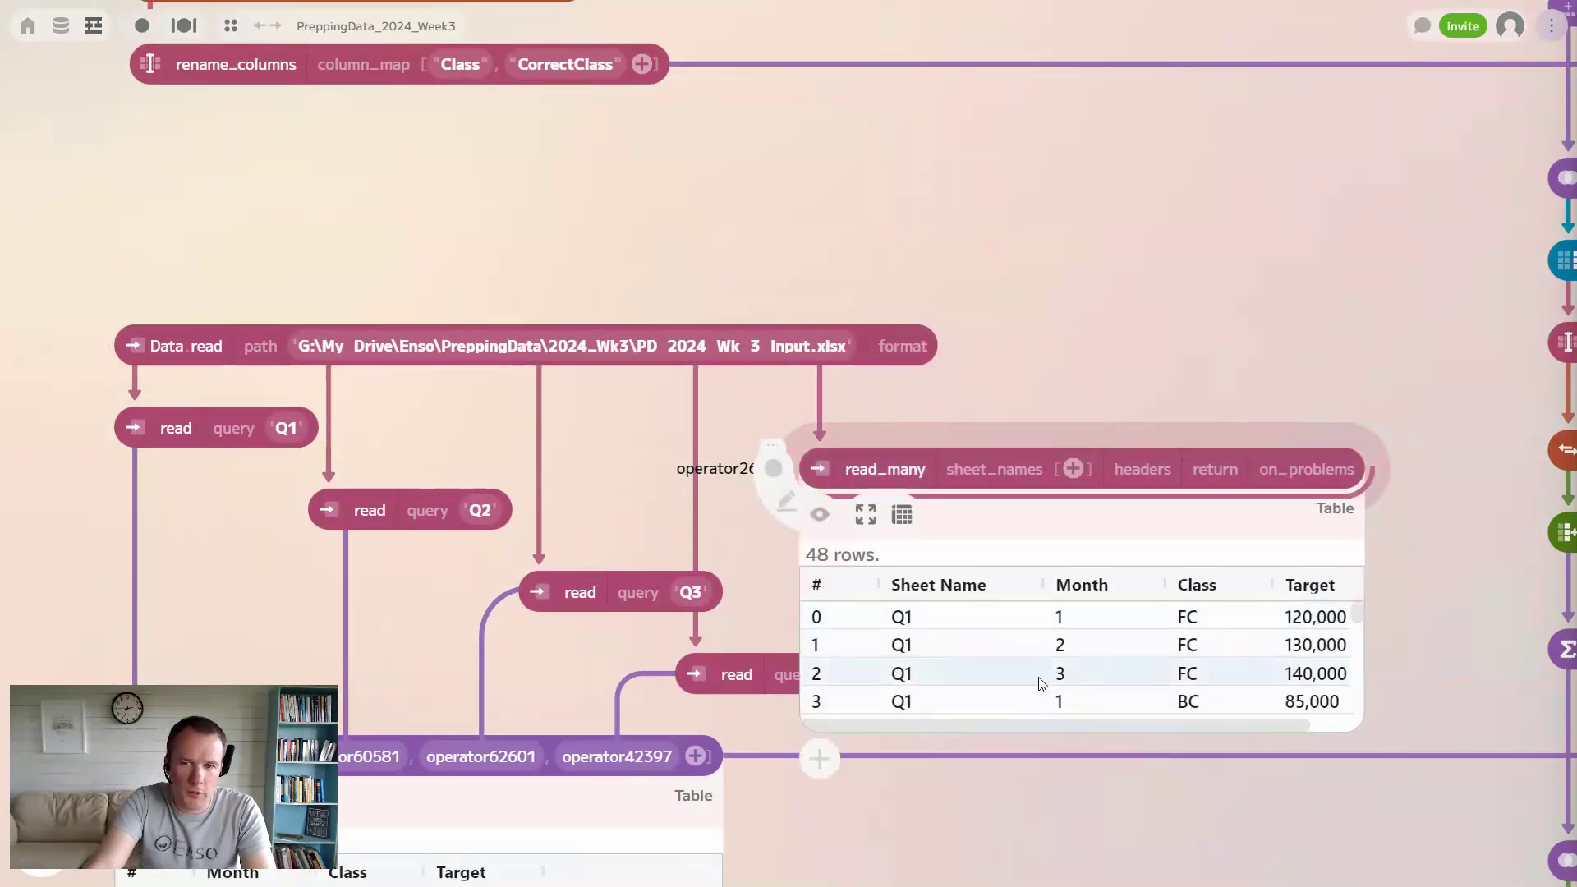
{"action": "scroll", "coordinate": [1079, 653], "scroll_direction": "down", "scroll_amount": 3}
{"action": "scroll", "coordinate": [1084, 664], "scroll_direction": "up", "scroll_amount": 3}
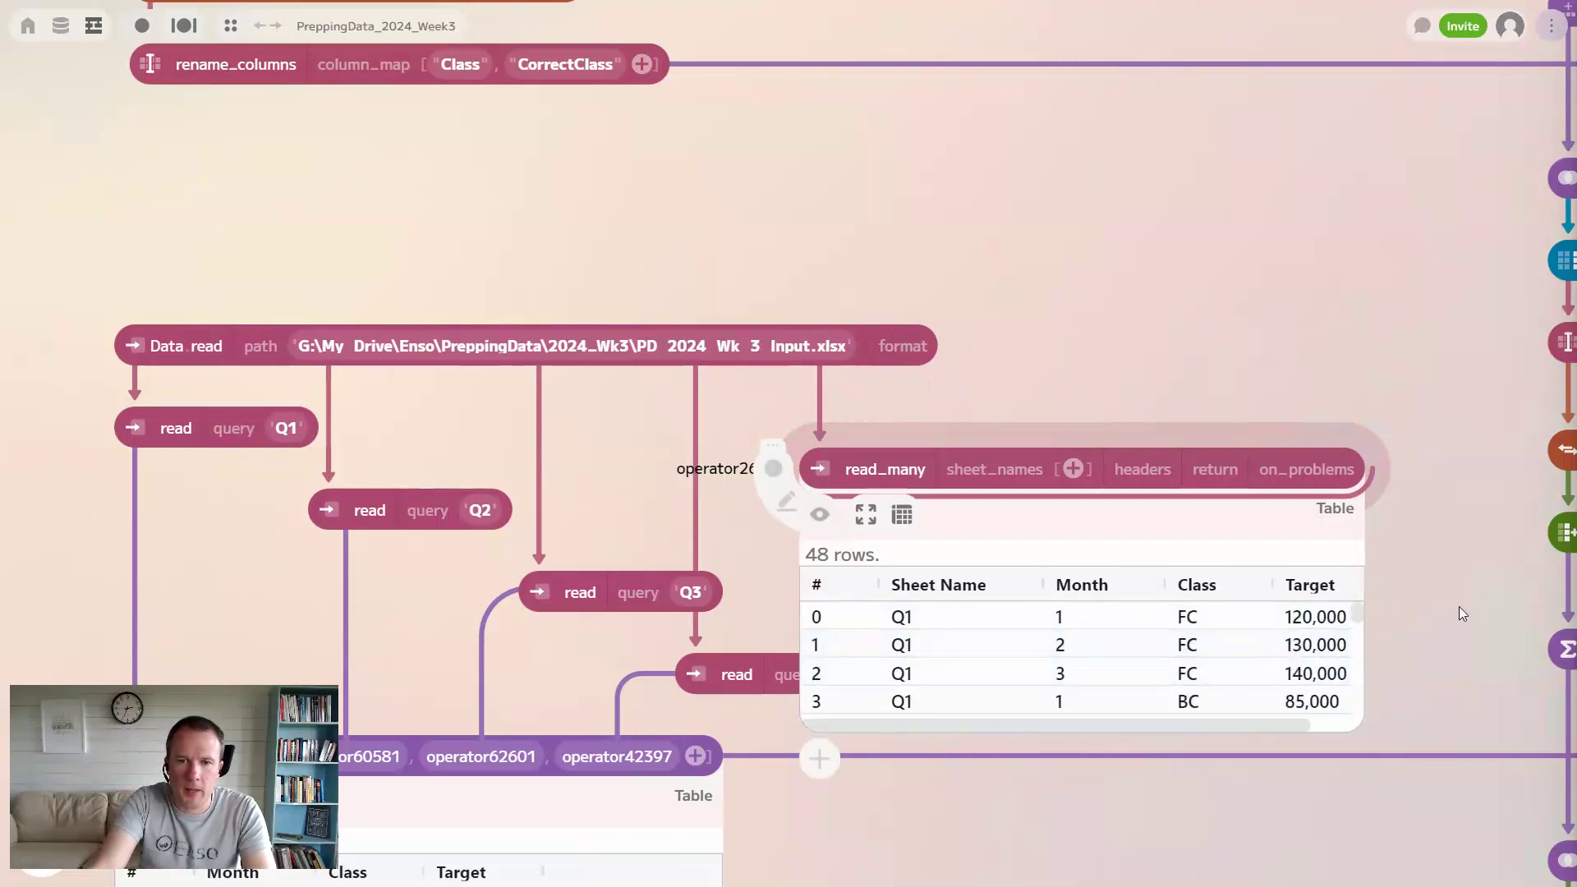
{"action": "scroll", "coordinate": [1458, 606], "scroll_direction": "down", "scroll_amount": 5}
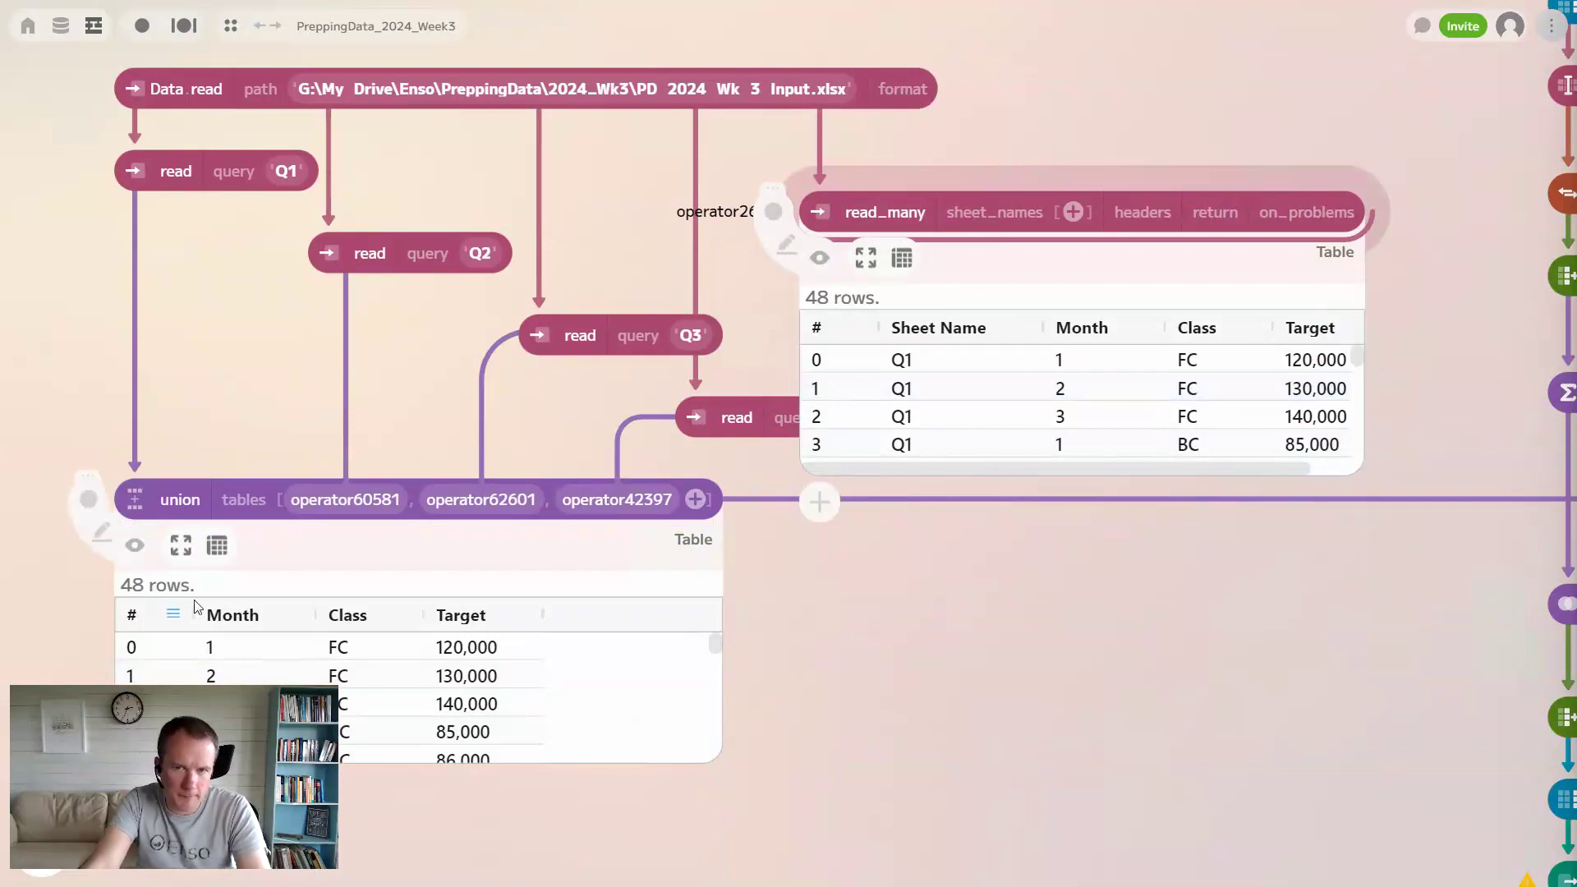
Step: Set the sheet names of read_many to Q1, Q2, Q3 and Q4
{"action": "left_click", "coordinate": [1075, 213]}
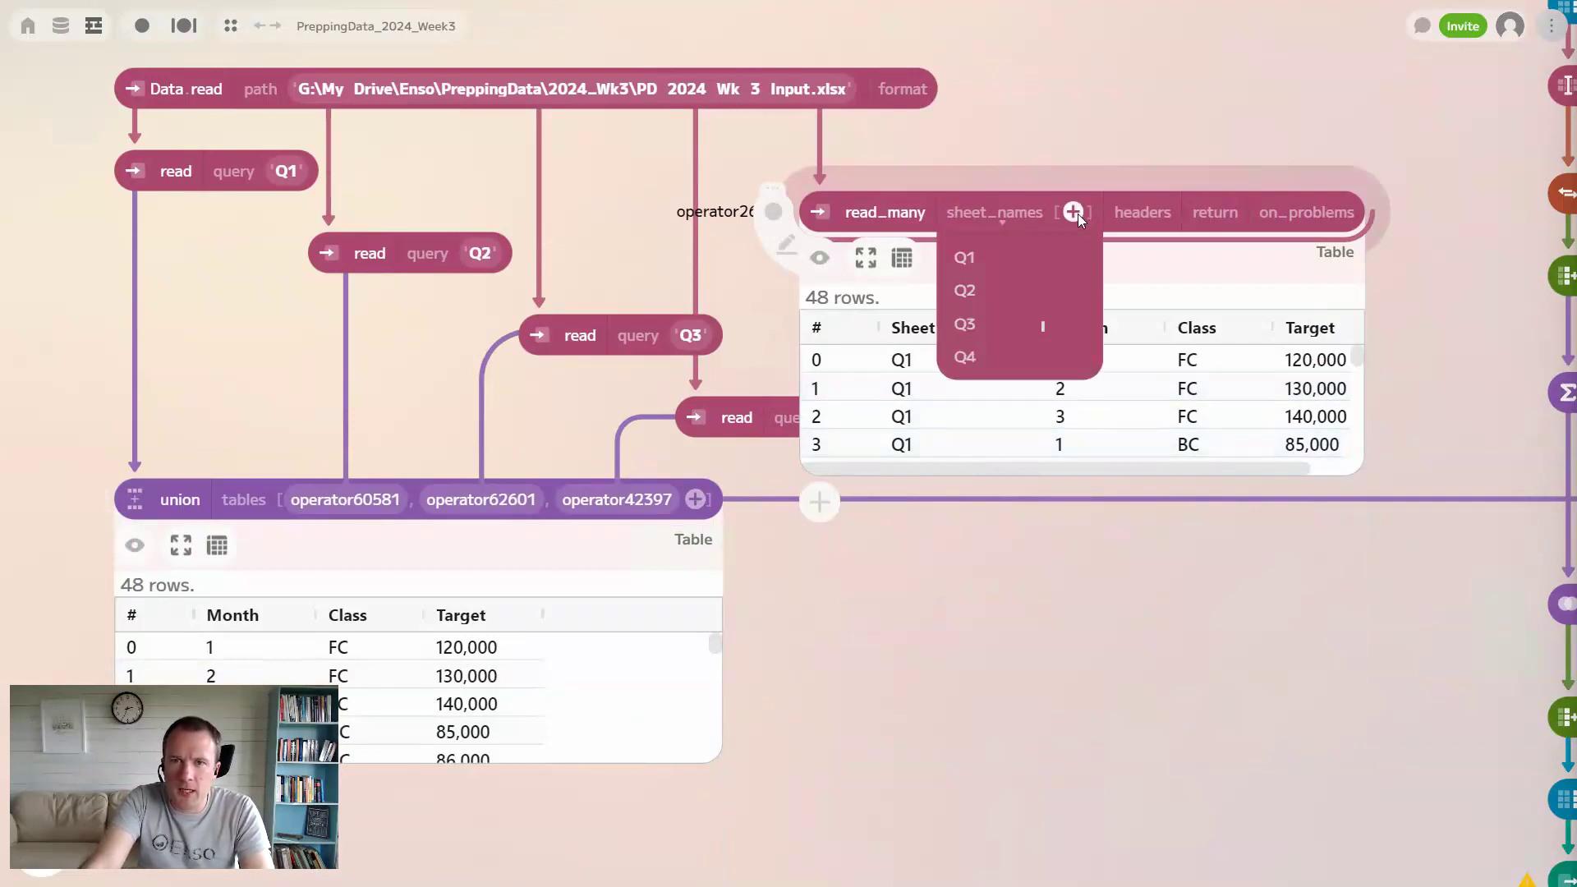
{"action": "left_click", "coordinate": [983, 256]}
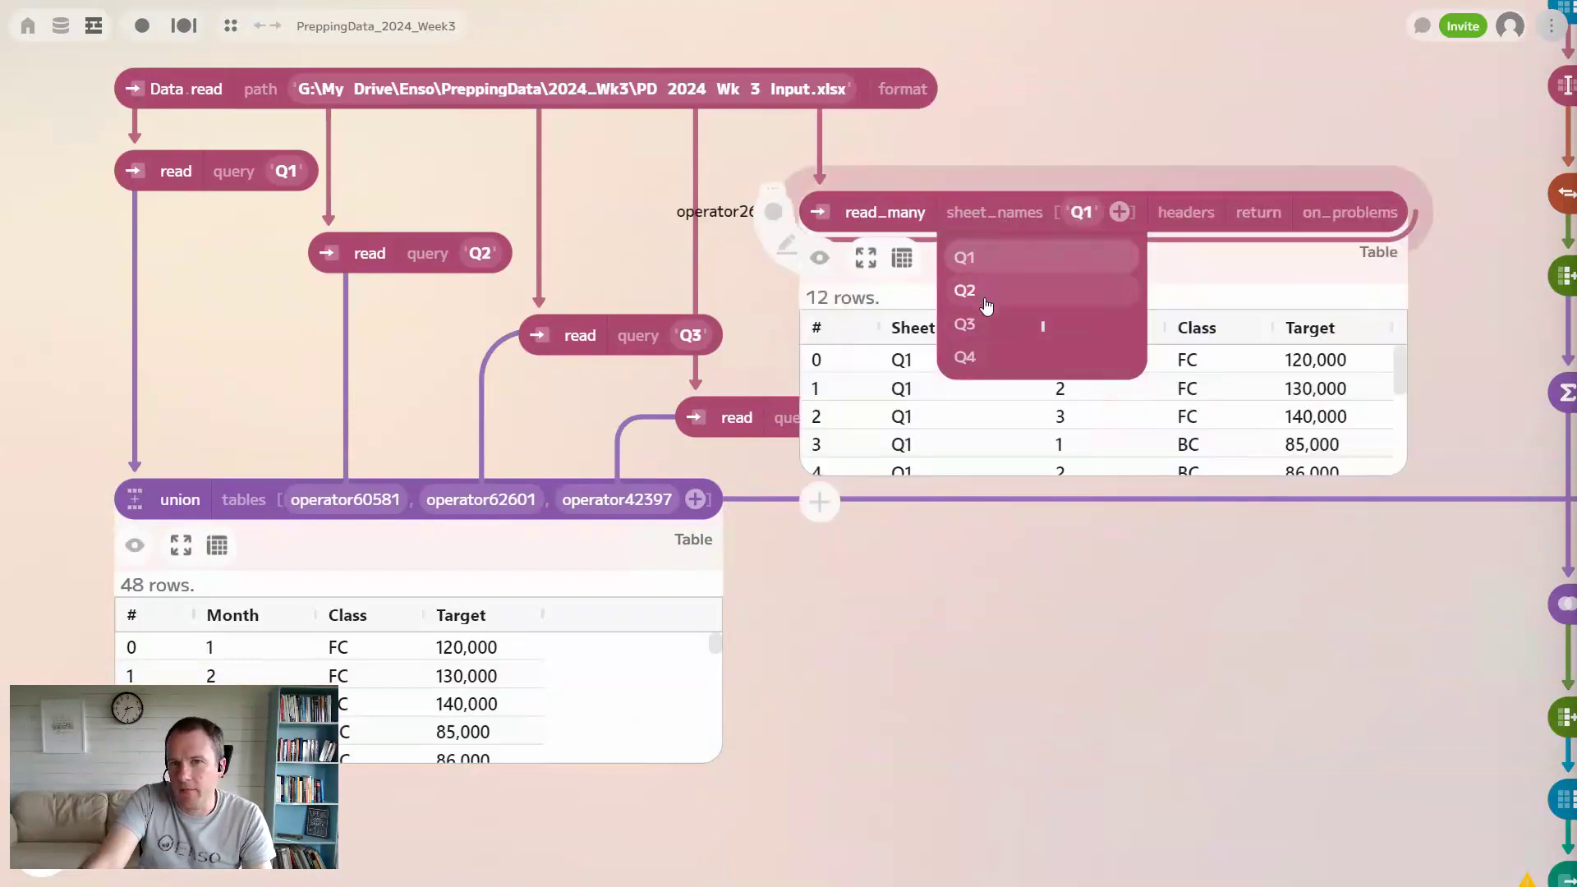
{"action": "left_click", "coordinate": [986, 302]}
{"action": "left_click", "coordinate": [992, 332]}
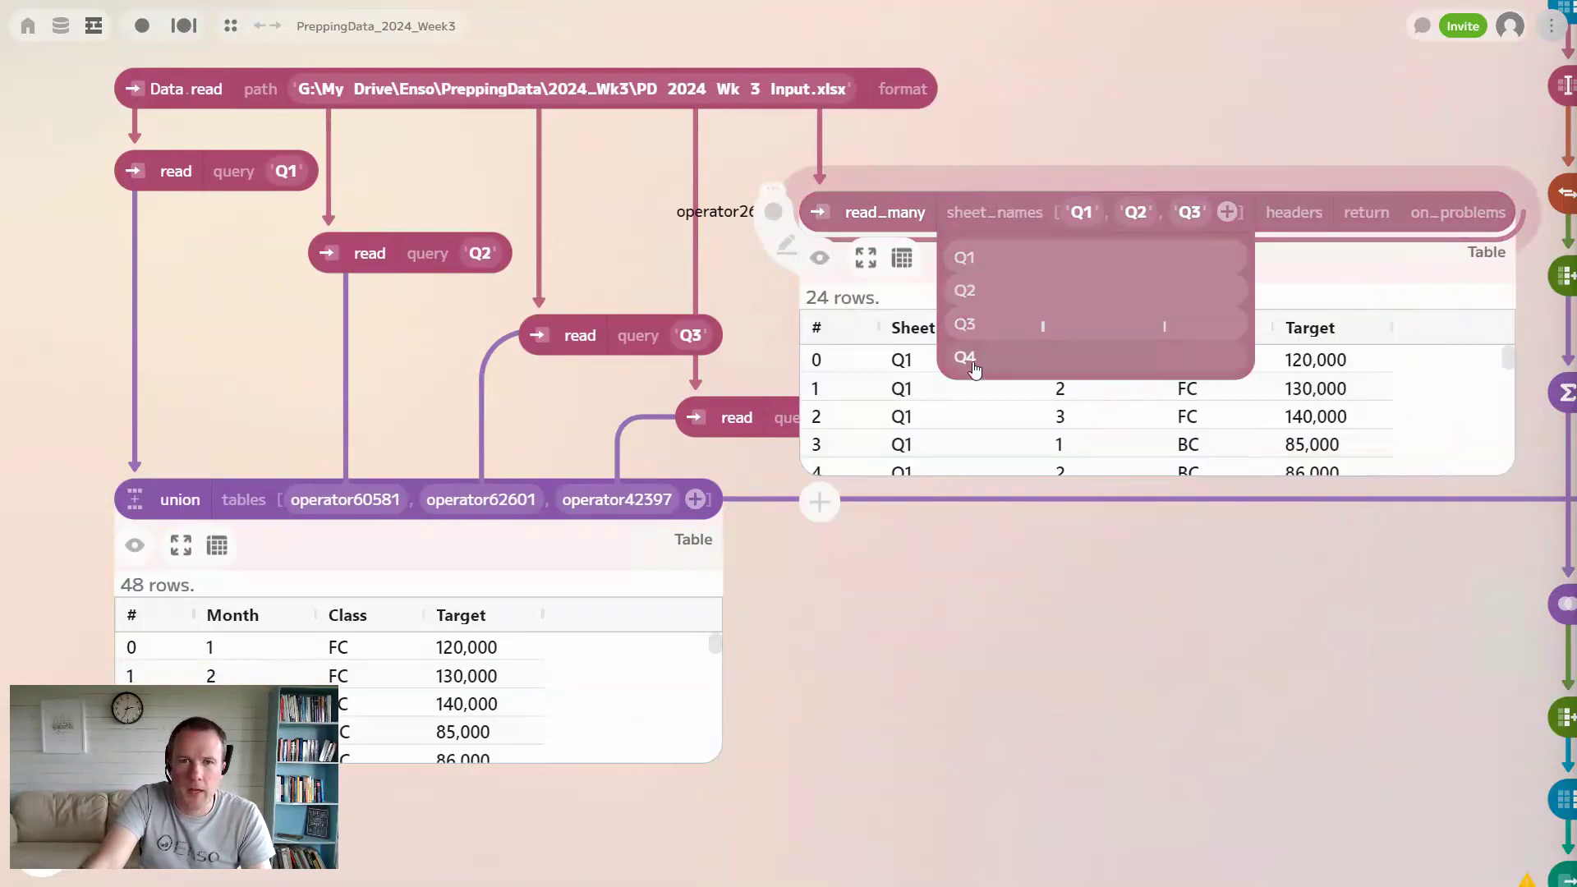
{"action": "left_click", "coordinate": [975, 367]}
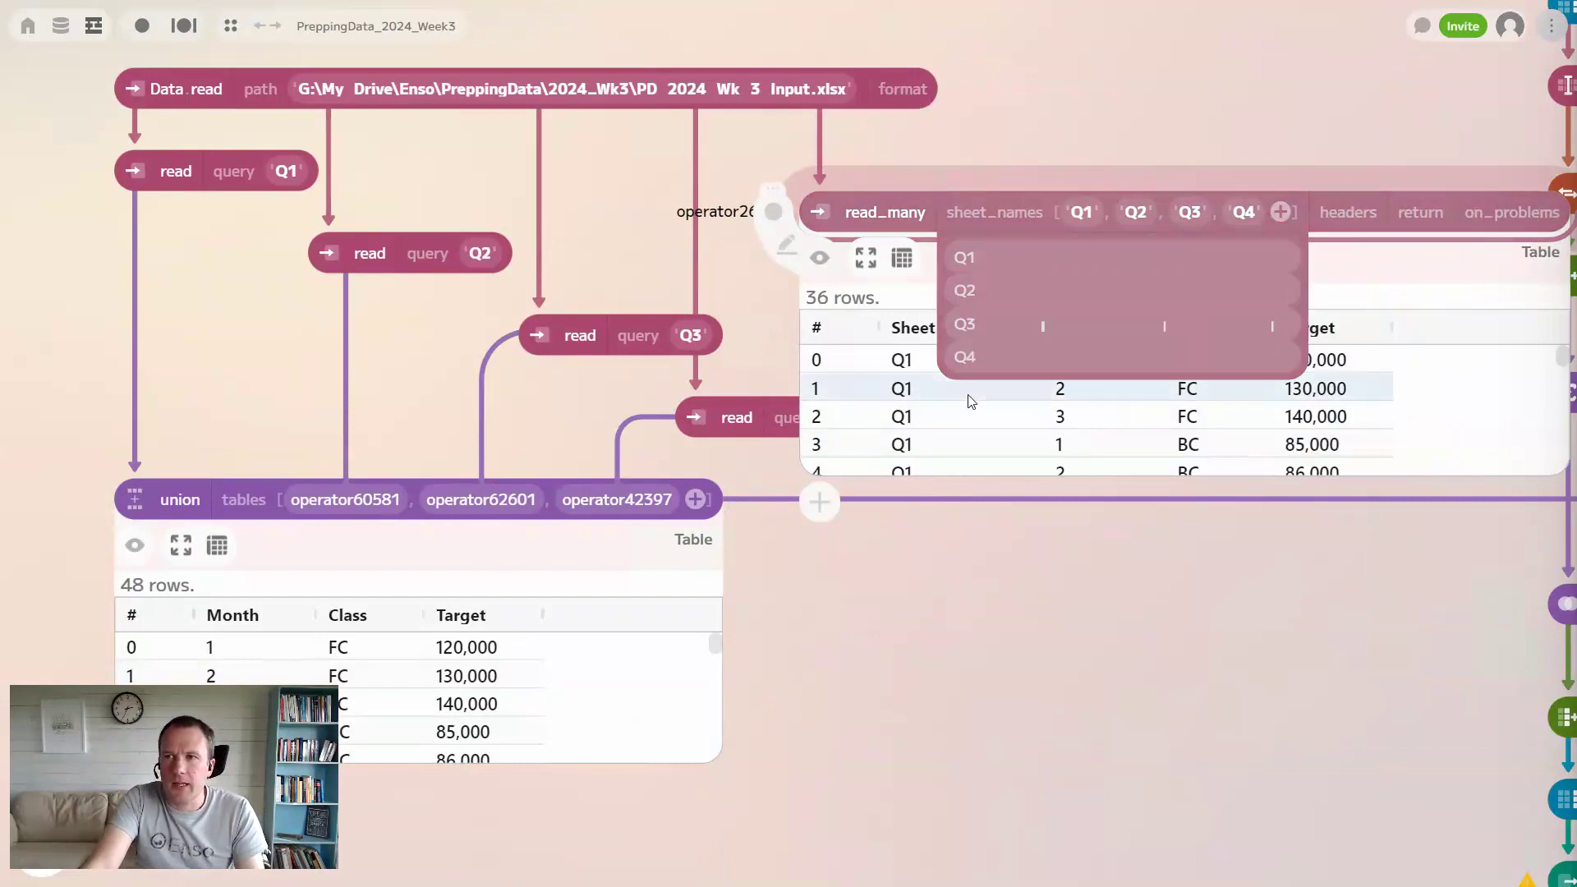
Step: Recheck the read_many preview against the union's table, shift the component slightly and hide its preview
{"action": "left_click_drag", "start_coordinate": [816, 208], "coordinate": [790, 192]}
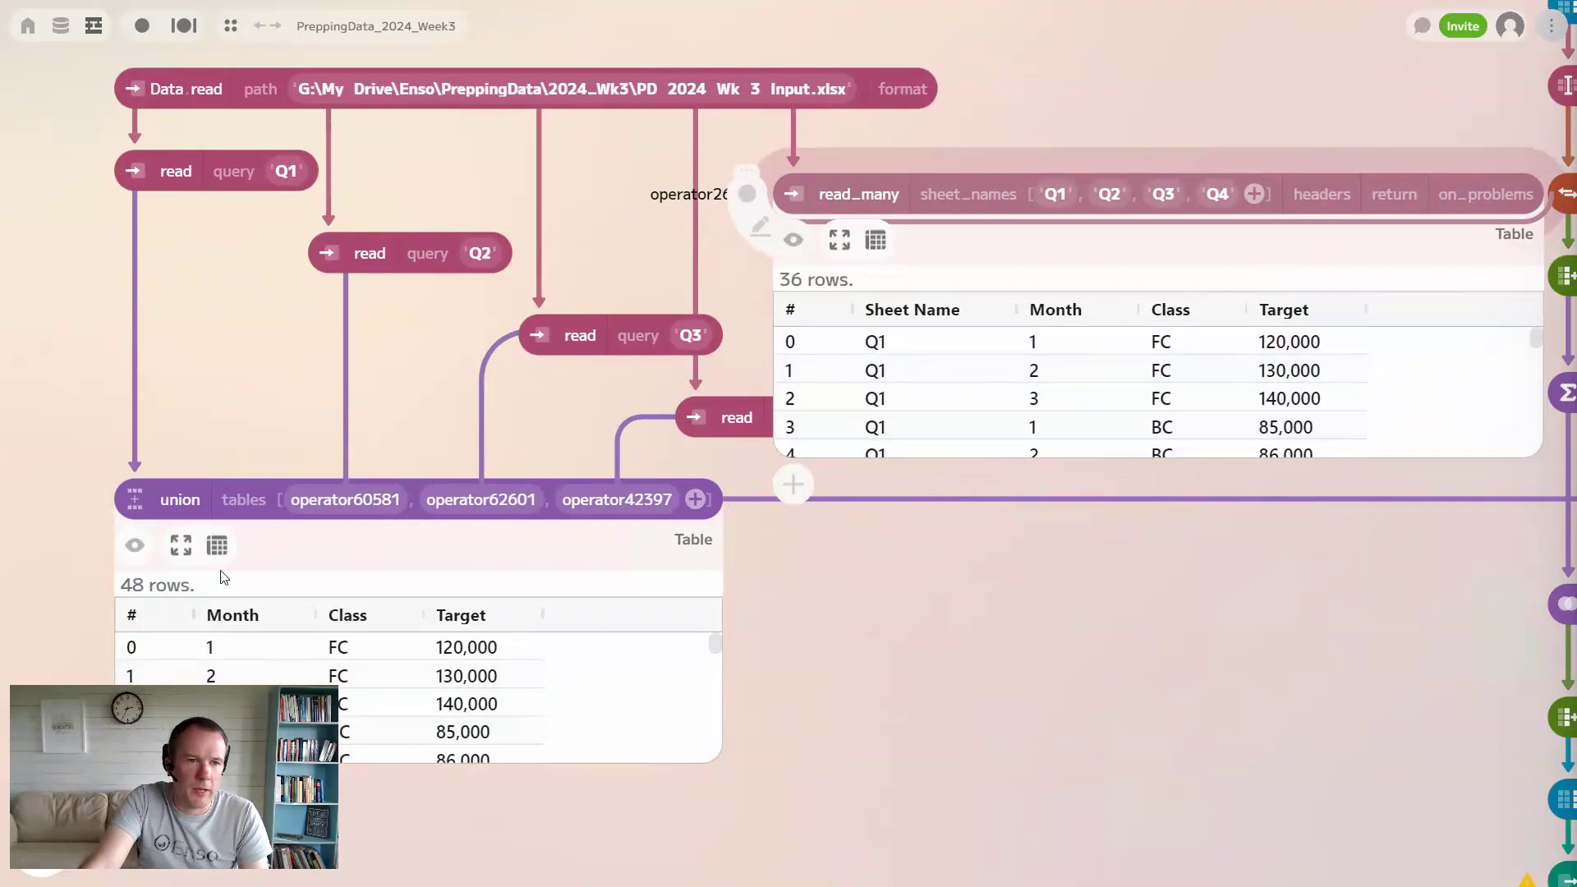
{"action": "left_click", "coordinate": [794, 241]}
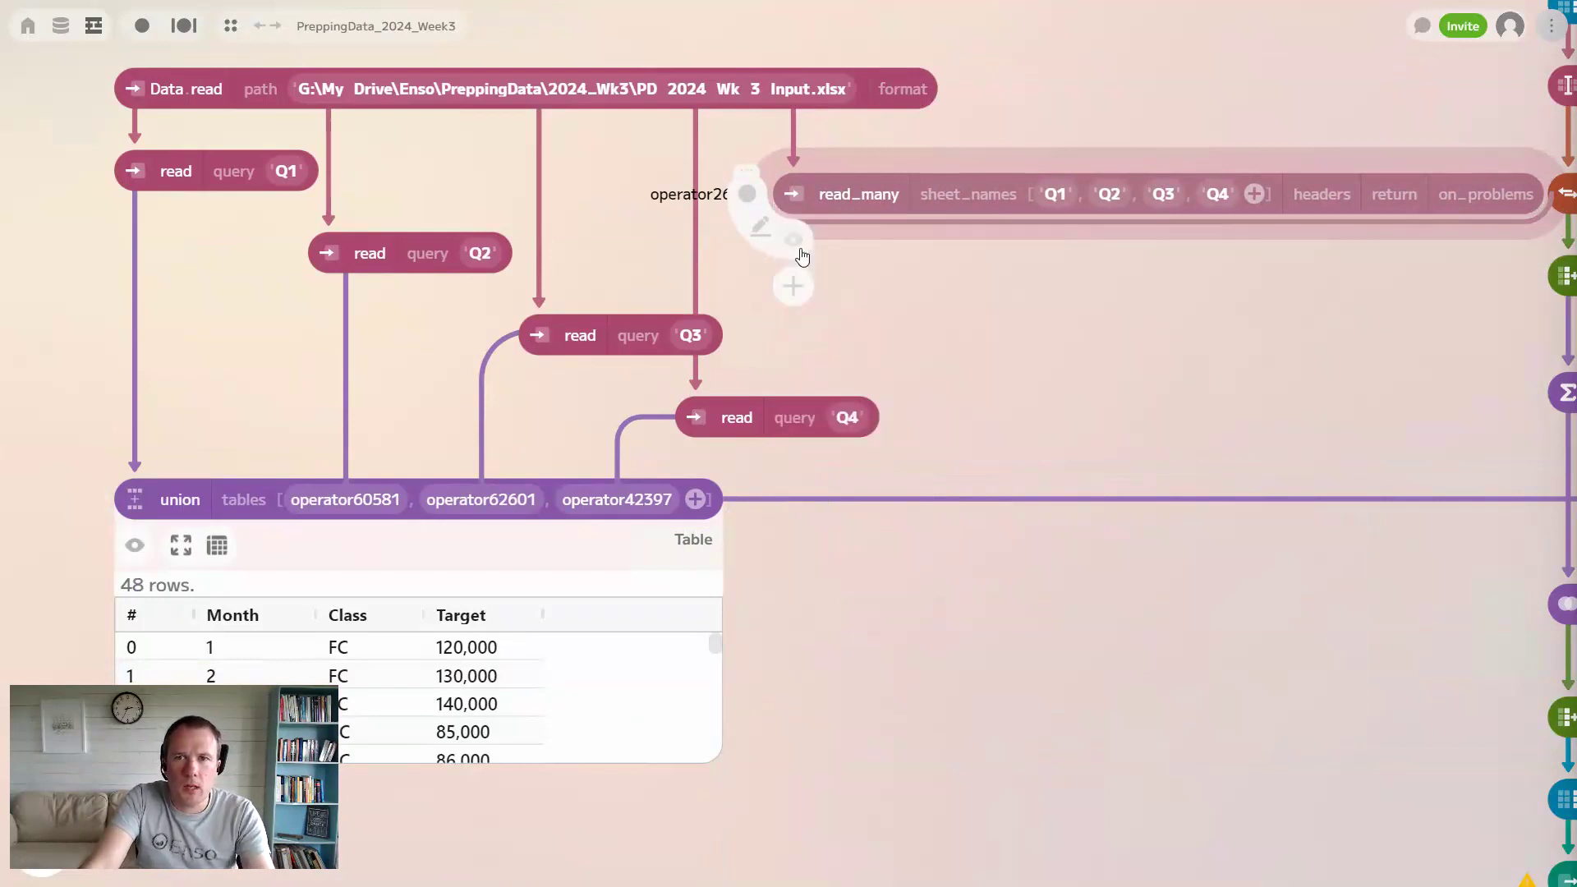
{"action": "left_click", "coordinate": [797, 246]}
{"action": "left_click_drag", "start_coordinate": [803, 202], "coordinate": [791, 228]}
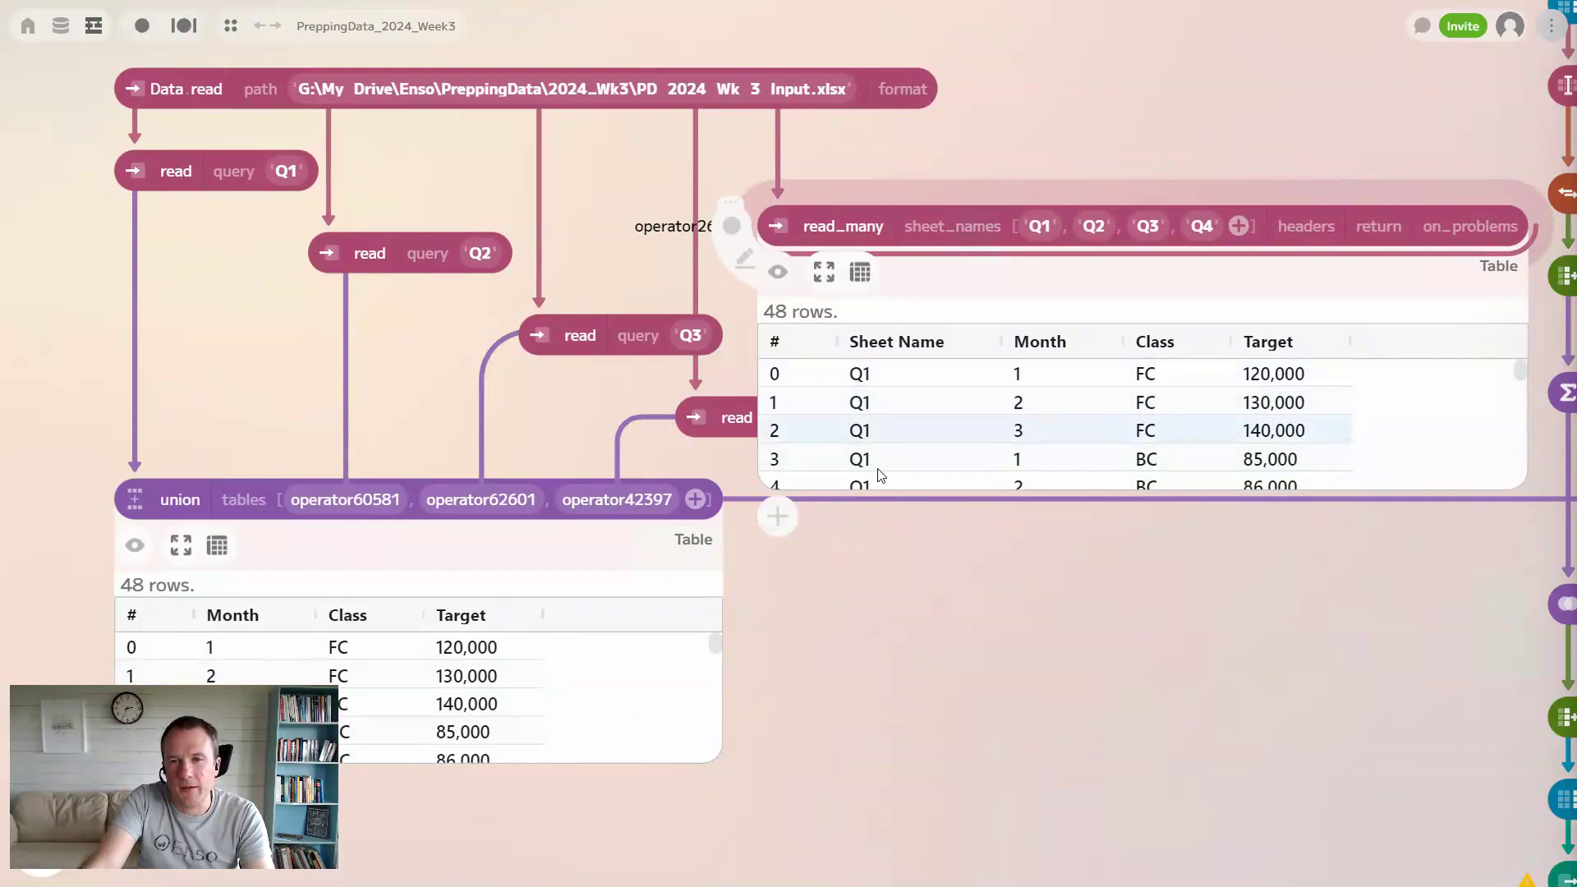
{"action": "left_click", "coordinate": [777, 273]}
Step: Connect read_many to the right input of the join on Class and Month, and delete the four single-sheet reads with their union
{"action": "scroll", "coordinate": [1081, 416], "scroll_direction": "down", "scroll_amount": 1}
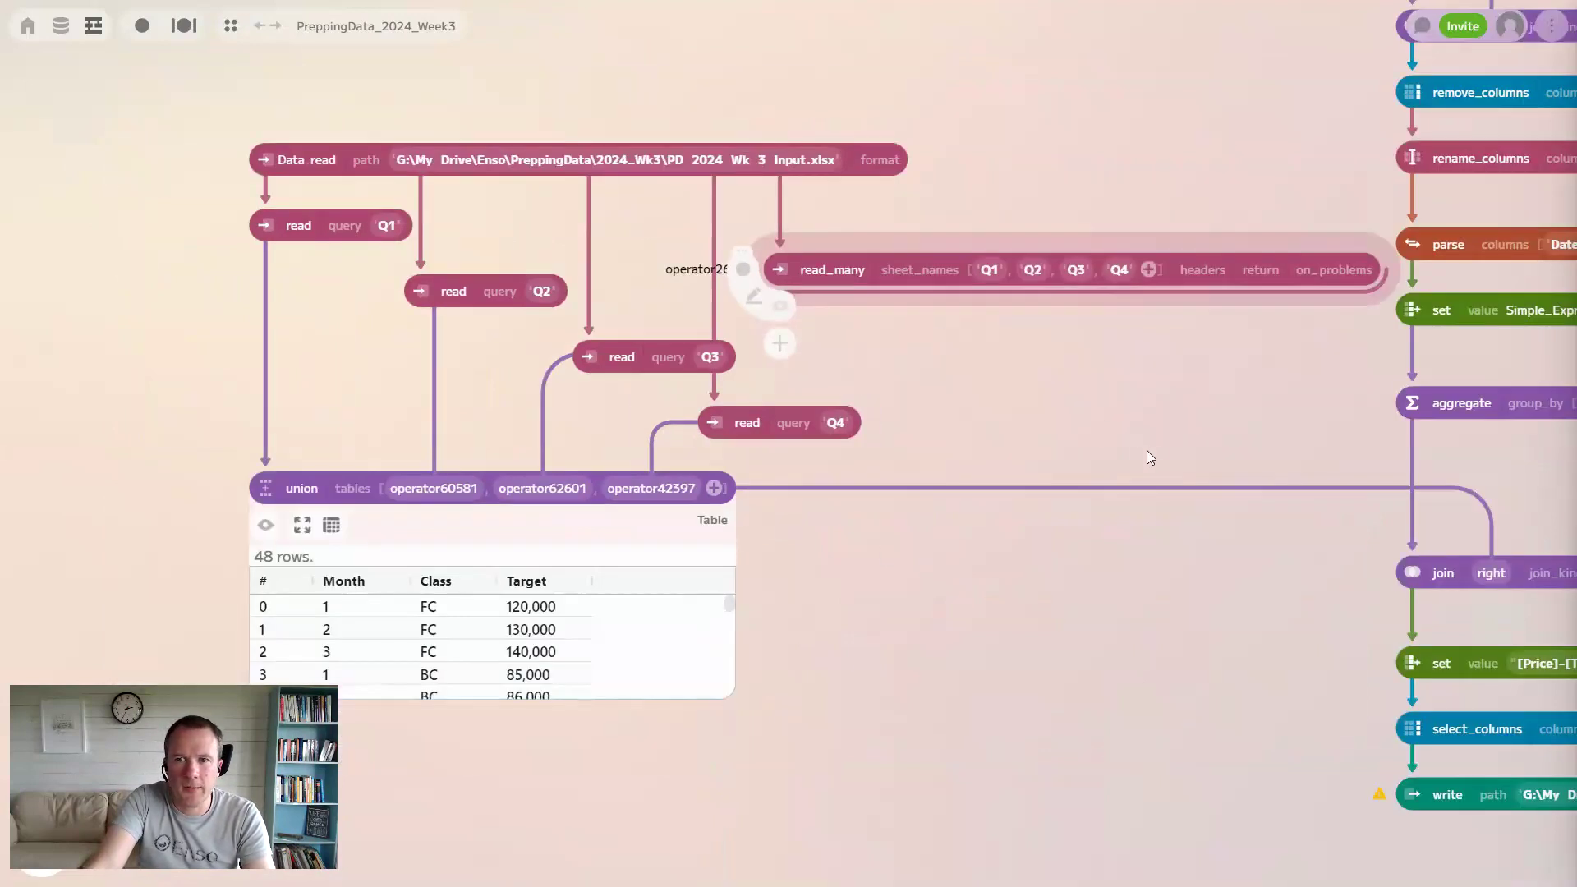
{"action": "left_click_drag", "start_coordinate": [1036, 415], "coordinate": [784, 330]}
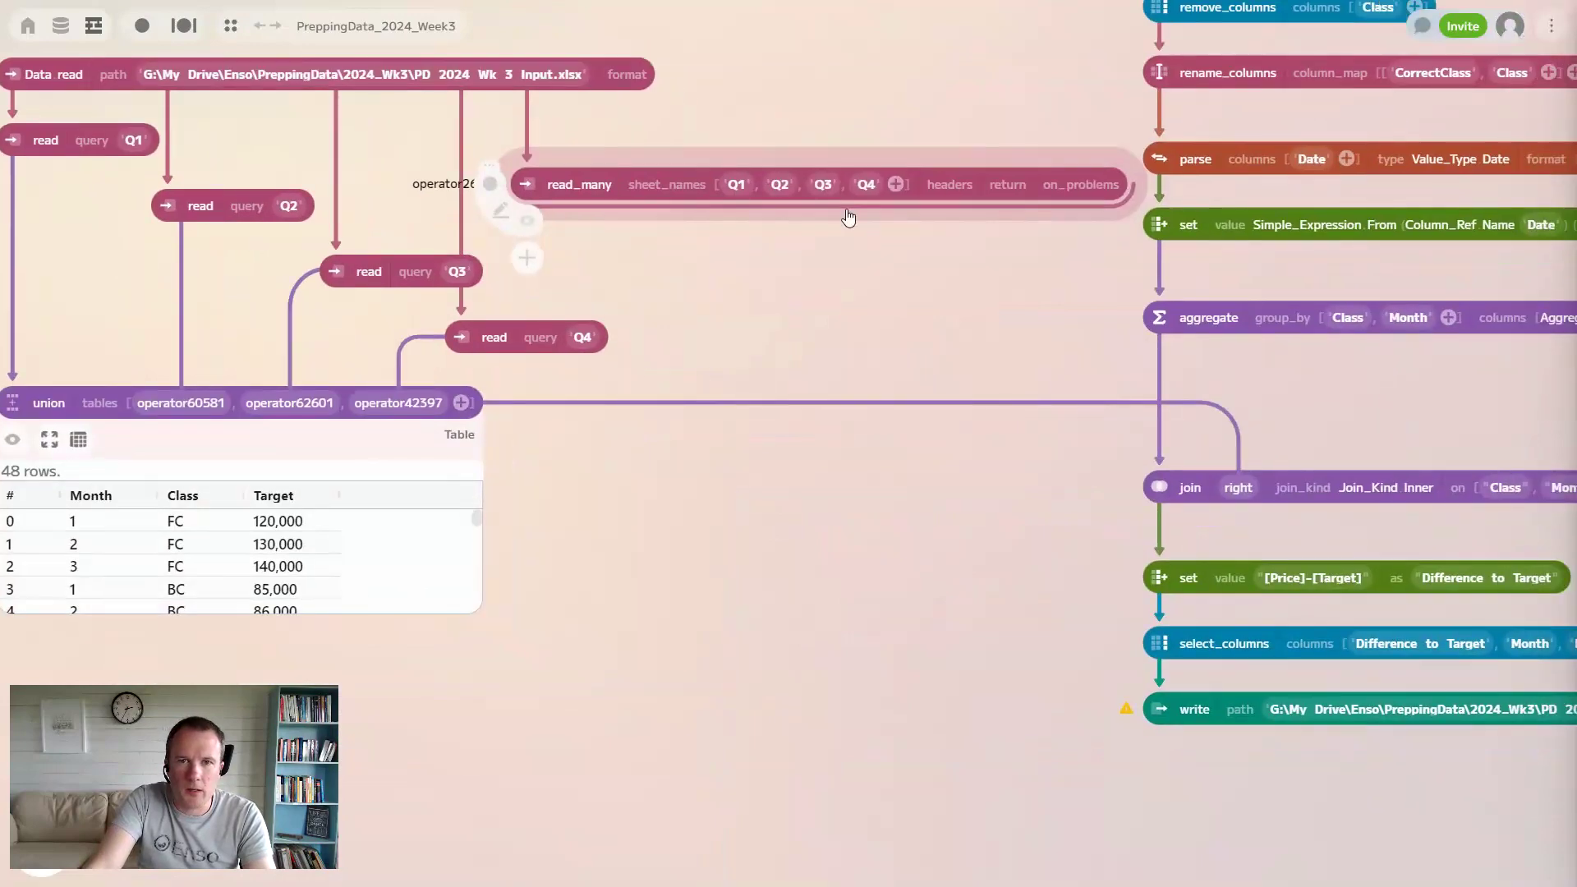
{"action": "left_click", "coordinate": [844, 215]}
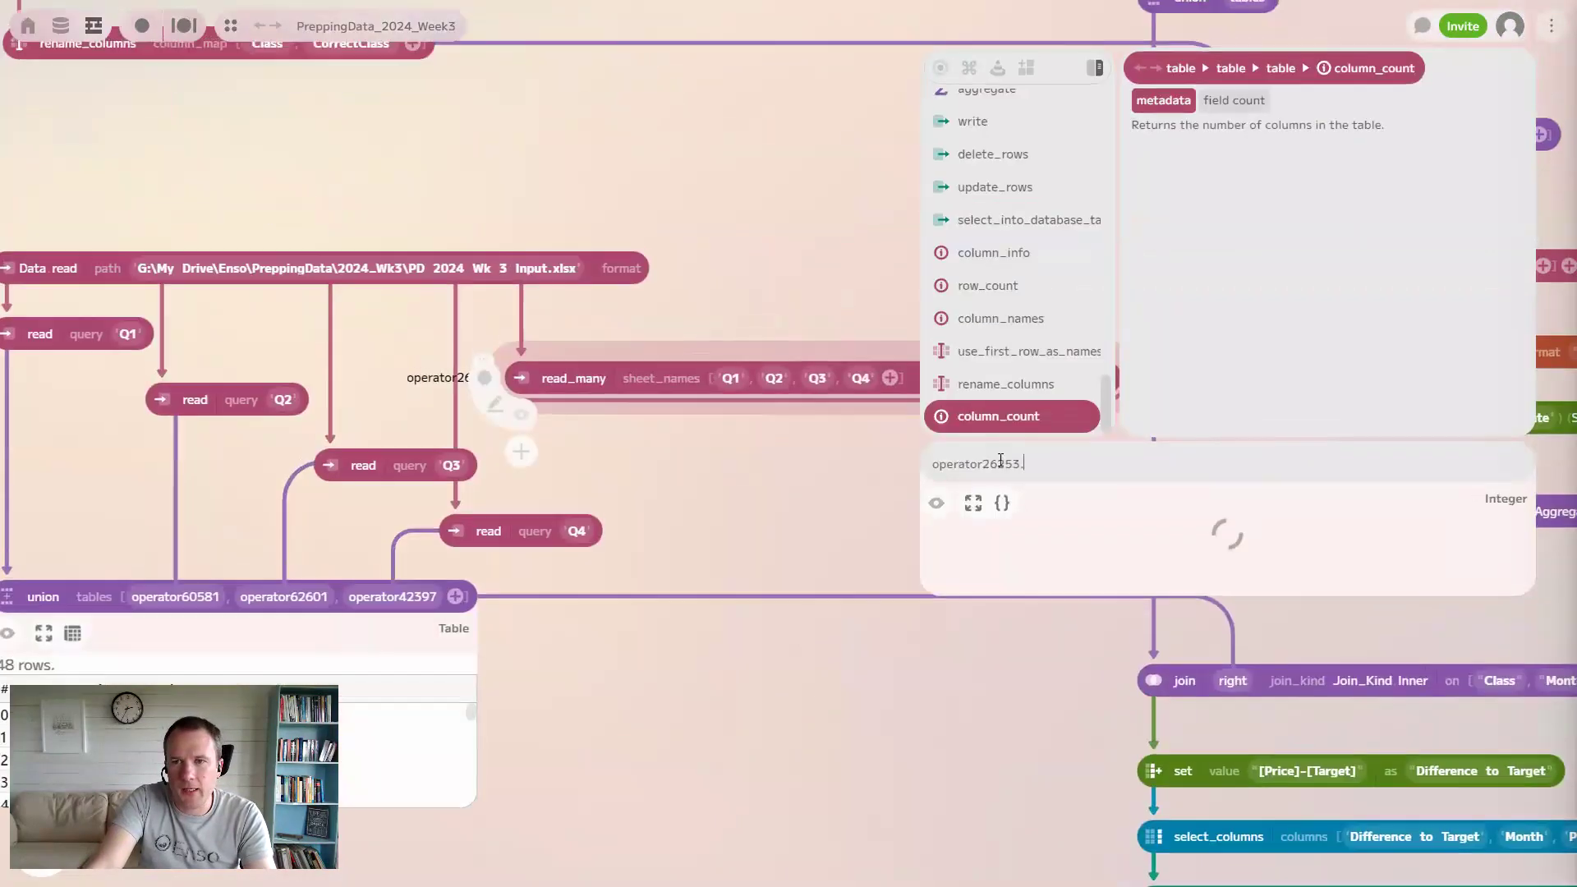
{"action": "left_click", "coordinate": [771, 410]}
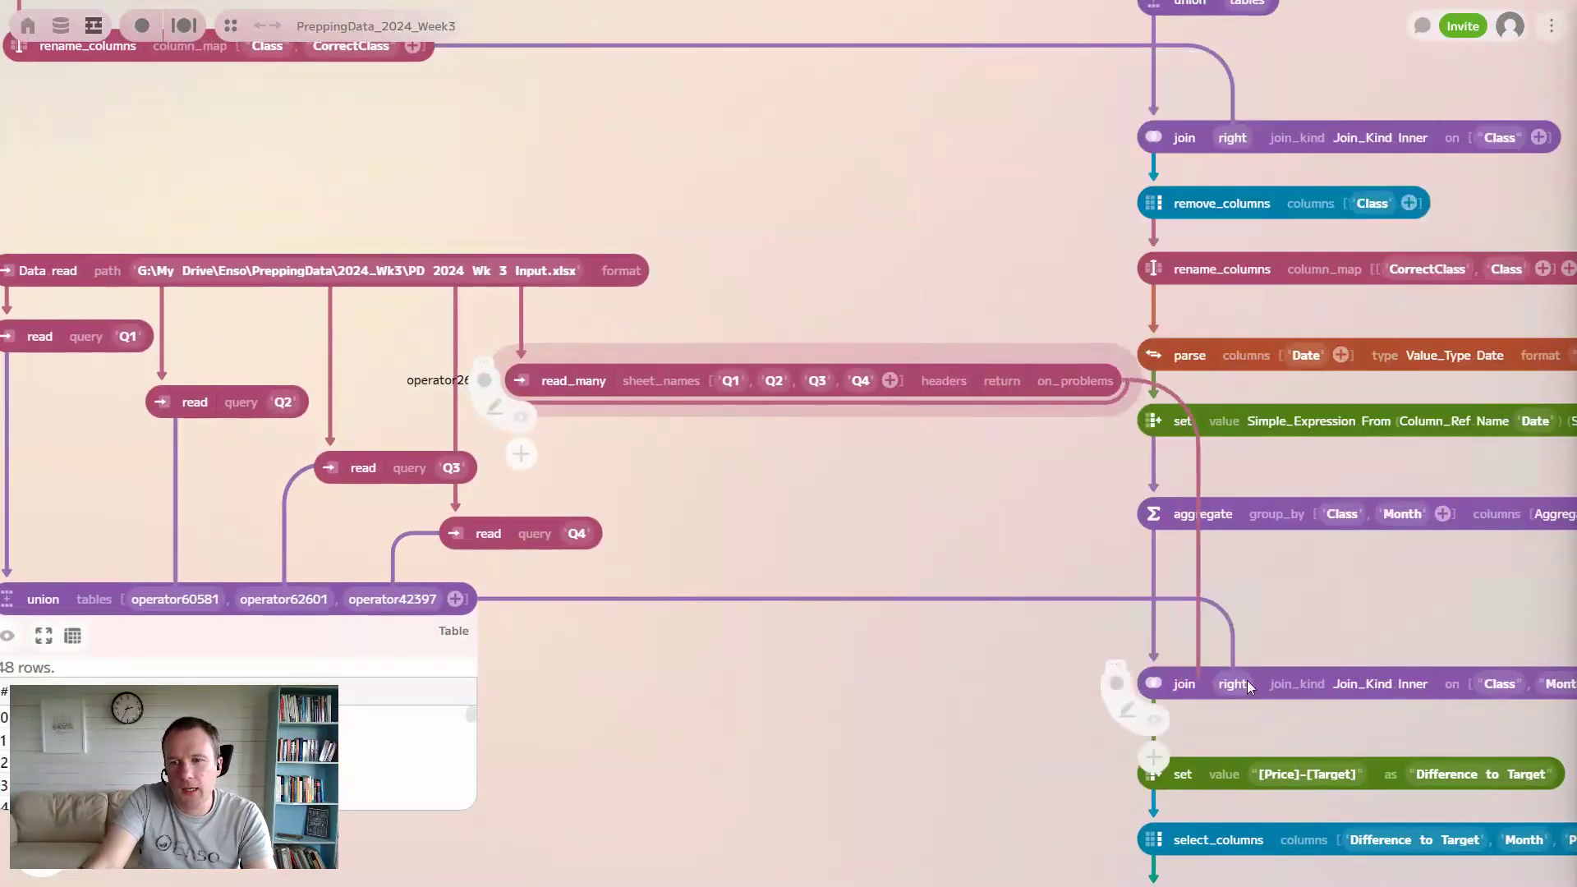
{"action": "left_click", "coordinate": [1238, 683]}
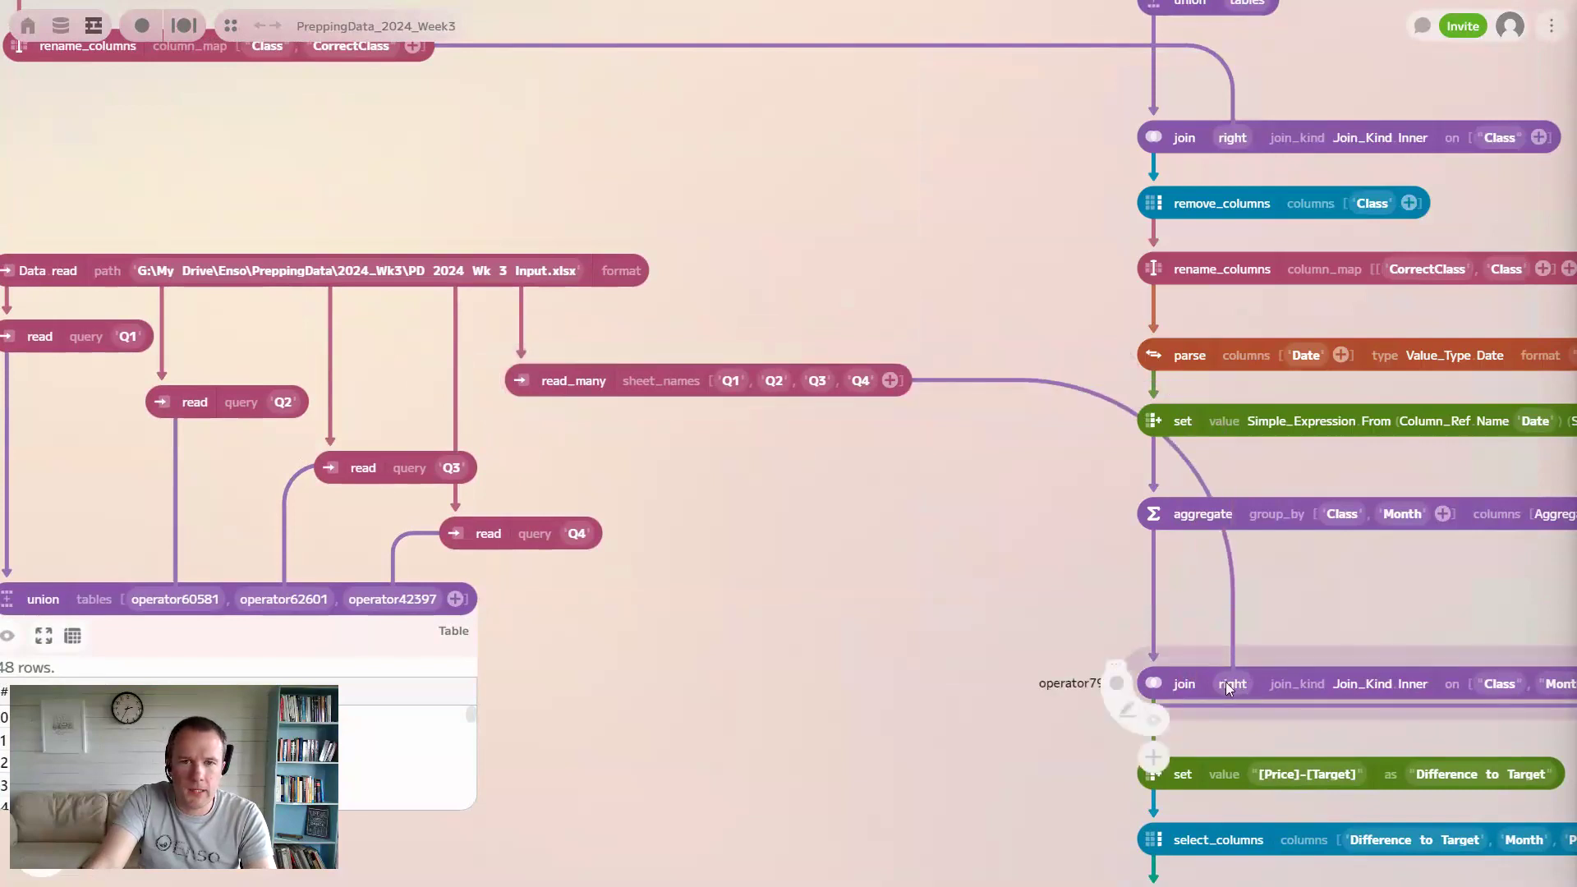
{"action": "left_click_drag", "start_coordinate": [496, 701], "coordinate": [4, 361]}
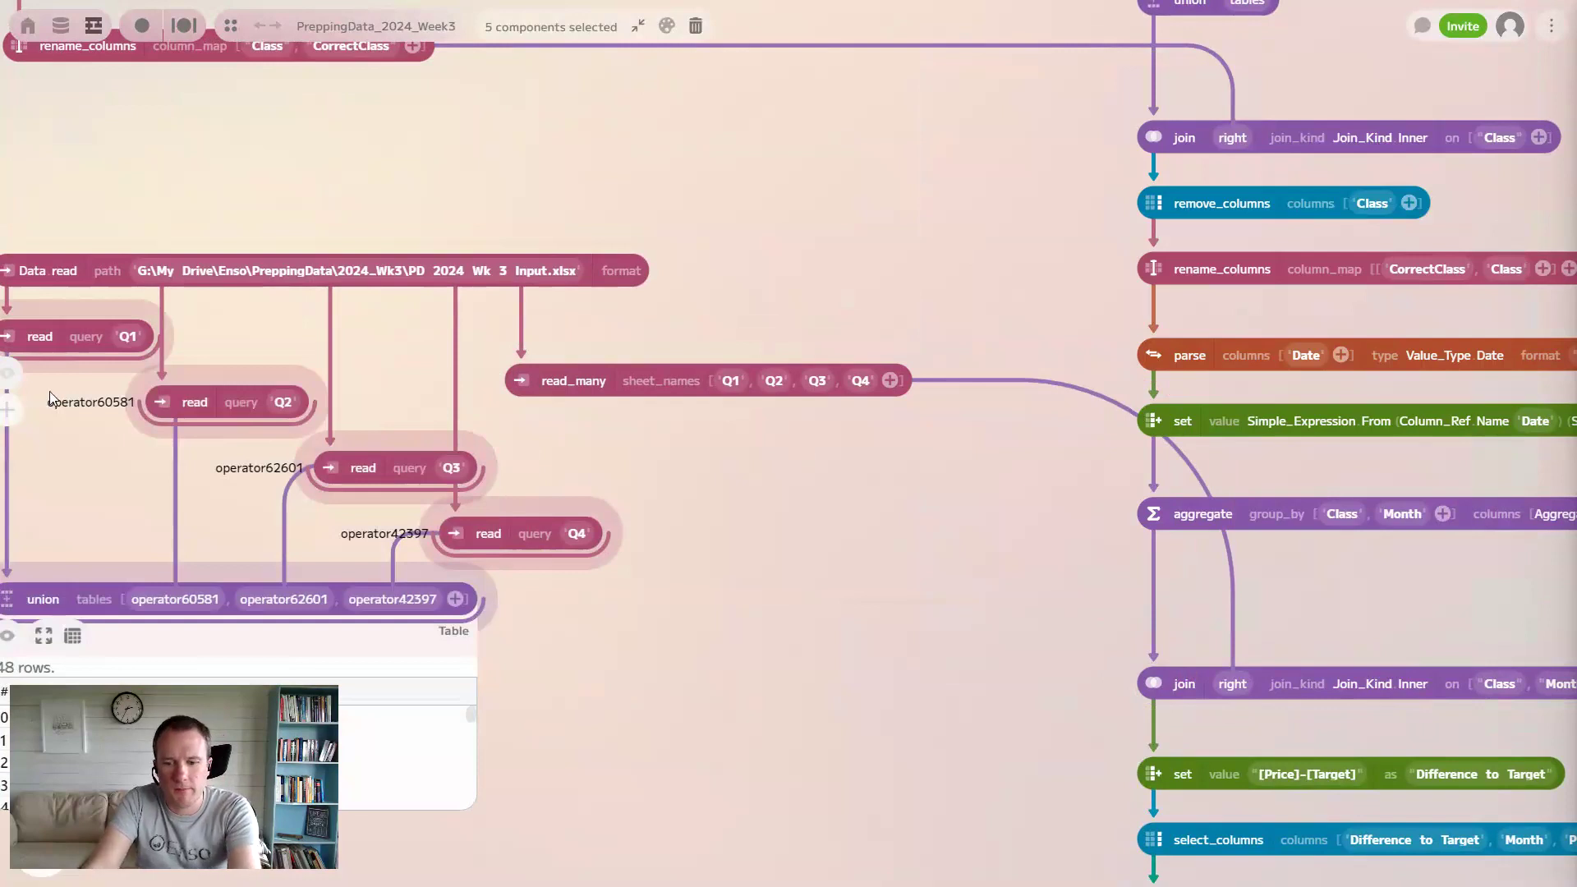
{"action": "key", "text": "Delete"}
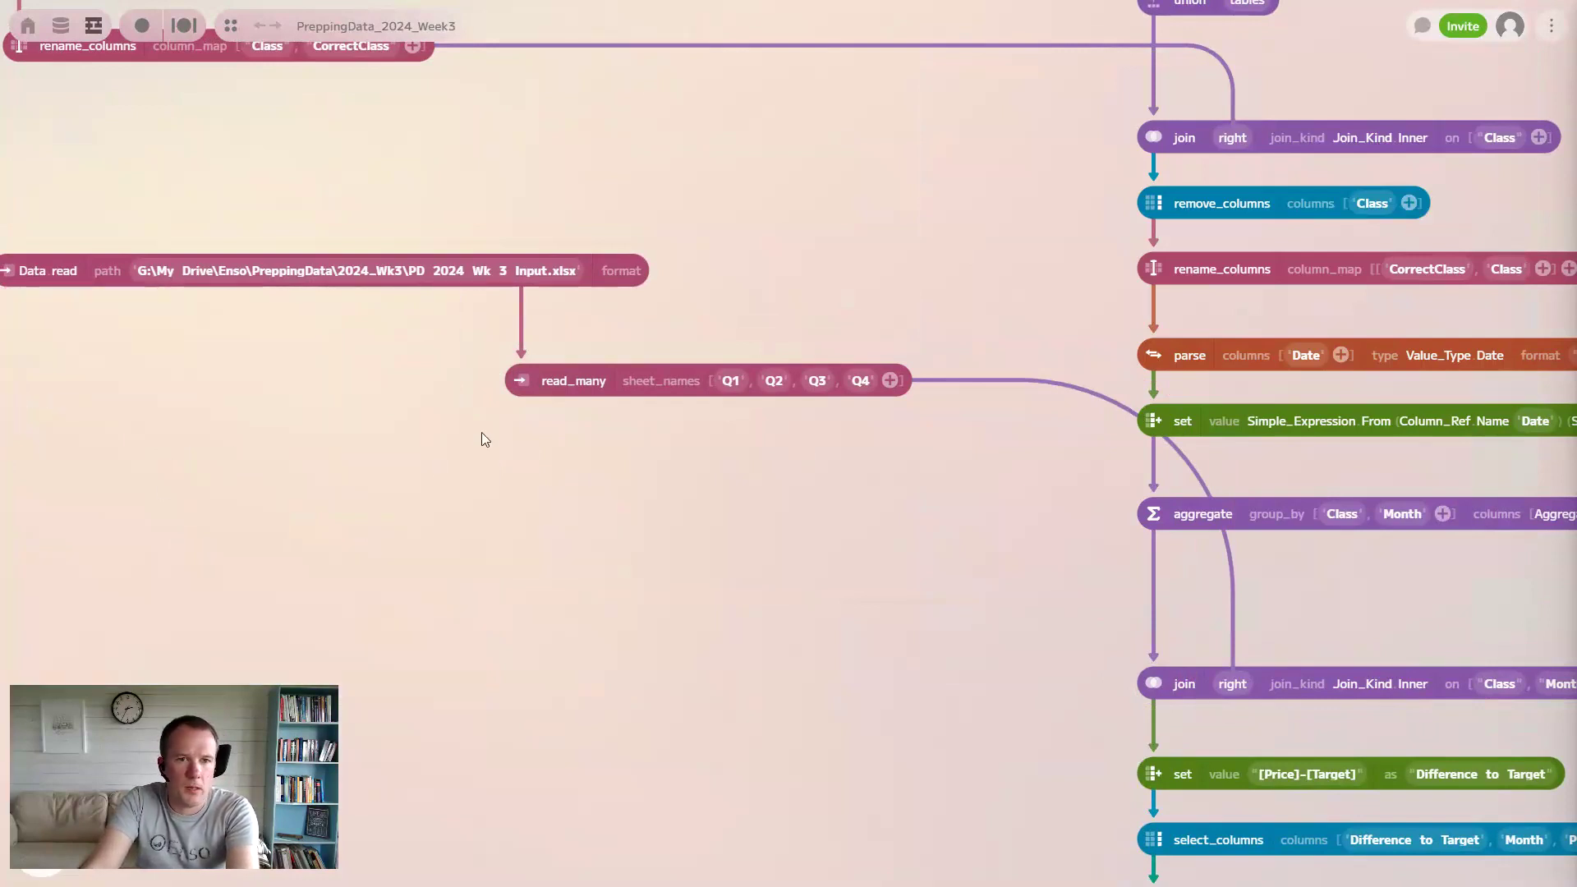
Step: Move the Excel Data read and read_many components between the aggregate and the join they feed, aligned one above the other
{"action": "left_click_drag", "start_coordinate": [525, 384], "coordinate": [1194, 619]}
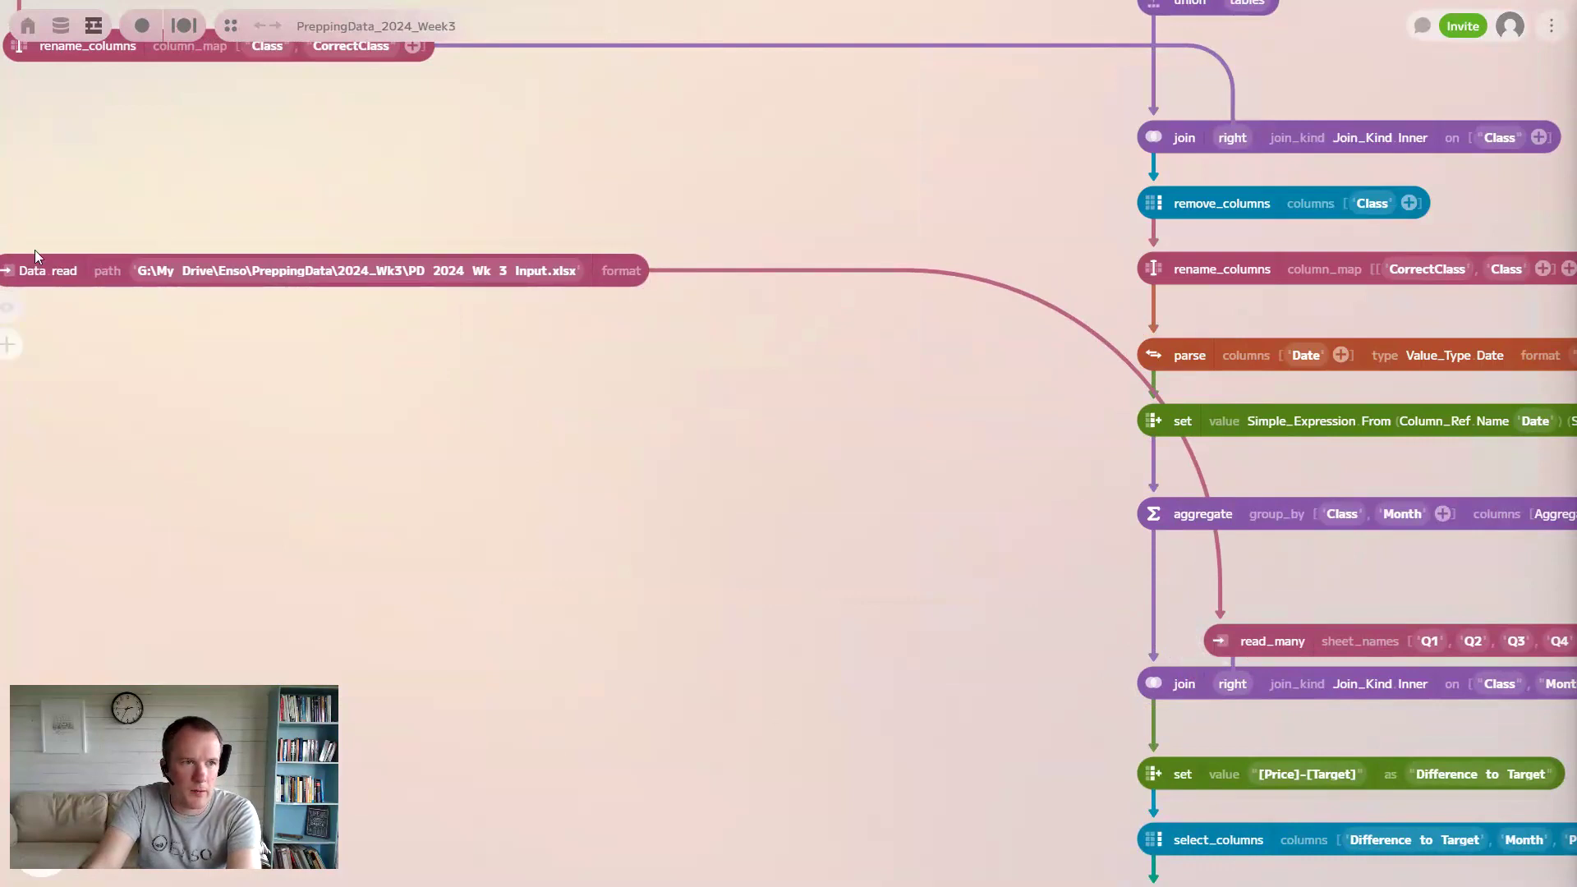
{"action": "left_click_drag", "start_coordinate": [34, 261], "coordinate": [1243, 567]}
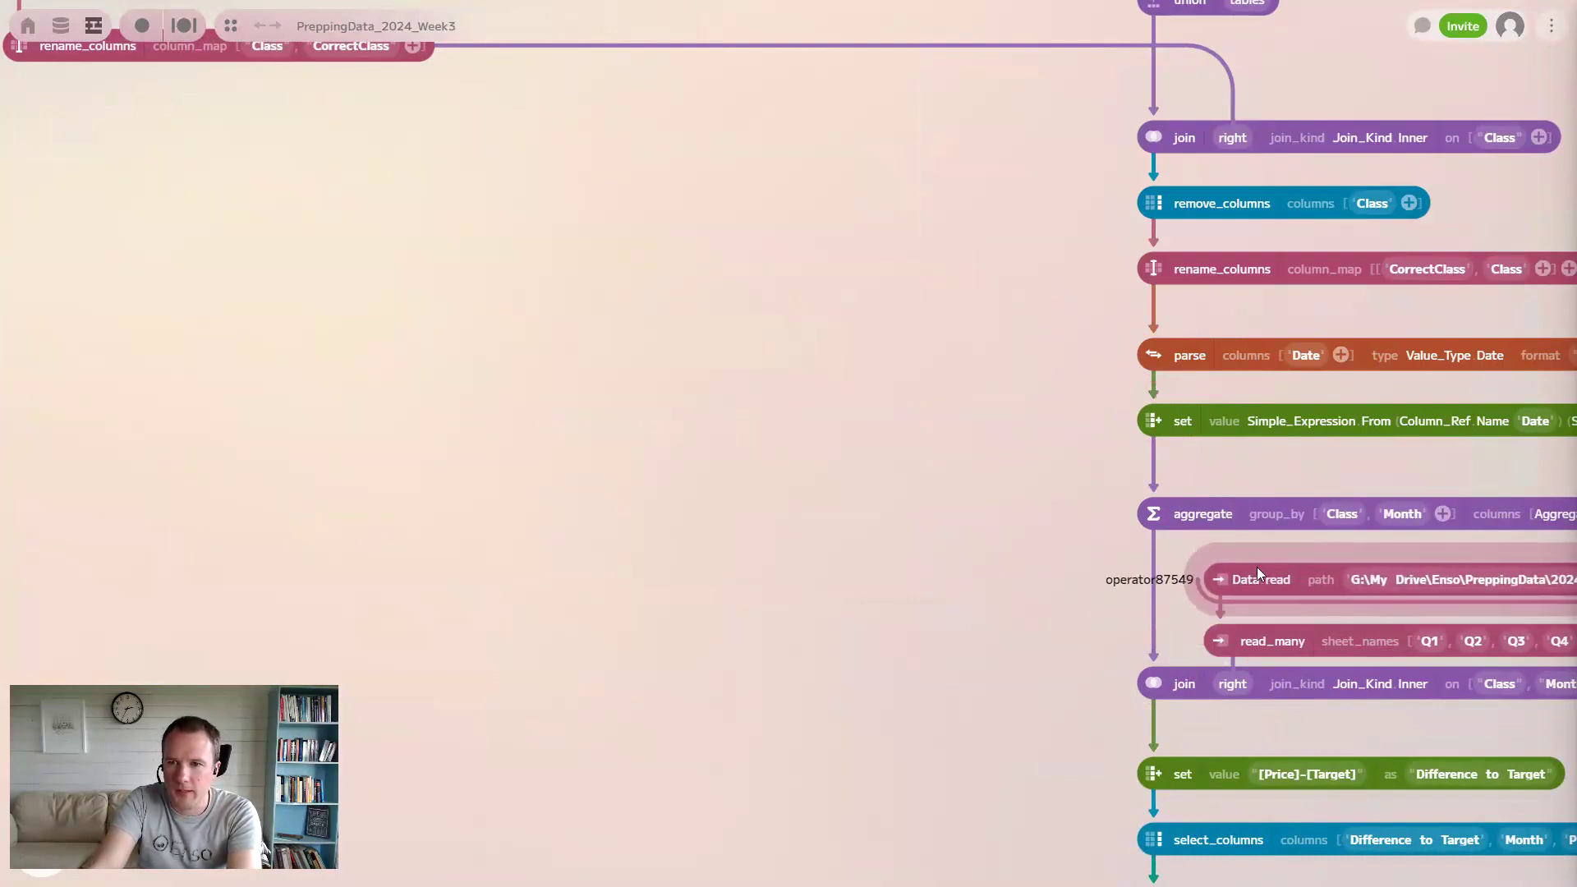
{"action": "left_click_drag", "start_coordinate": [910, 563], "coordinate": [528, 417]}
{"action": "left_click_drag", "start_coordinate": [849, 432], "coordinate": [837, 431]}
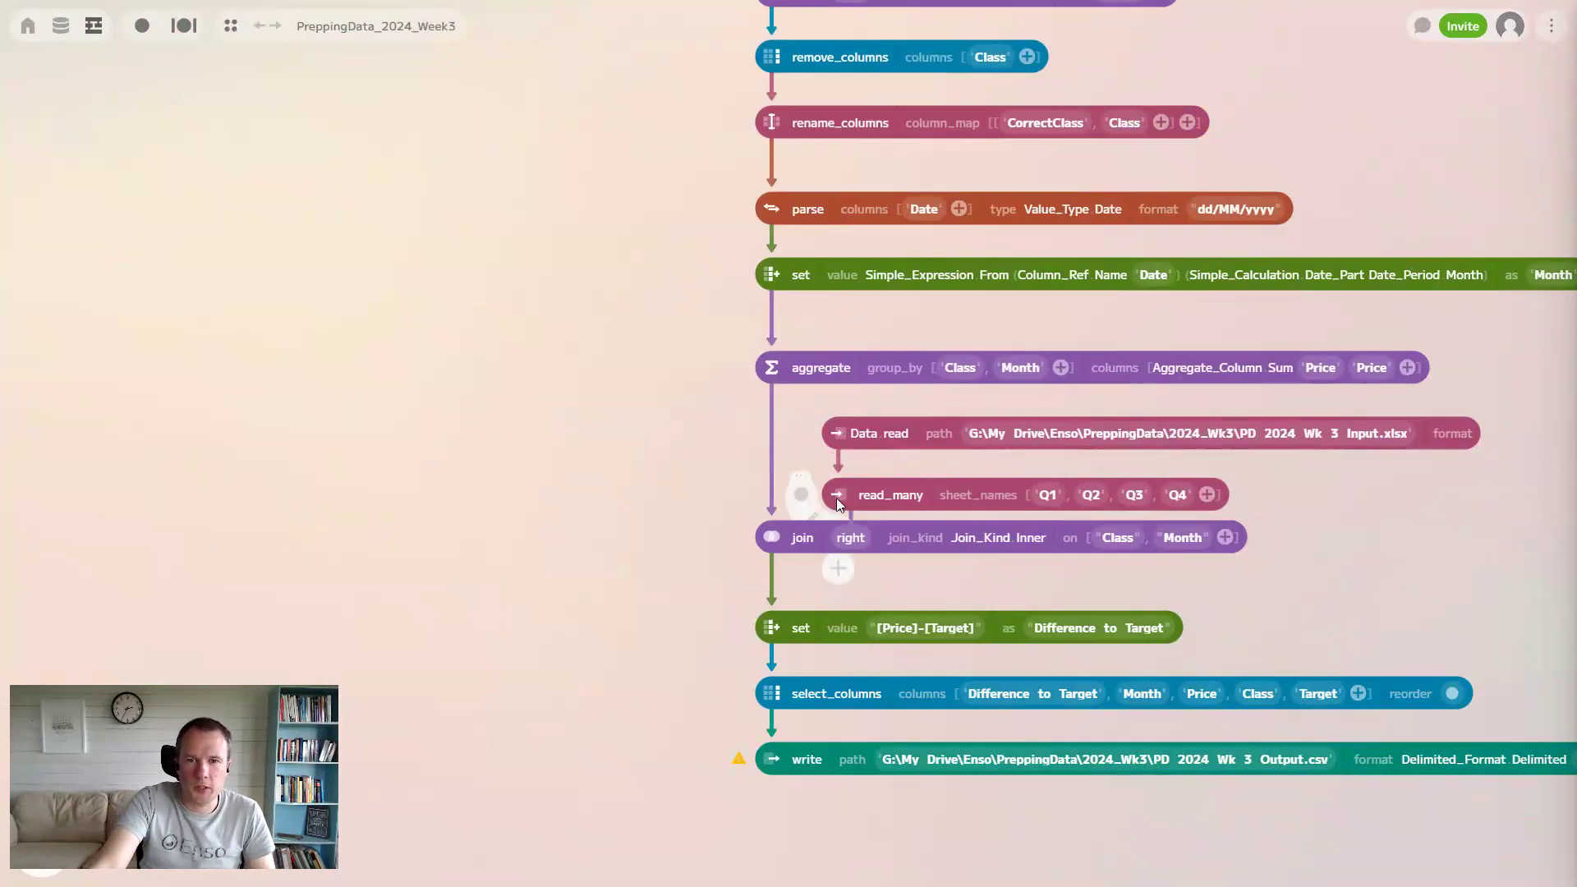
{"action": "left_click_drag", "start_coordinate": [836, 498], "coordinate": [834, 486]}
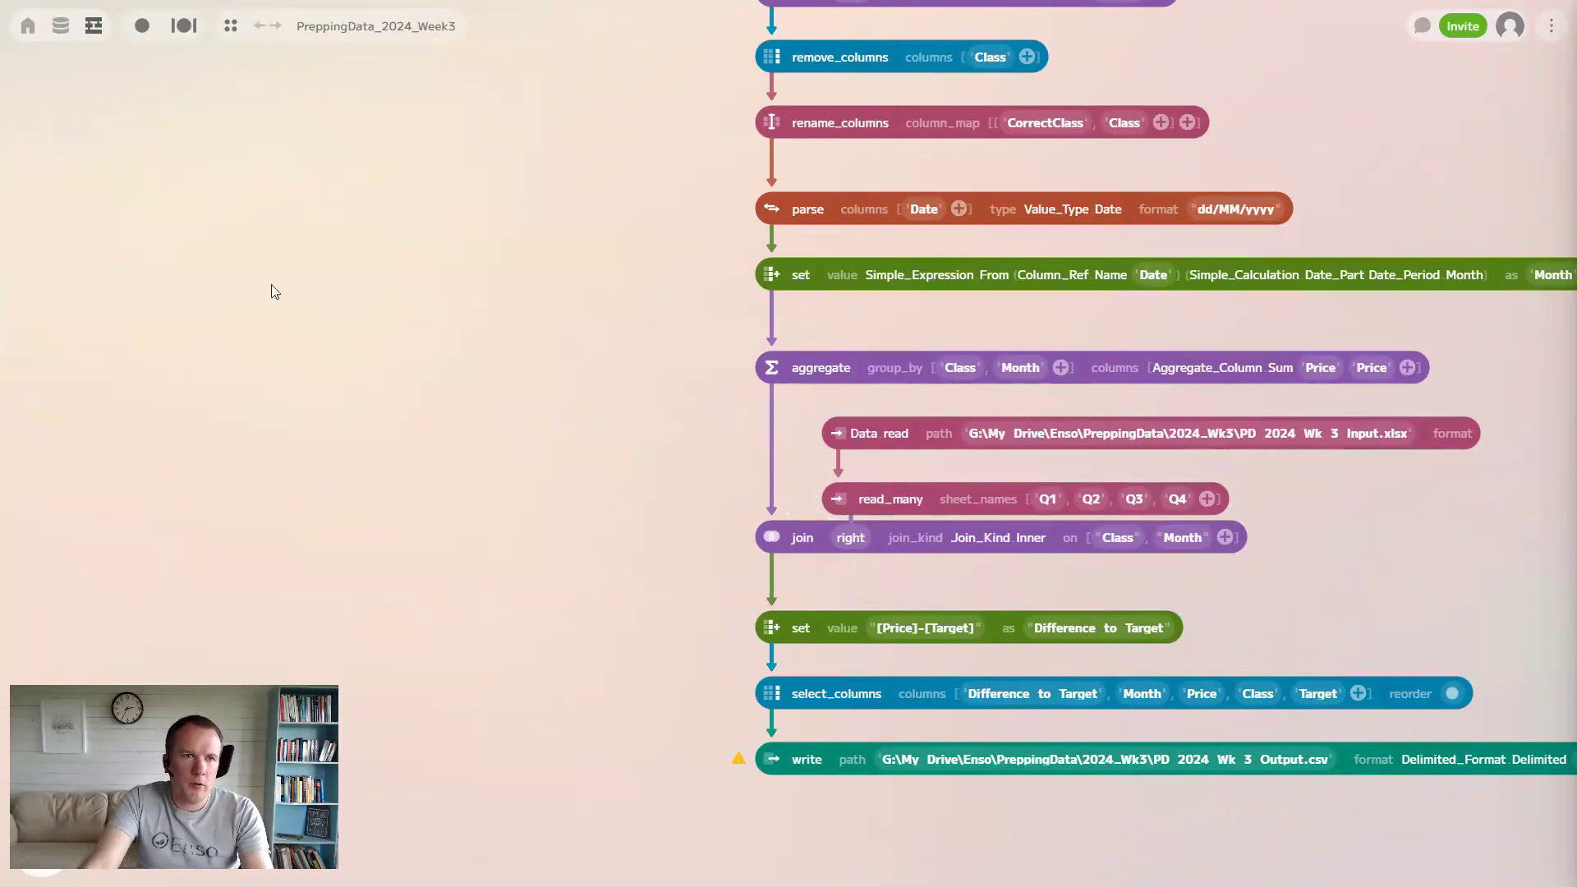
{"action": "left_click_drag", "start_coordinate": [361, 377], "coordinate": [756, 800]}
{"action": "left_click_drag", "start_coordinate": [176, 498], "coordinate": [340, 584]}
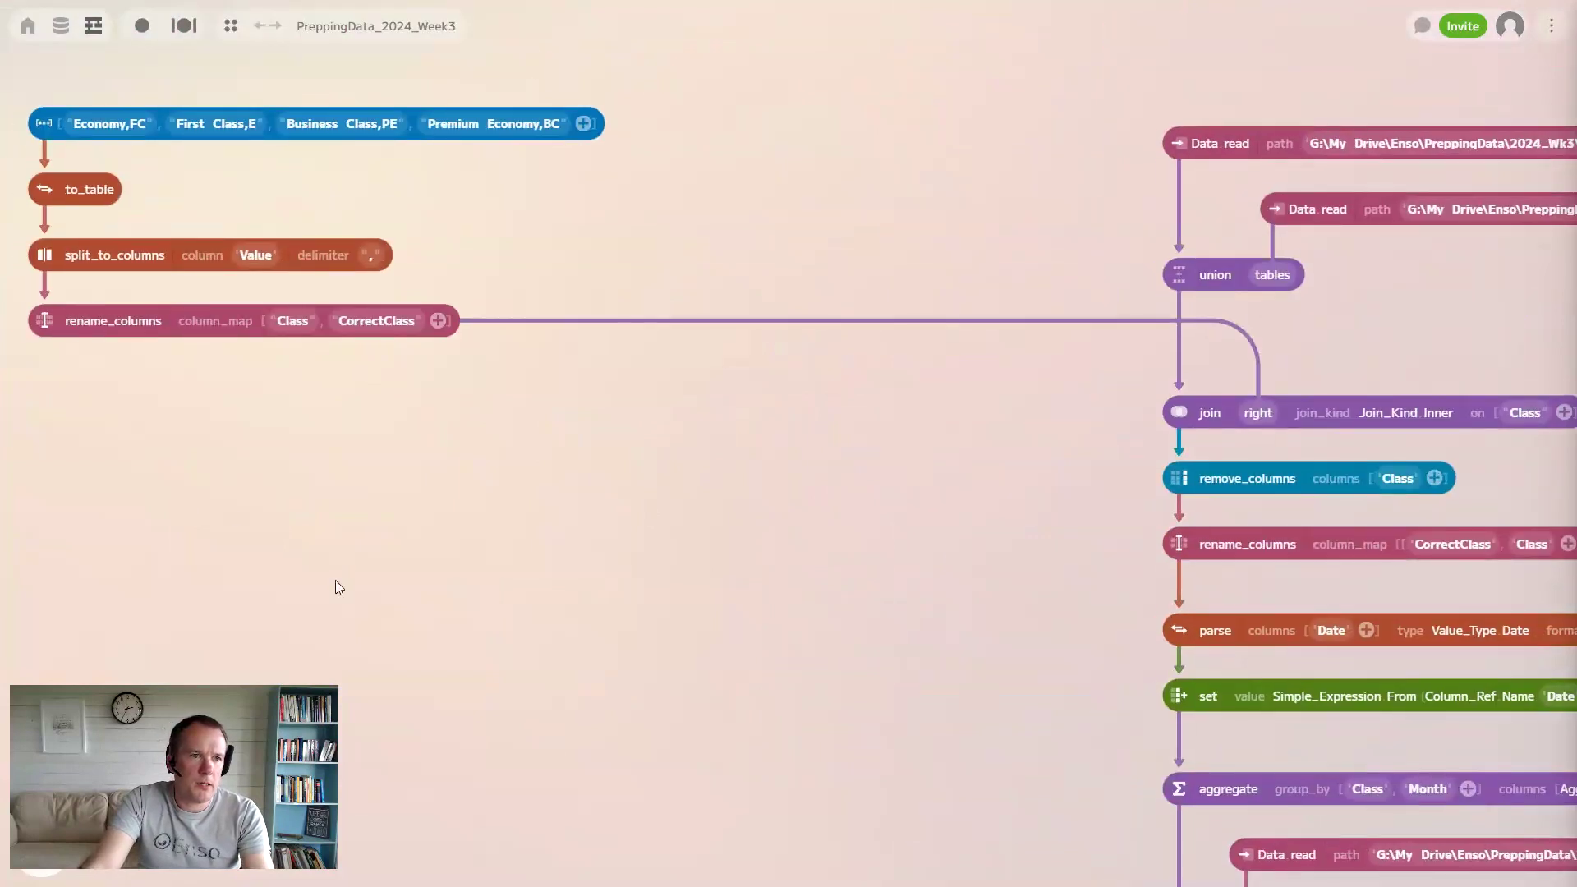
{"action": "left_click", "coordinate": [381, 437]}
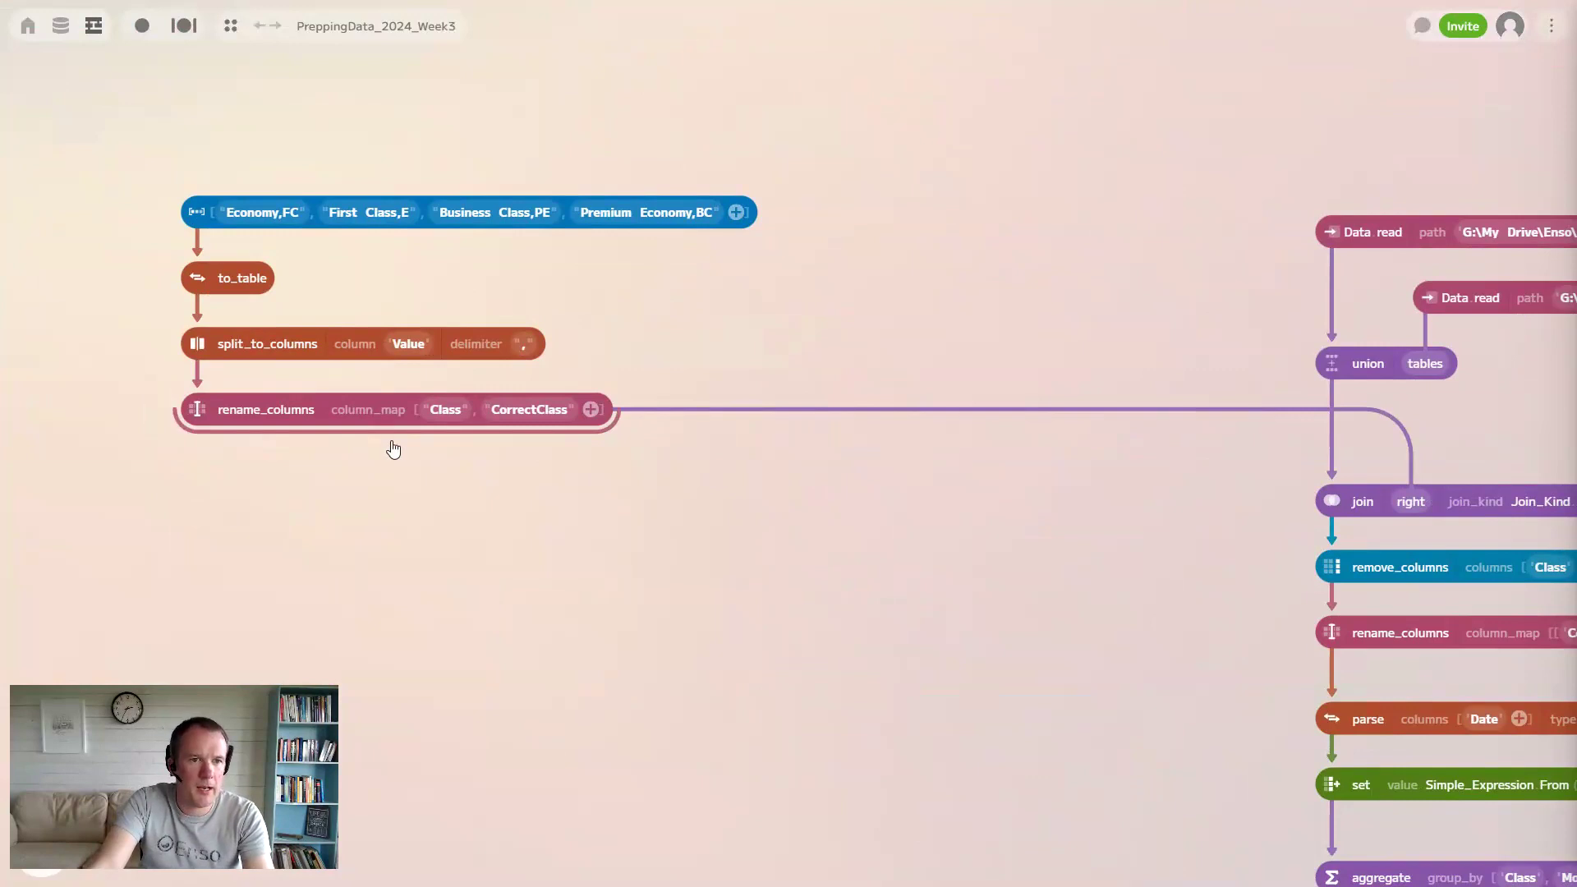
{"action": "left_click_drag", "start_coordinate": [391, 434], "coordinate": [433, 592]}
{"action": "left_click_drag", "start_coordinate": [544, 598], "coordinate": [451, 659]}
{"action": "key", "text": "Escape"}
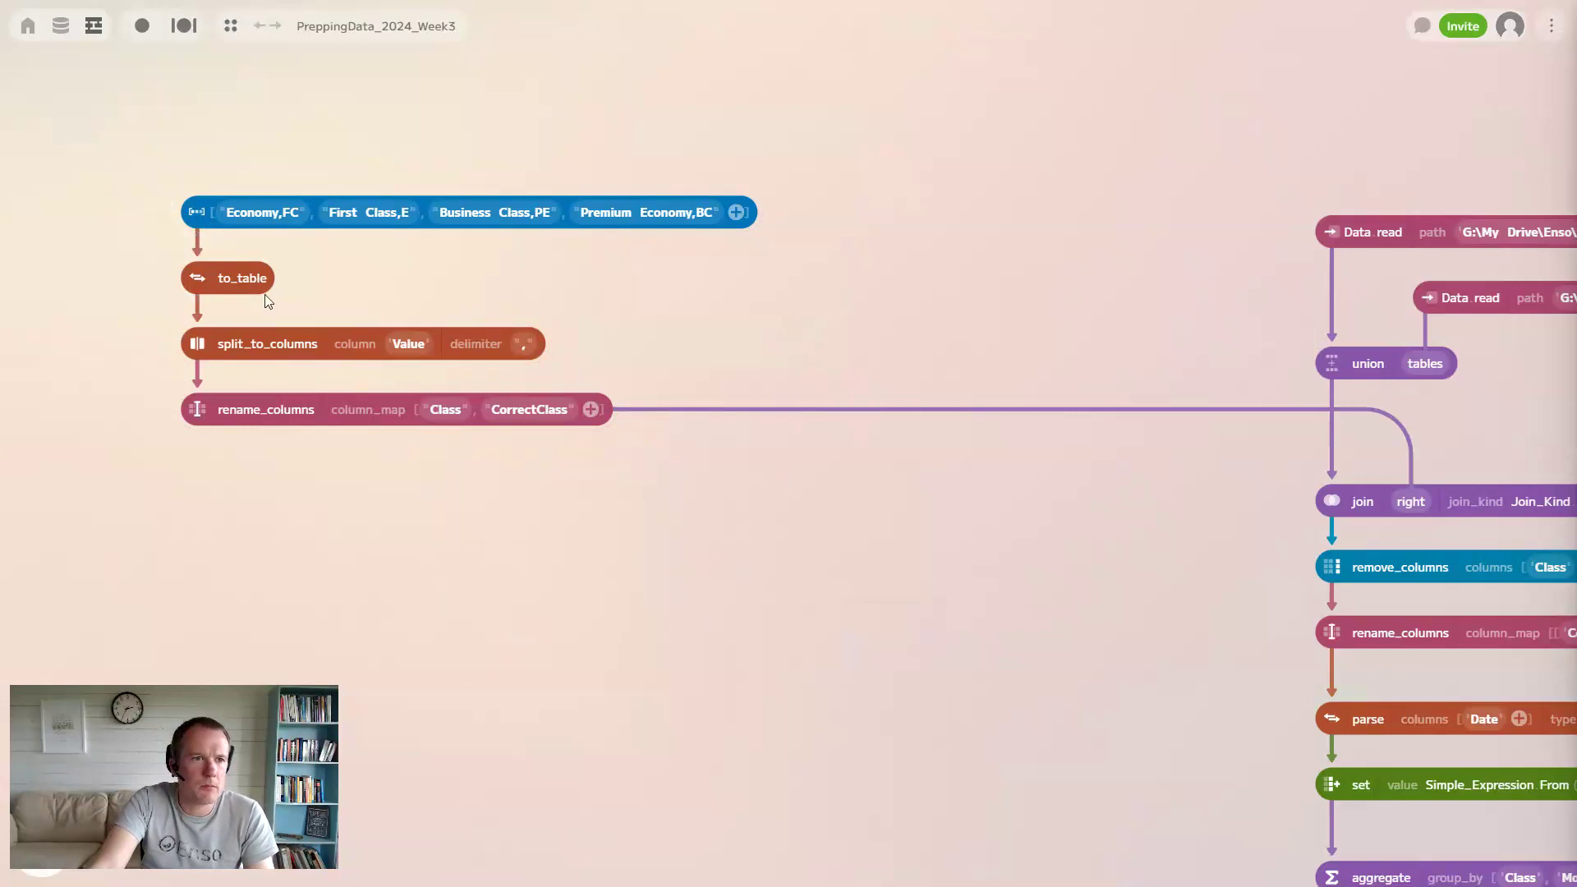
Step: Recolour the list component holding the class and code pairs to green
{"action": "left_click", "coordinate": [192, 207]}
{"action": "left_click", "coordinate": [194, 210]}
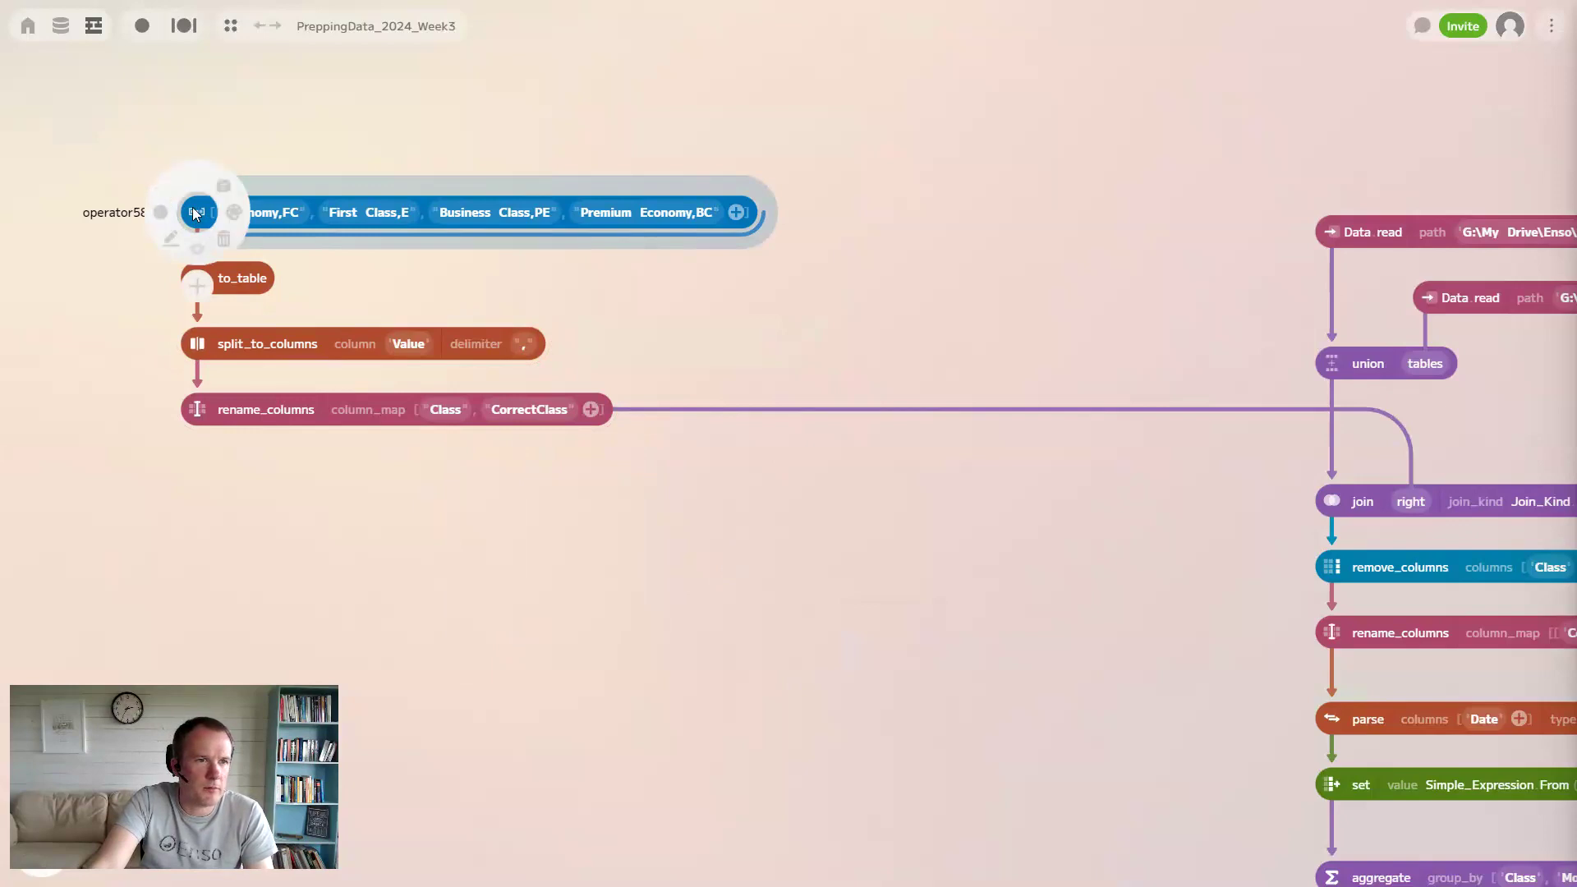
{"action": "left_click", "coordinate": [233, 213]}
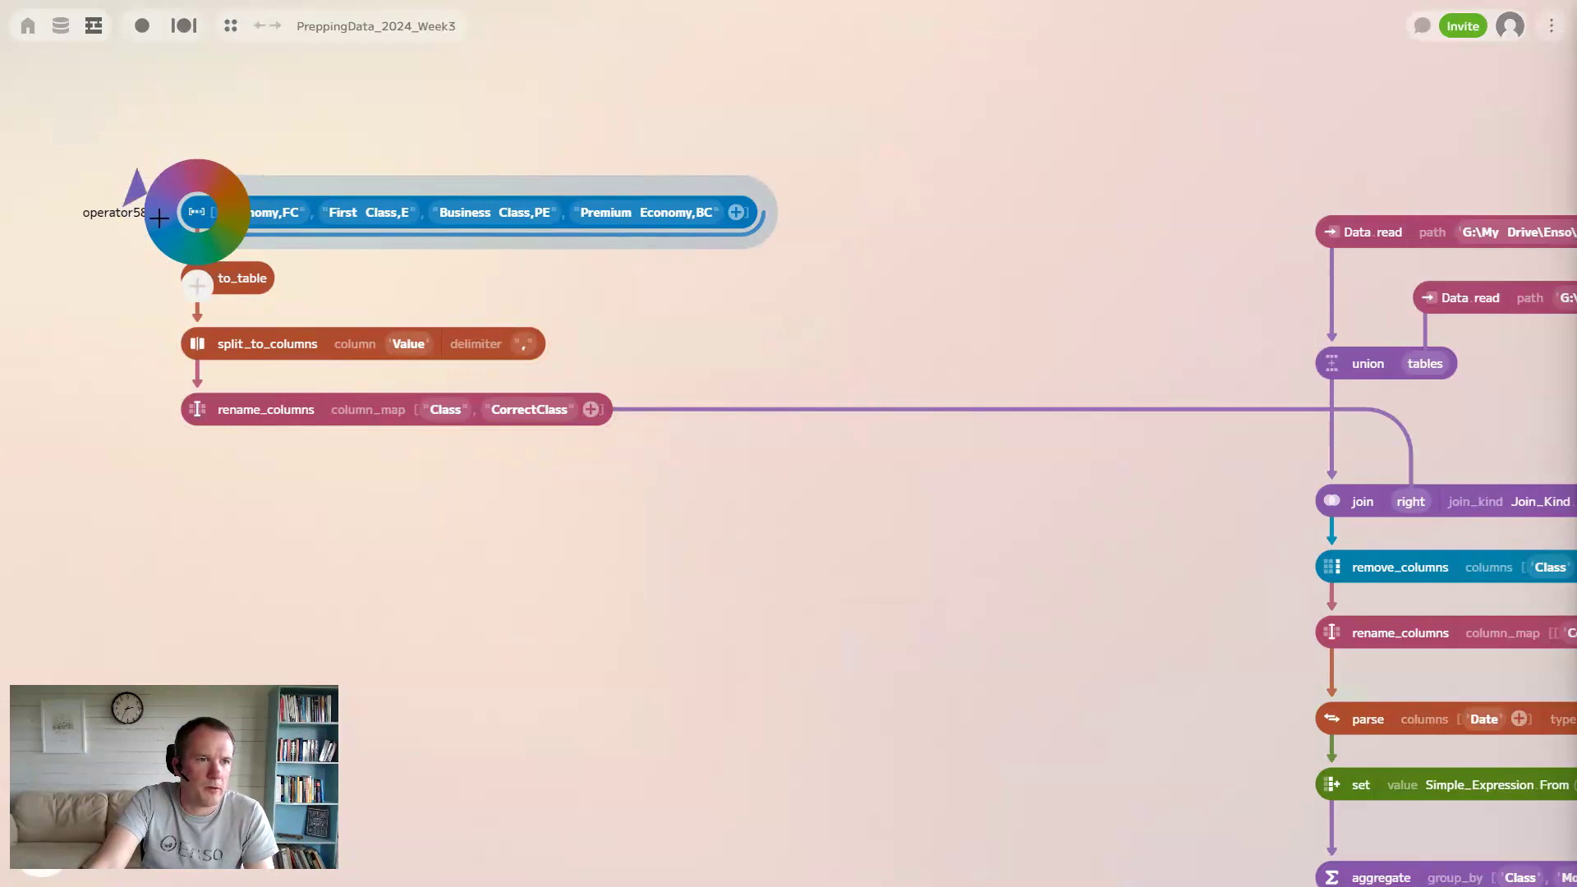
{"action": "left_click", "coordinate": [219, 239]}
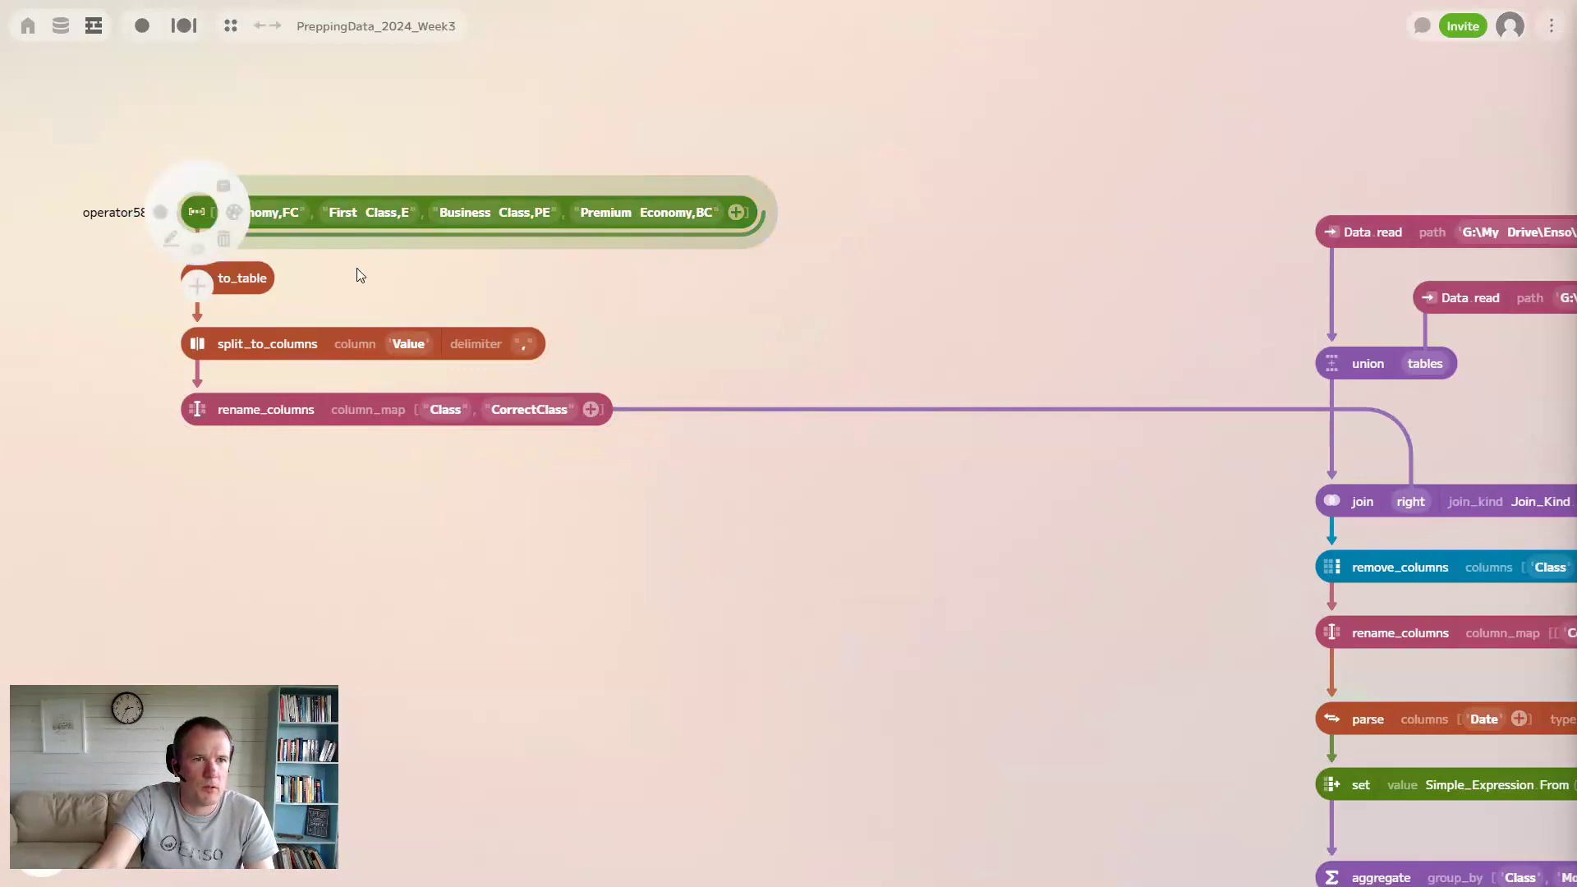
{"action": "left_click", "coordinate": [630, 292]}
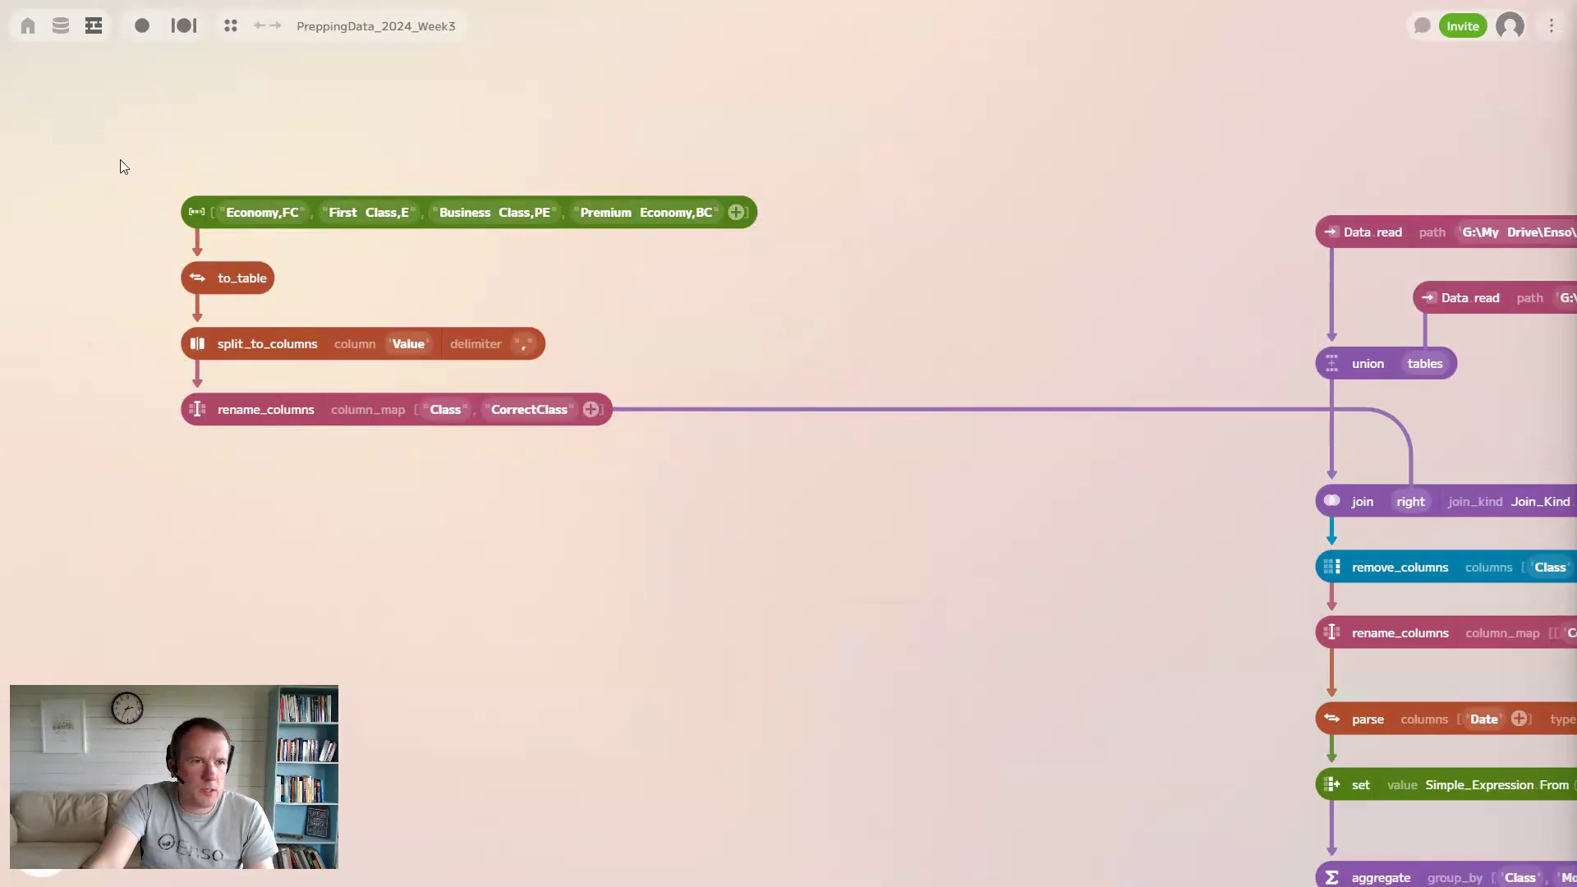
Step: Recolour the list, to_table, split_to_columns and rename_columns components to one matching green
{"action": "left_click_drag", "start_coordinate": [124, 162], "coordinate": [862, 582]}
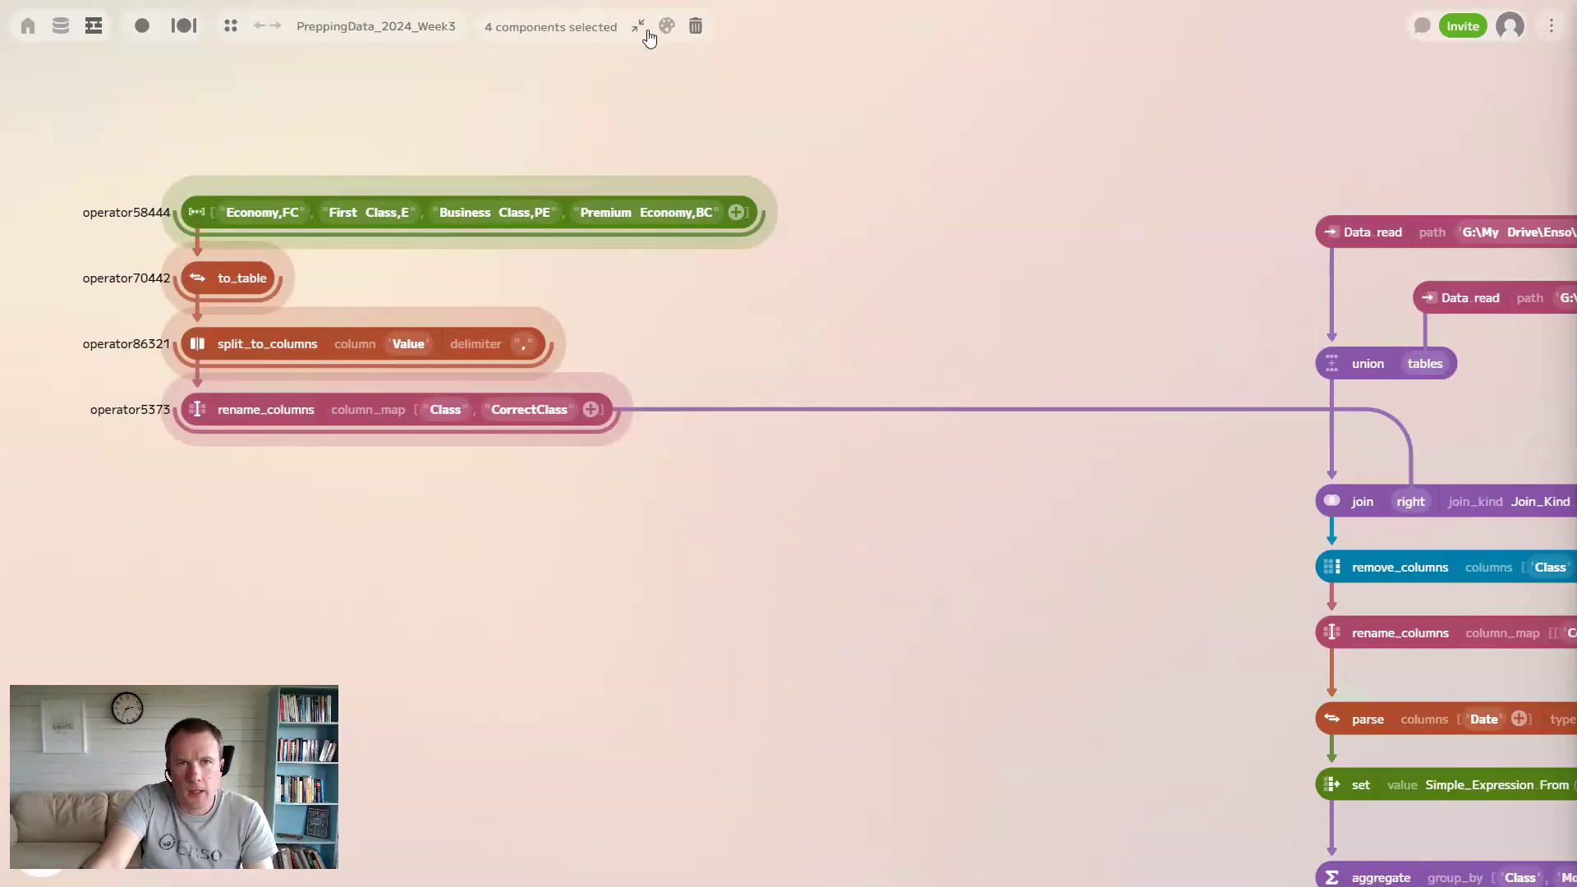
{"action": "left_click", "coordinate": [666, 27]}
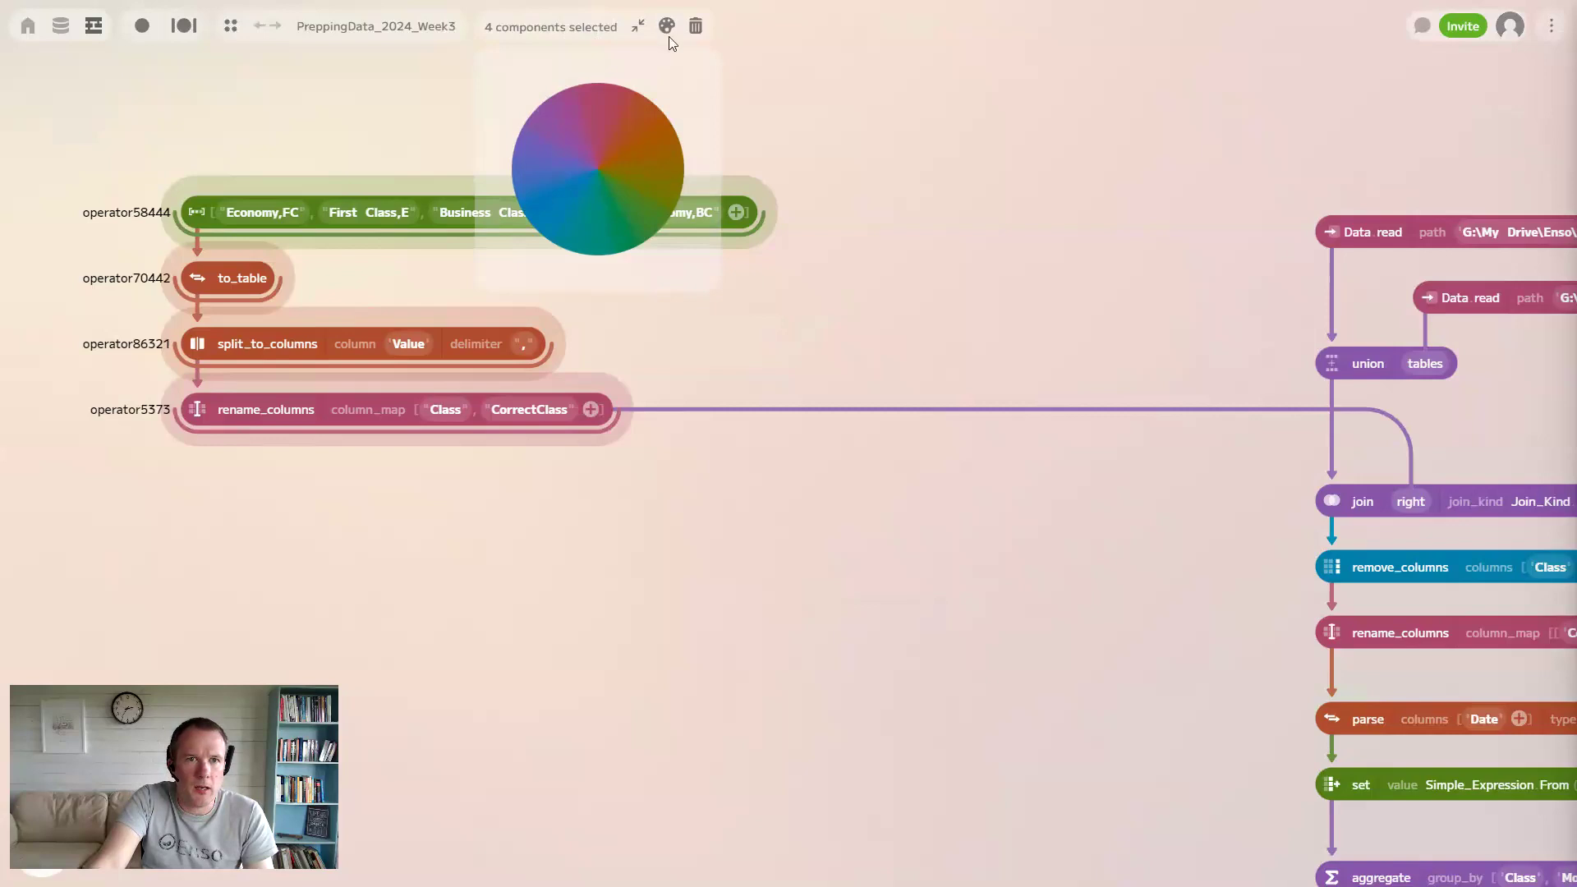
{"action": "left_click", "coordinate": [632, 226]}
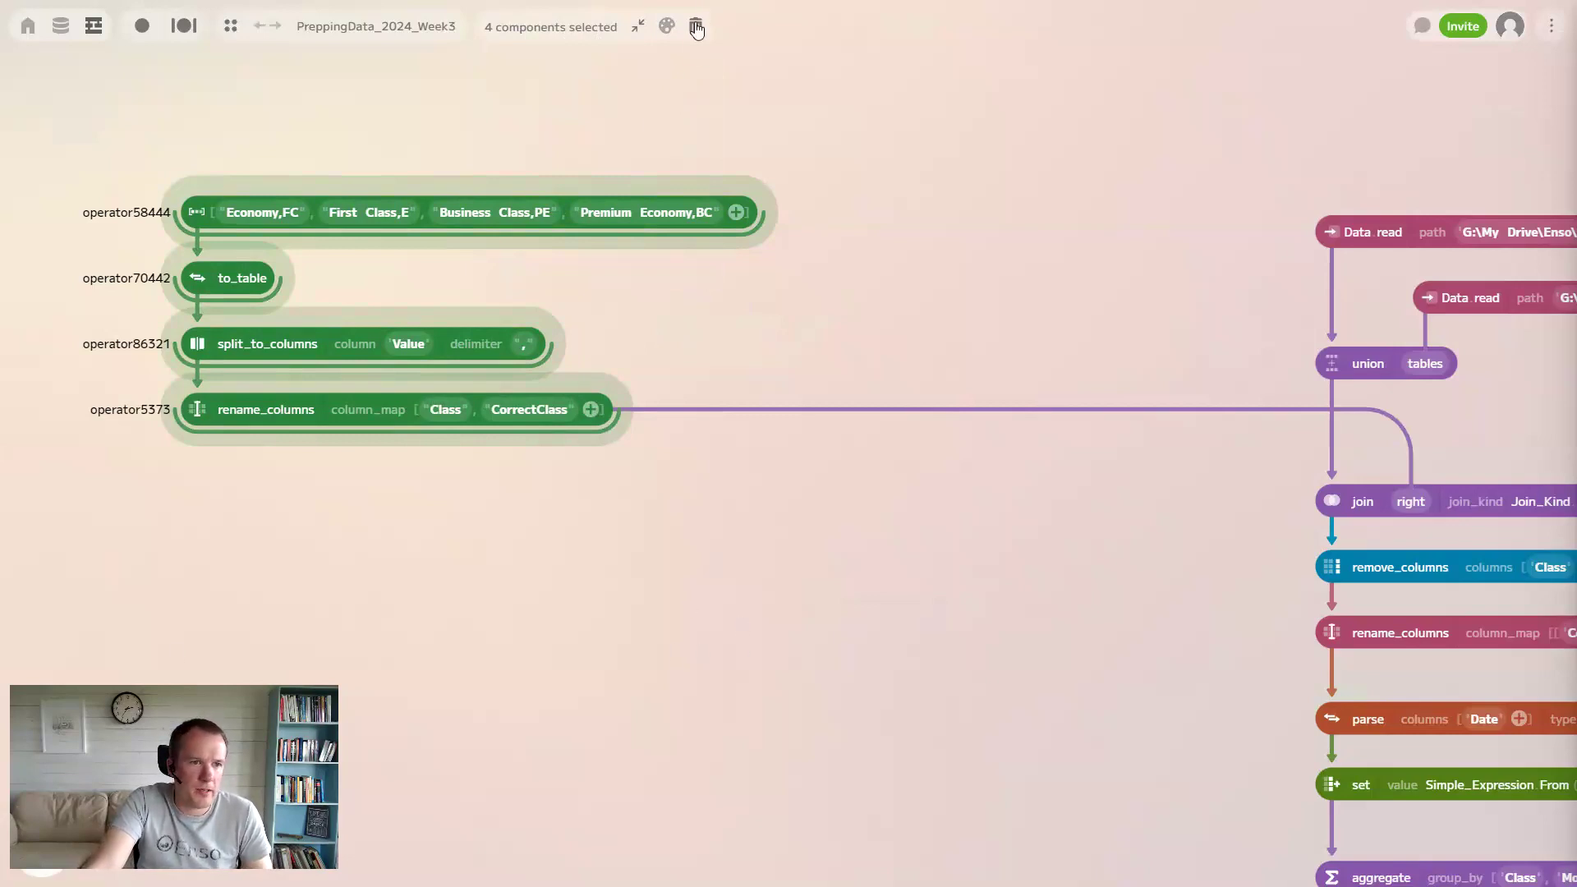
Step: Collapse the four green components into a single component and place it between the union and the join it feeds
{"action": "left_click", "coordinate": [638, 29]}
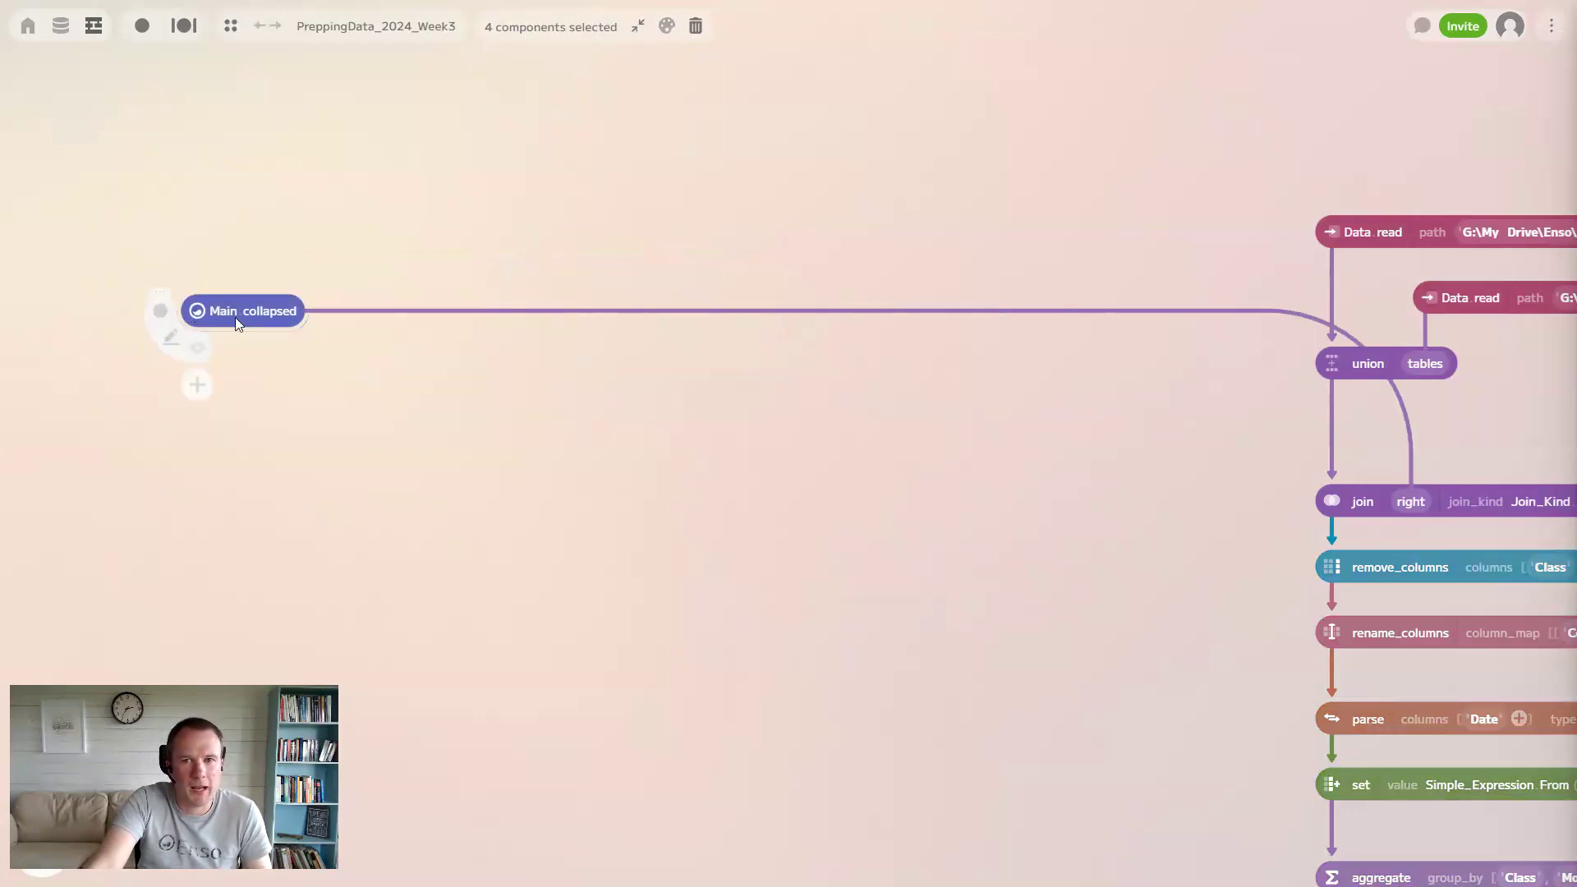
{"action": "left_click_drag", "start_coordinate": [234, 317], "coordinate": [1396, 434]}
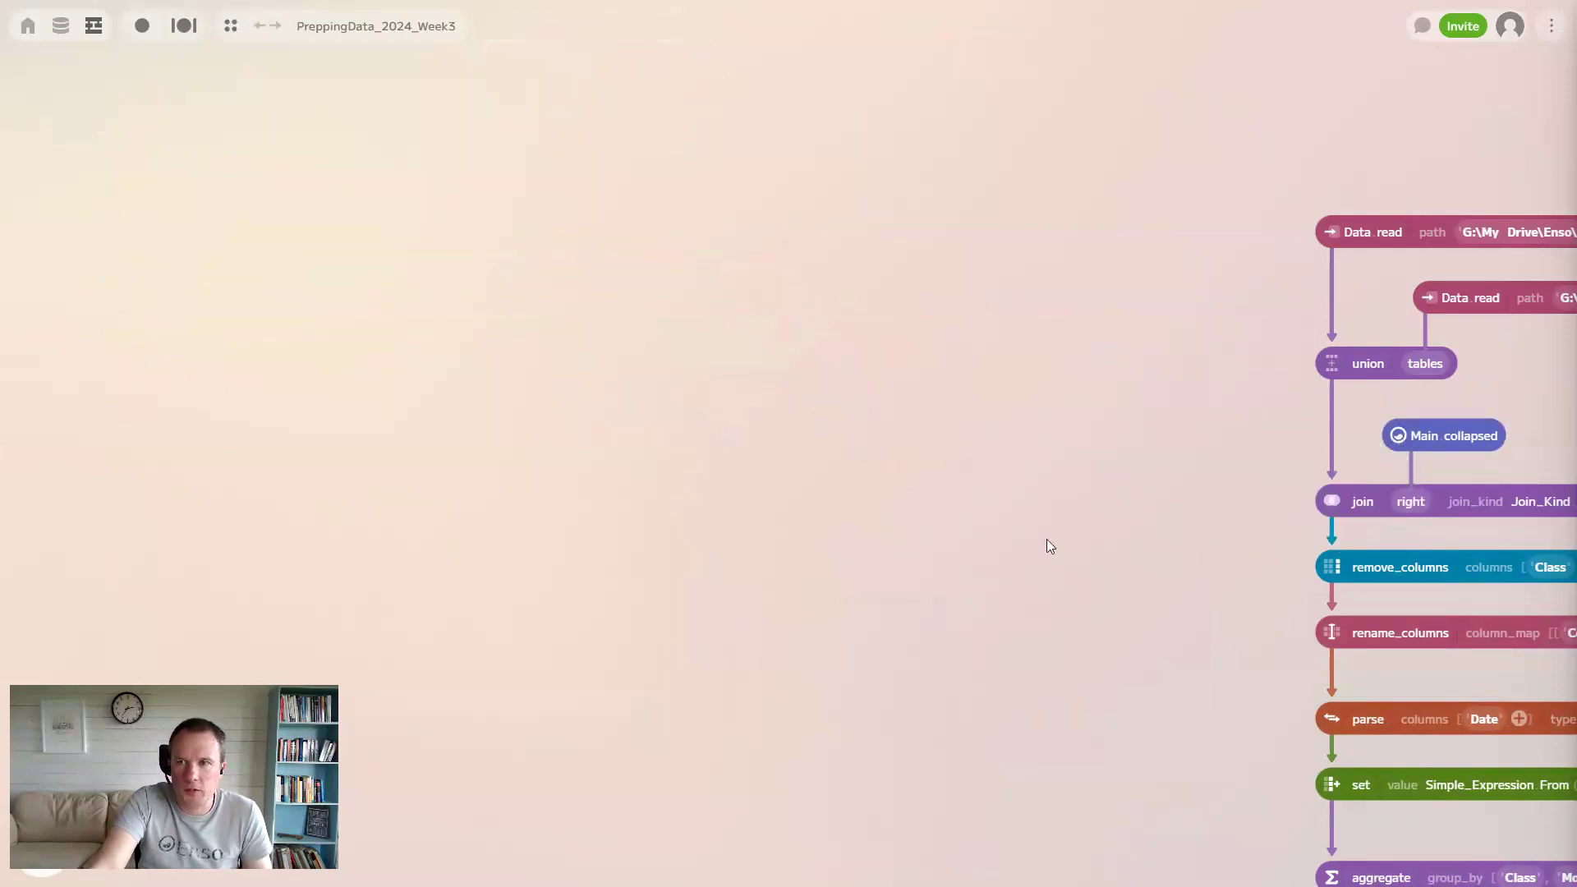
Step: Add a select_columns component branching off the union of the two Data reads, in the empty space beside the workflow
{"action": "left_click_drag", "start_coordinate": [1167, 579], "coordinate": [632, 548]}
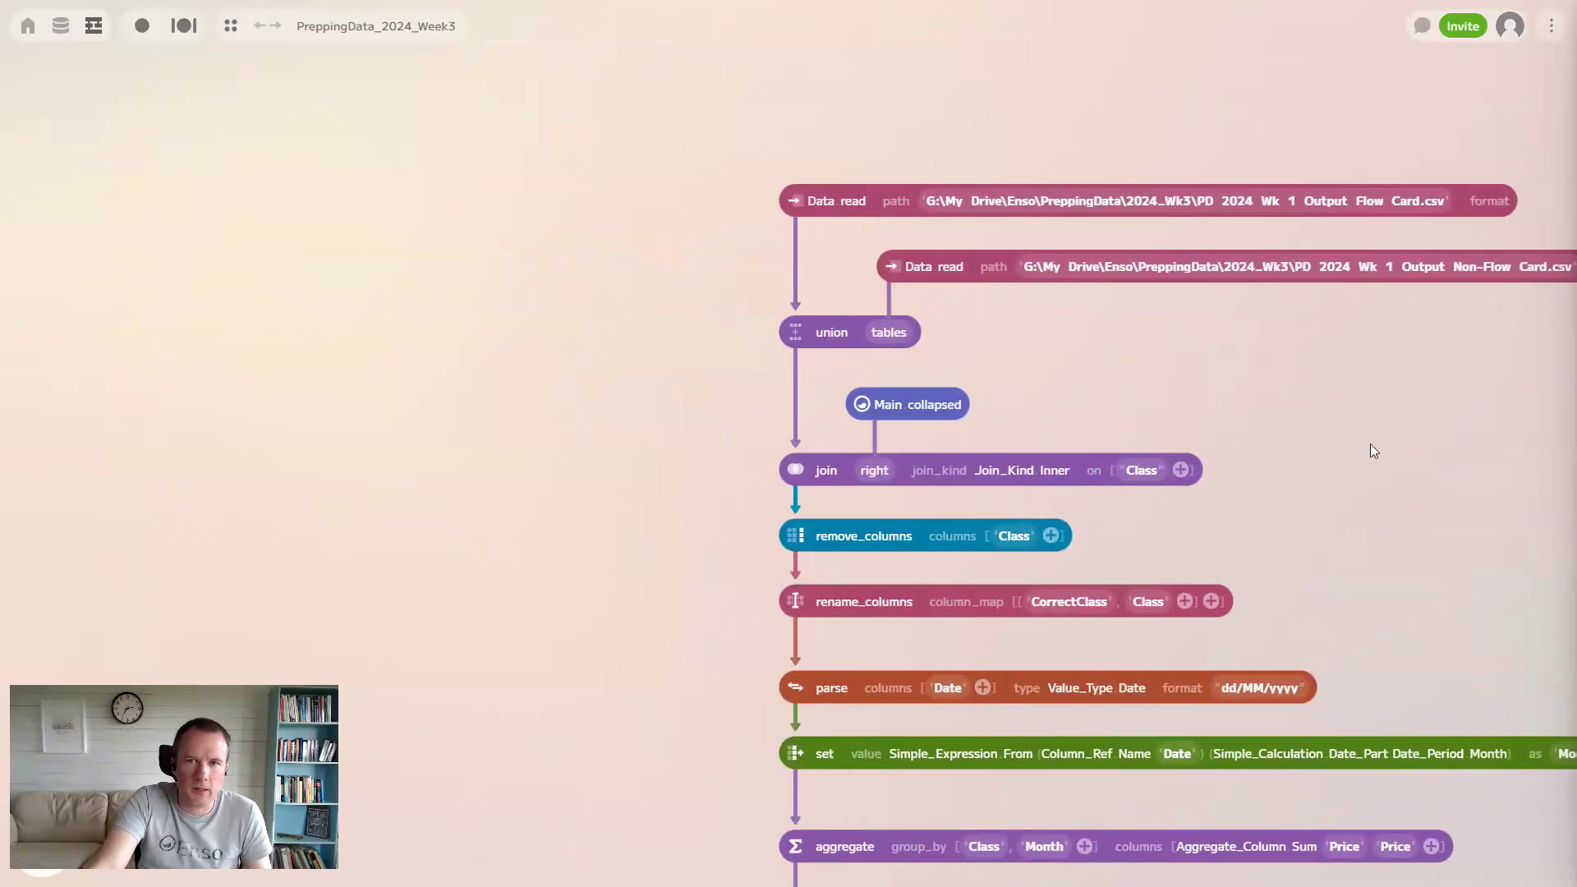
{"action": "left_click_drag", "start_coordinate": [1381, 522], "coordinate": [1097, 527]}
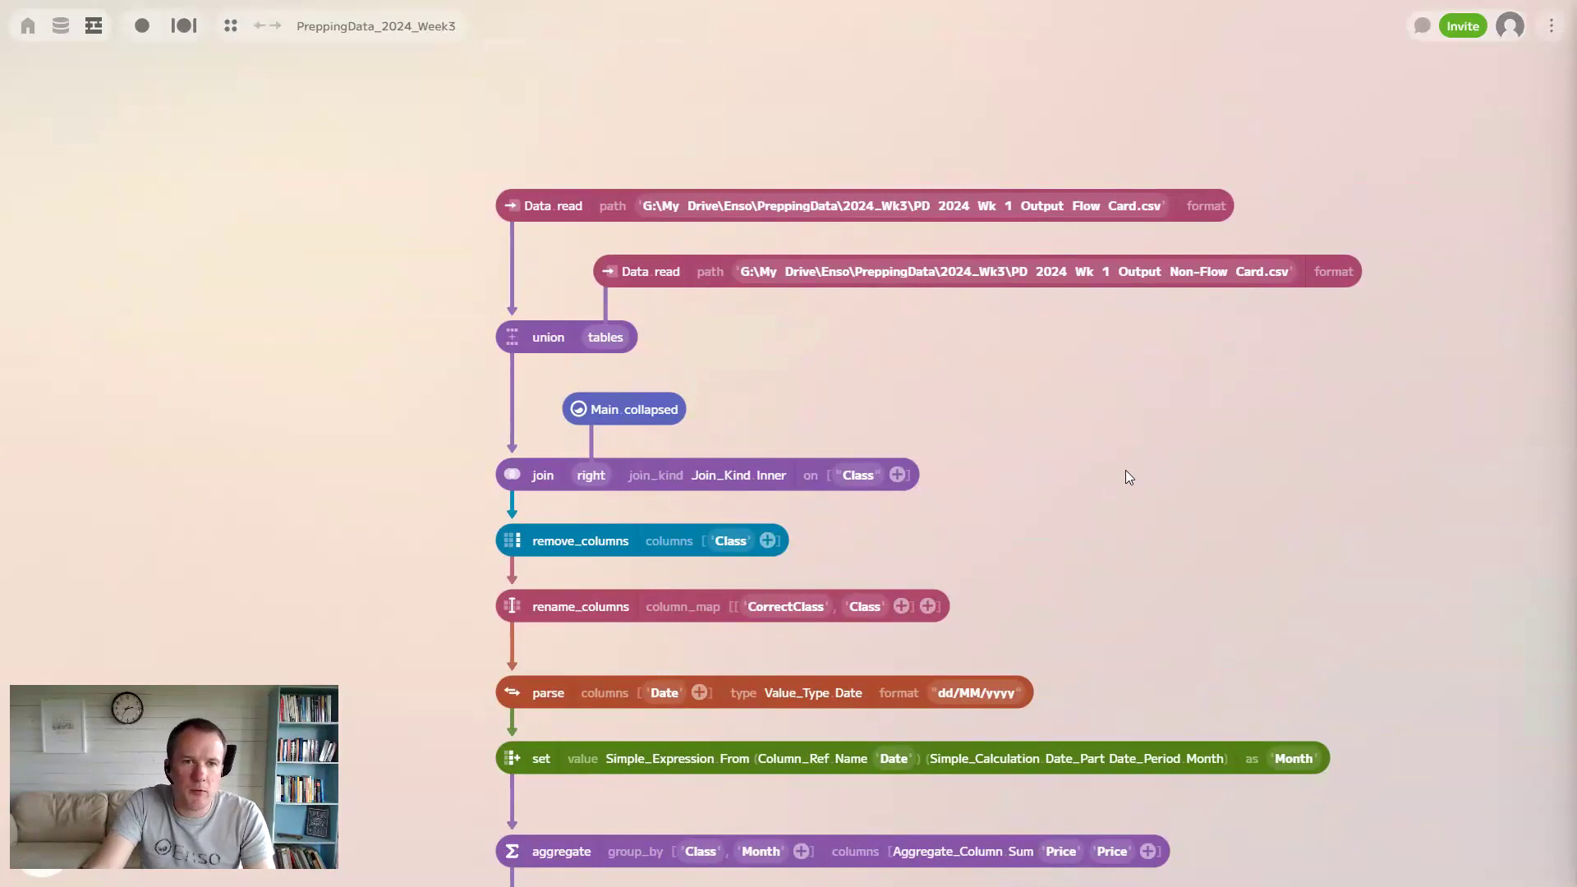
{"action": "left_click_drag", "start_coordinate": [985, 446], "coordinate": [760, 401]}
{"action": "left_click_drag", "start_coordinate": [354, 322], "coordinate": [1317, 363]}
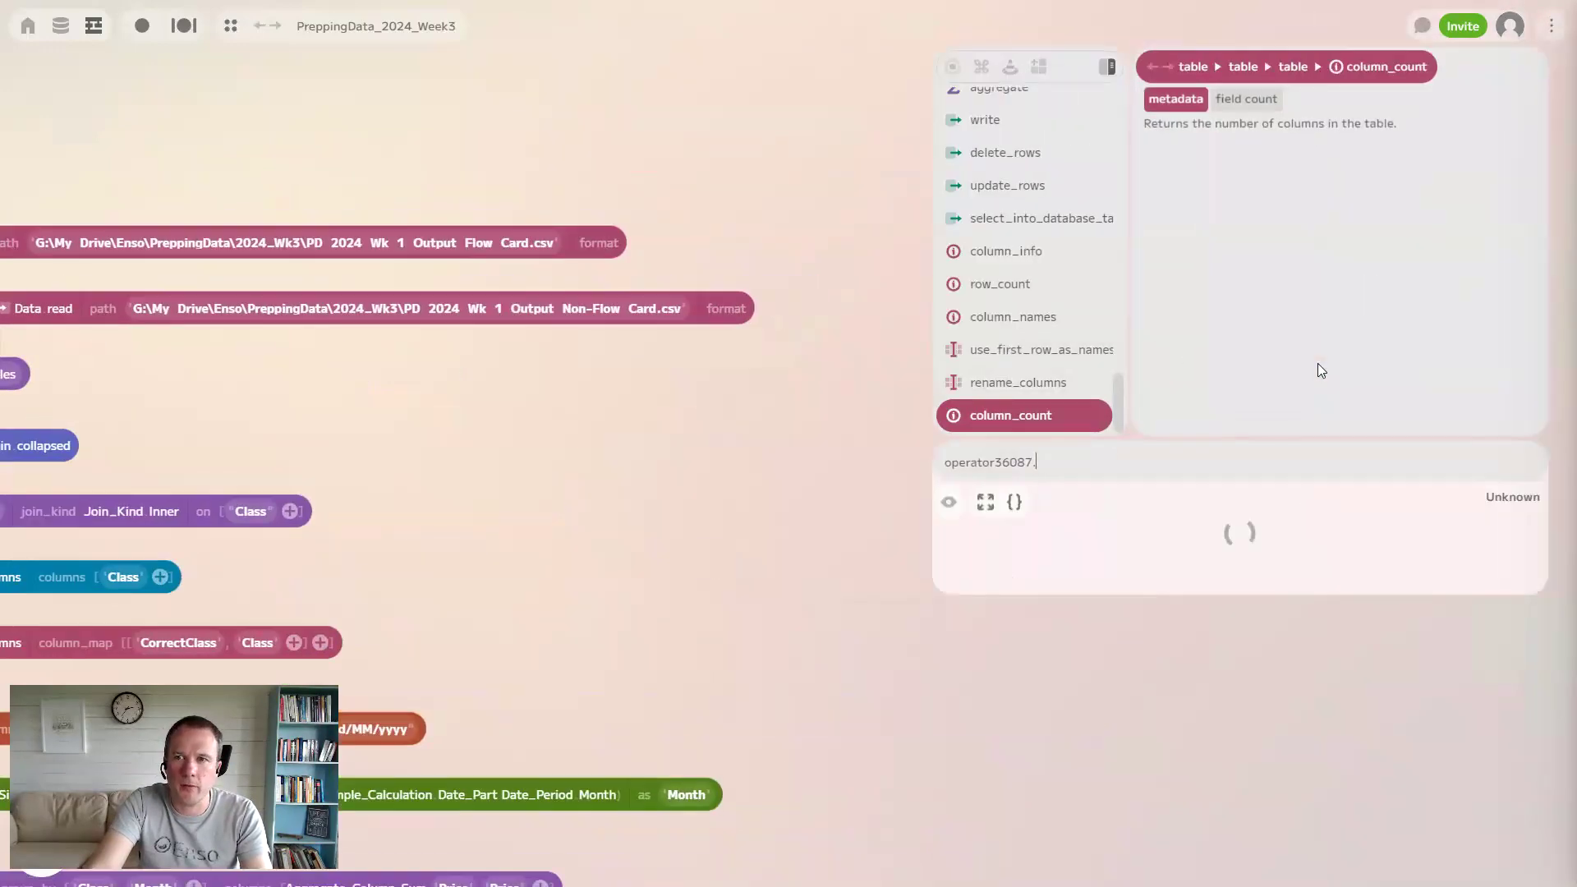
{"action": "type", "text": "sel"}
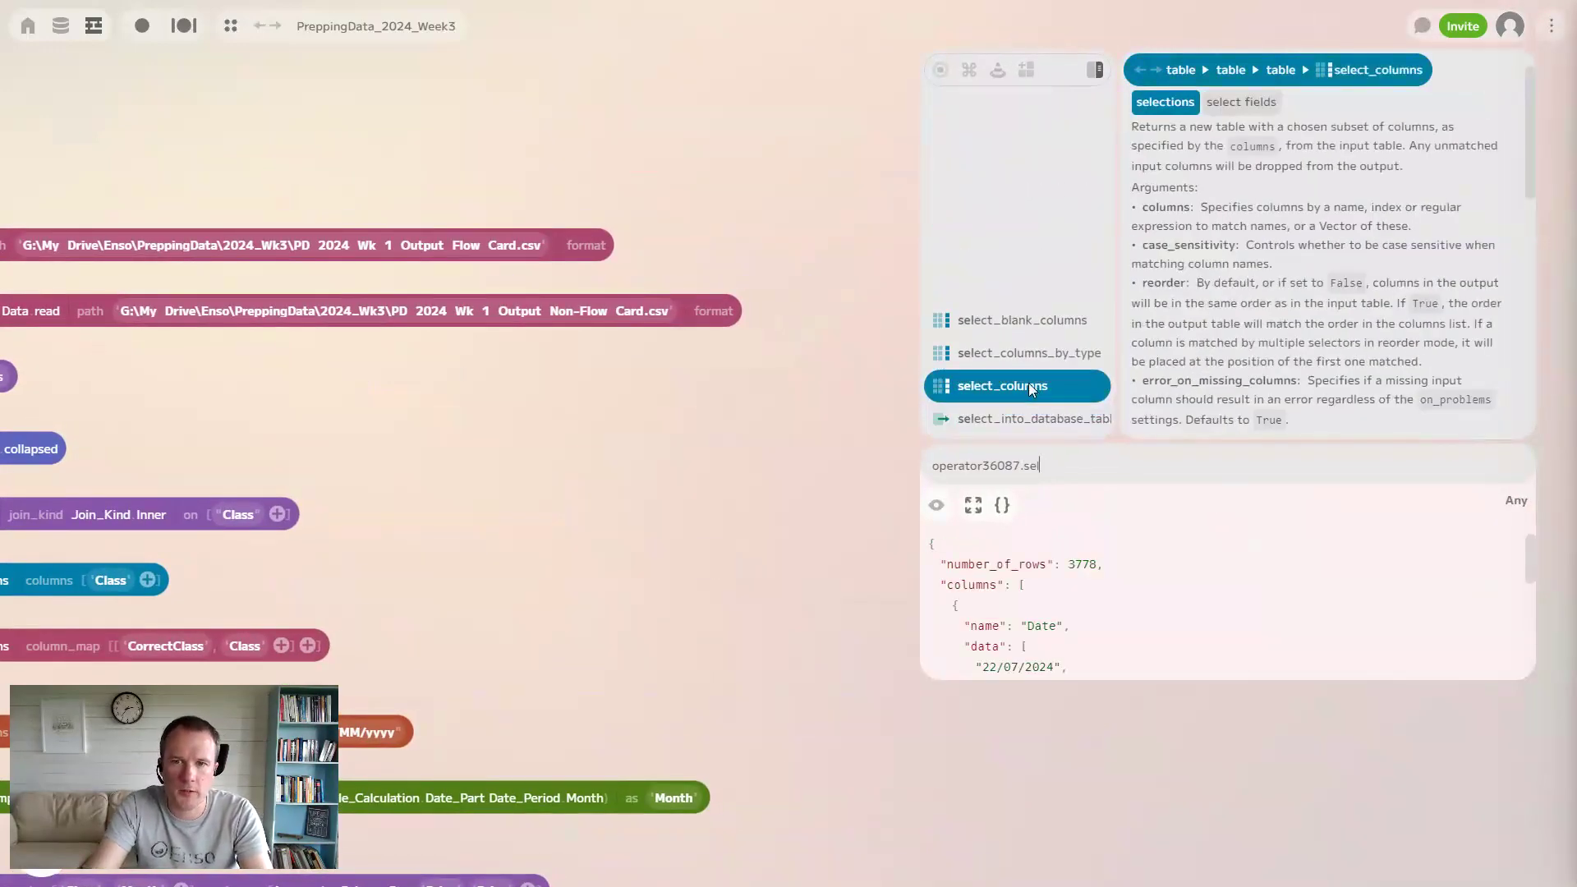
{"action": "left_click", "coordinate": [1028, 384]}
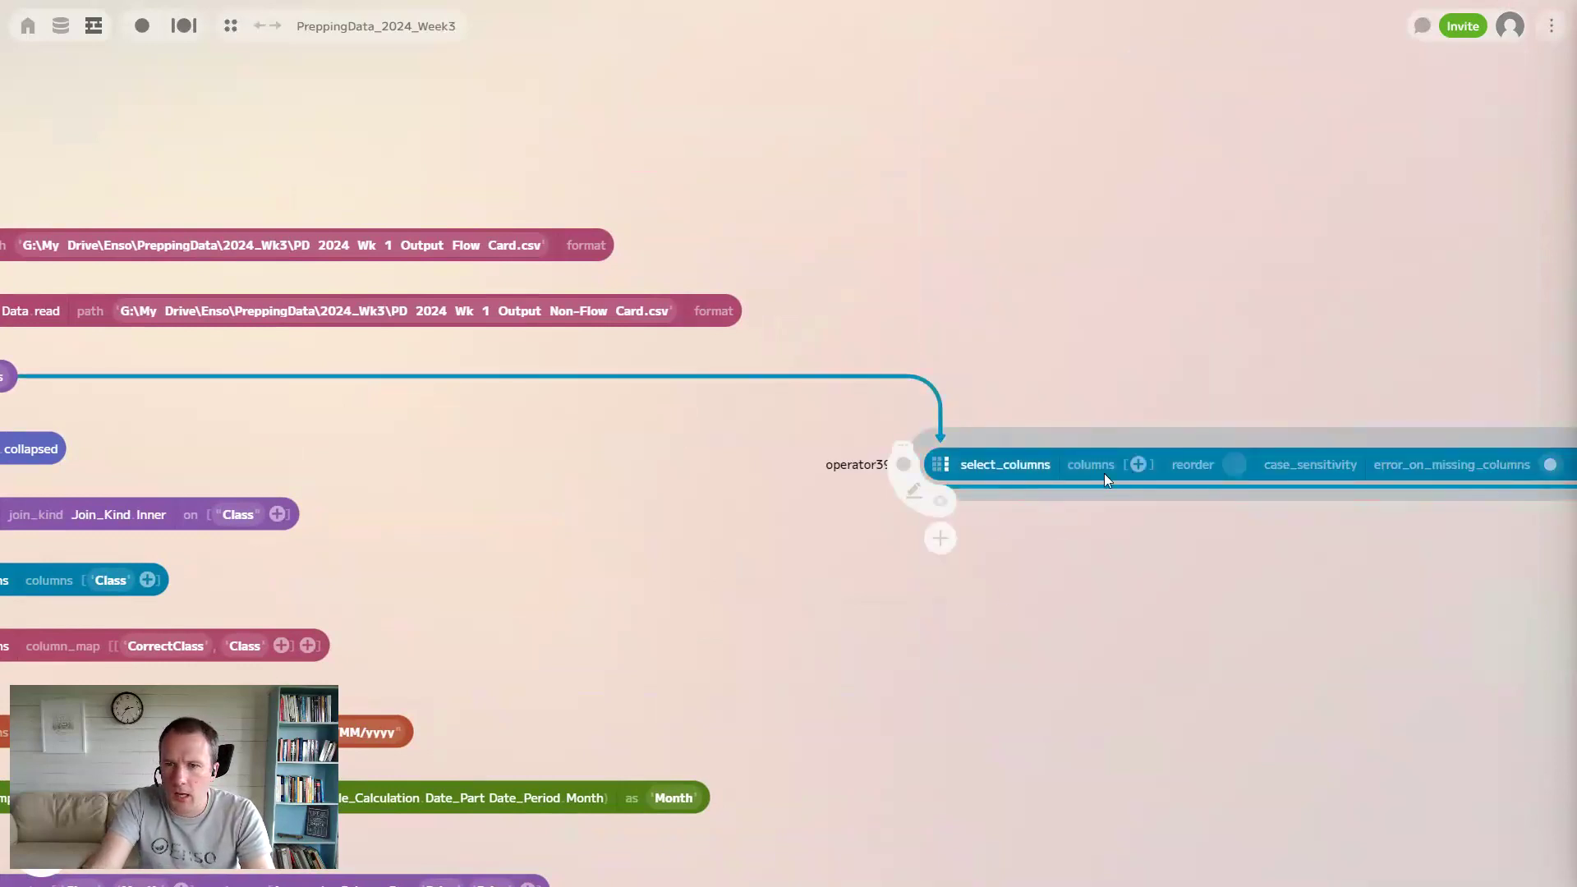
Step: Choose Date, Flight Number and Price as the columns of select_columns
{"action": "left_click", "coordinate": [1137, 466]}
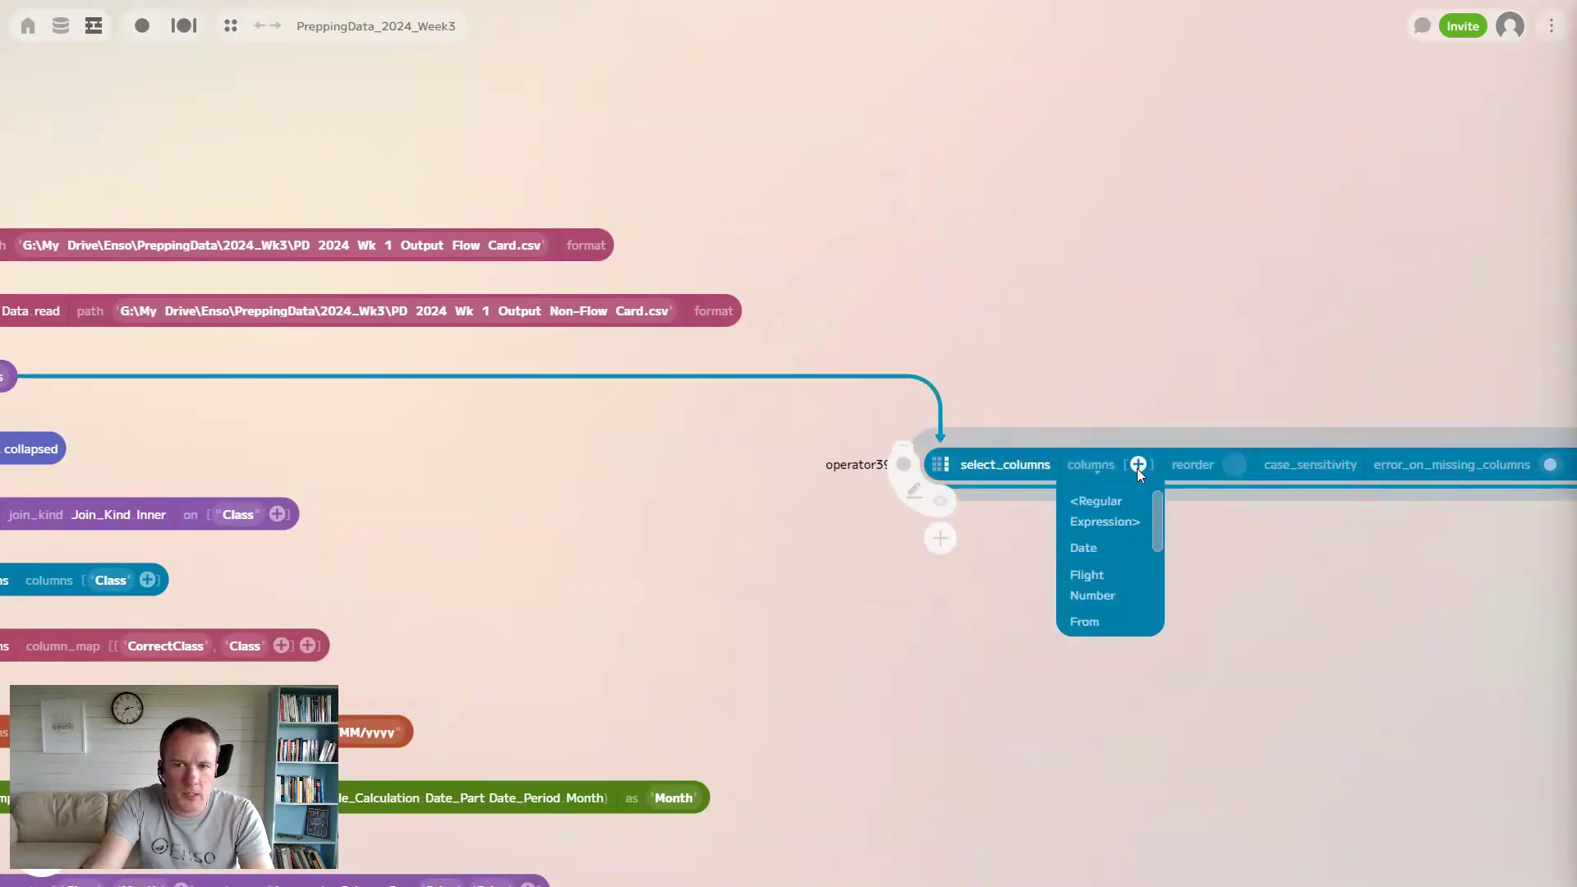
{"action": "left_click", "coordinate": [1098, 557]}
{"action": "left_click", "coordinate": [1185, 465]}
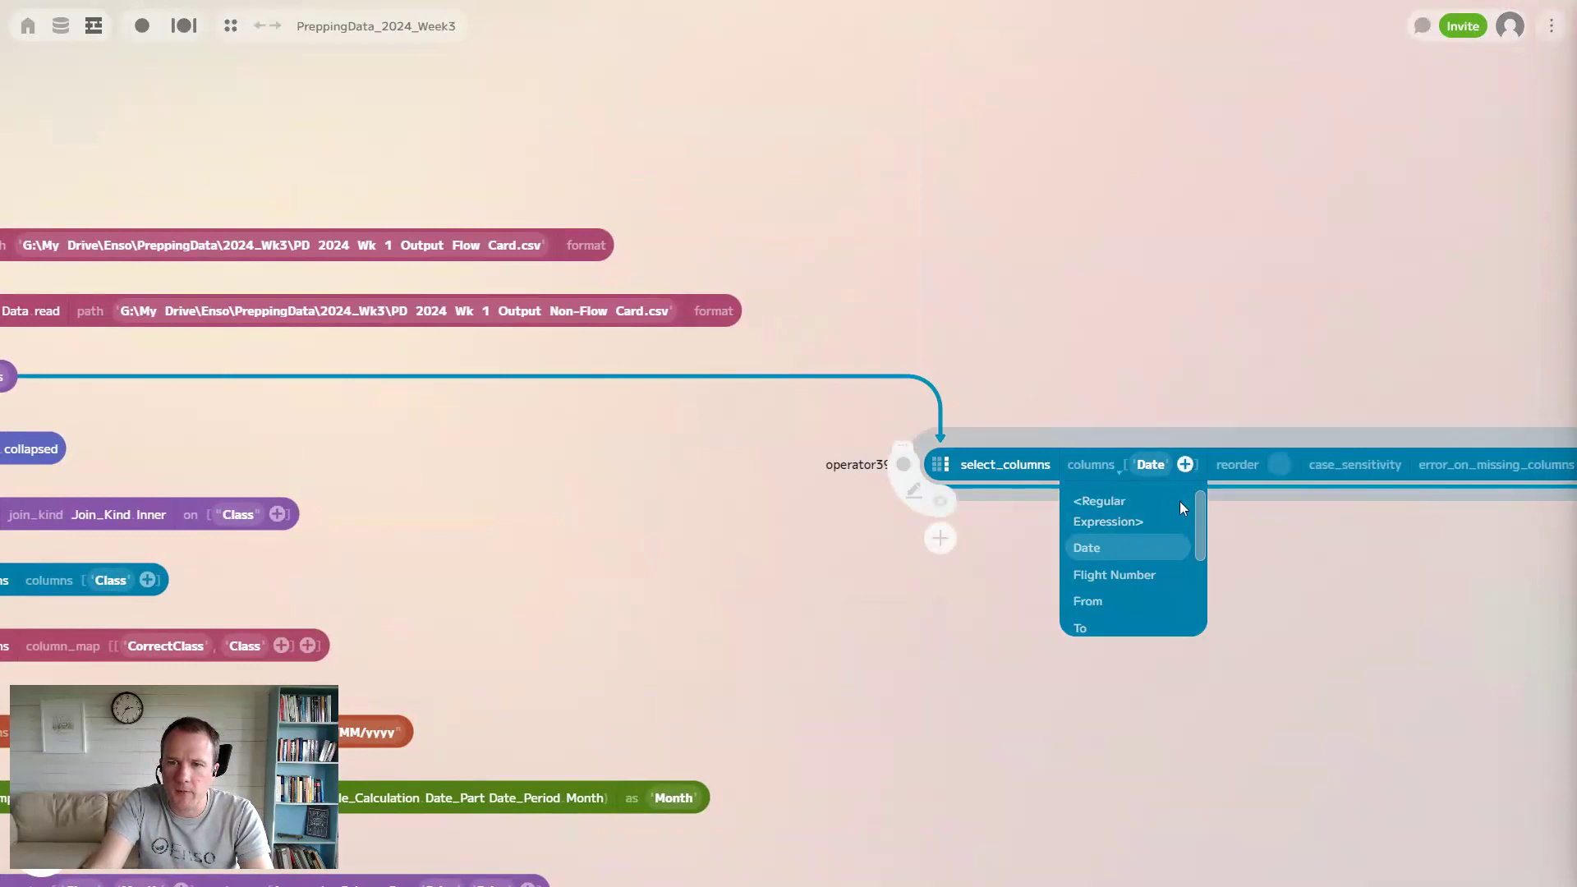
{"action": "left_click", "coordinate": [1150, 575]}
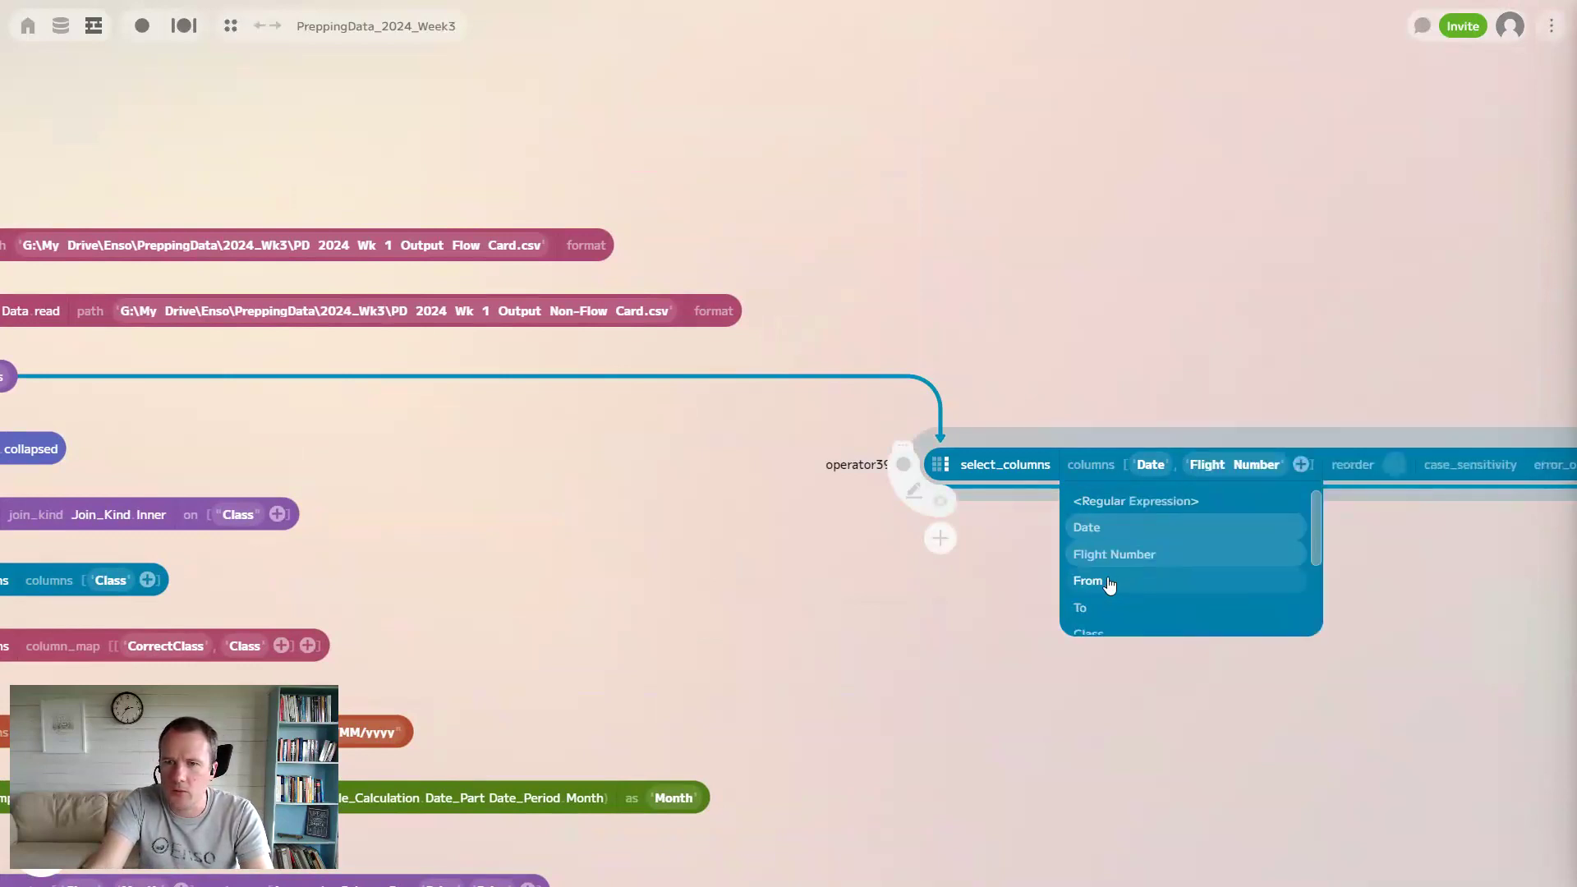
{"action": "scroll", "coordinate": [1110, 581], "scroll_direction": "down", "scroll_amount": 2}
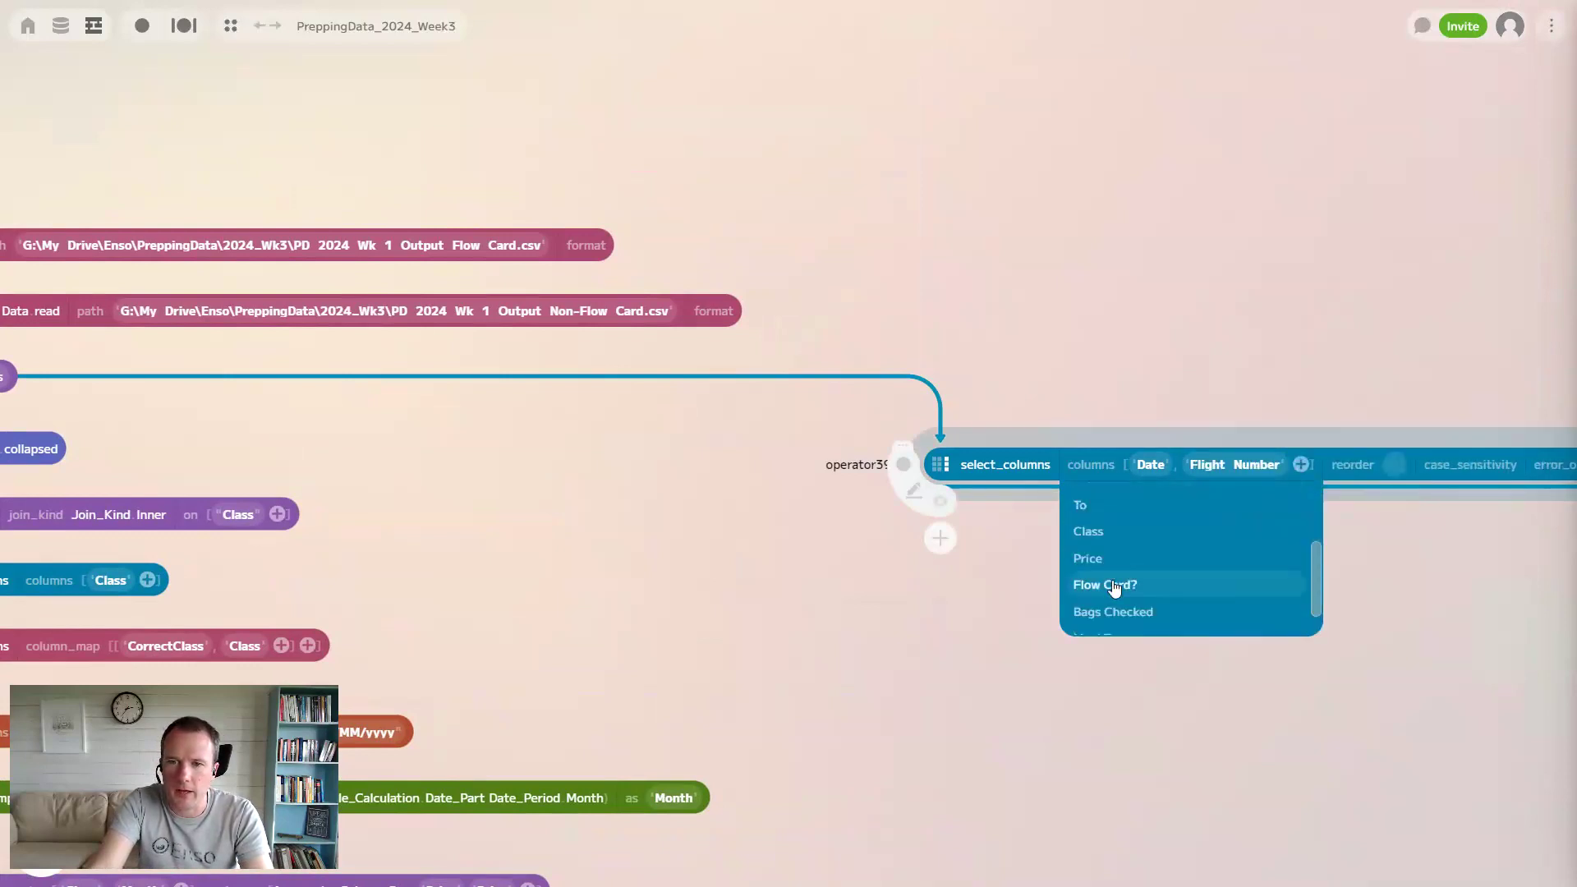
{"action": "left_click", "coordinate": [1105, 567]}
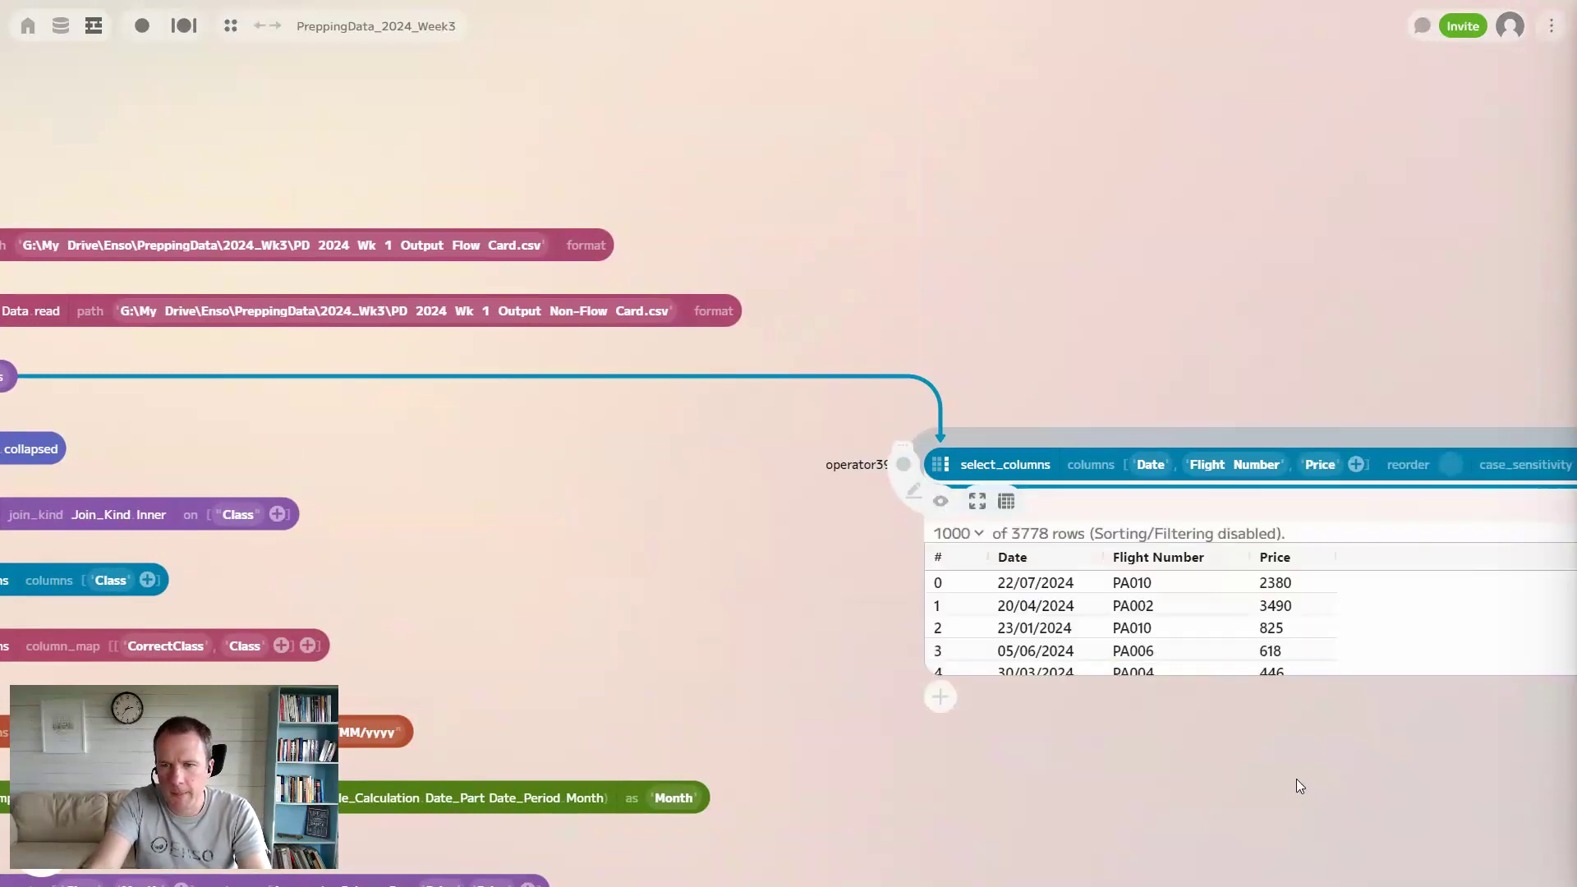
Step: Add a running component fed by select_columns
{"action": "left_click_drag", "start_coordinate": [1295, 779], "coordinate": [795, 465]}
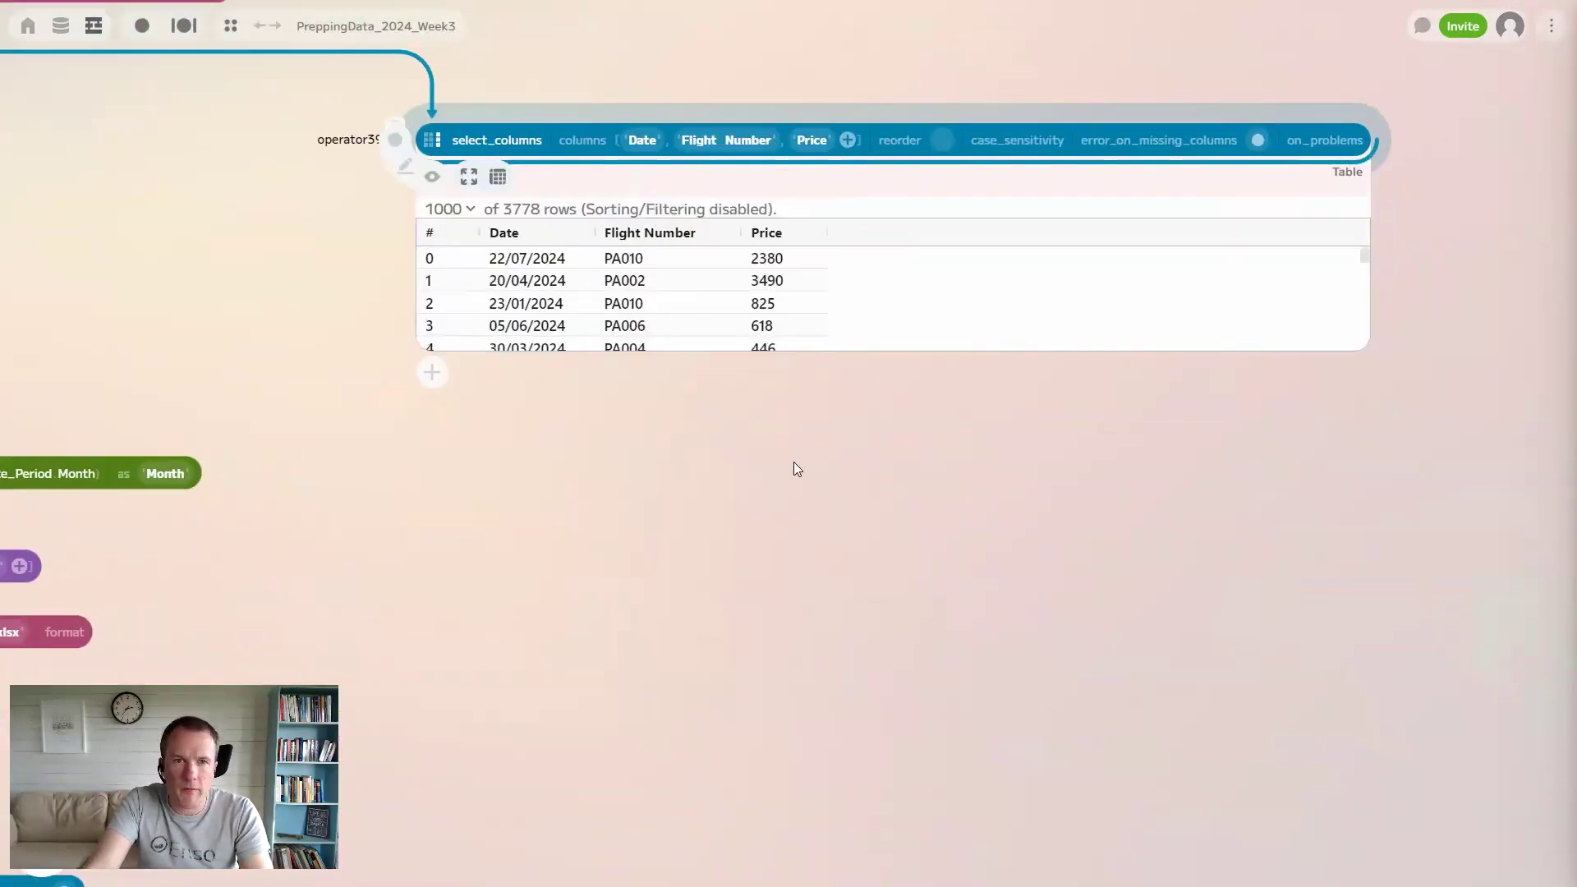
{"action": "left_click", "coordinate": [434, 374]}
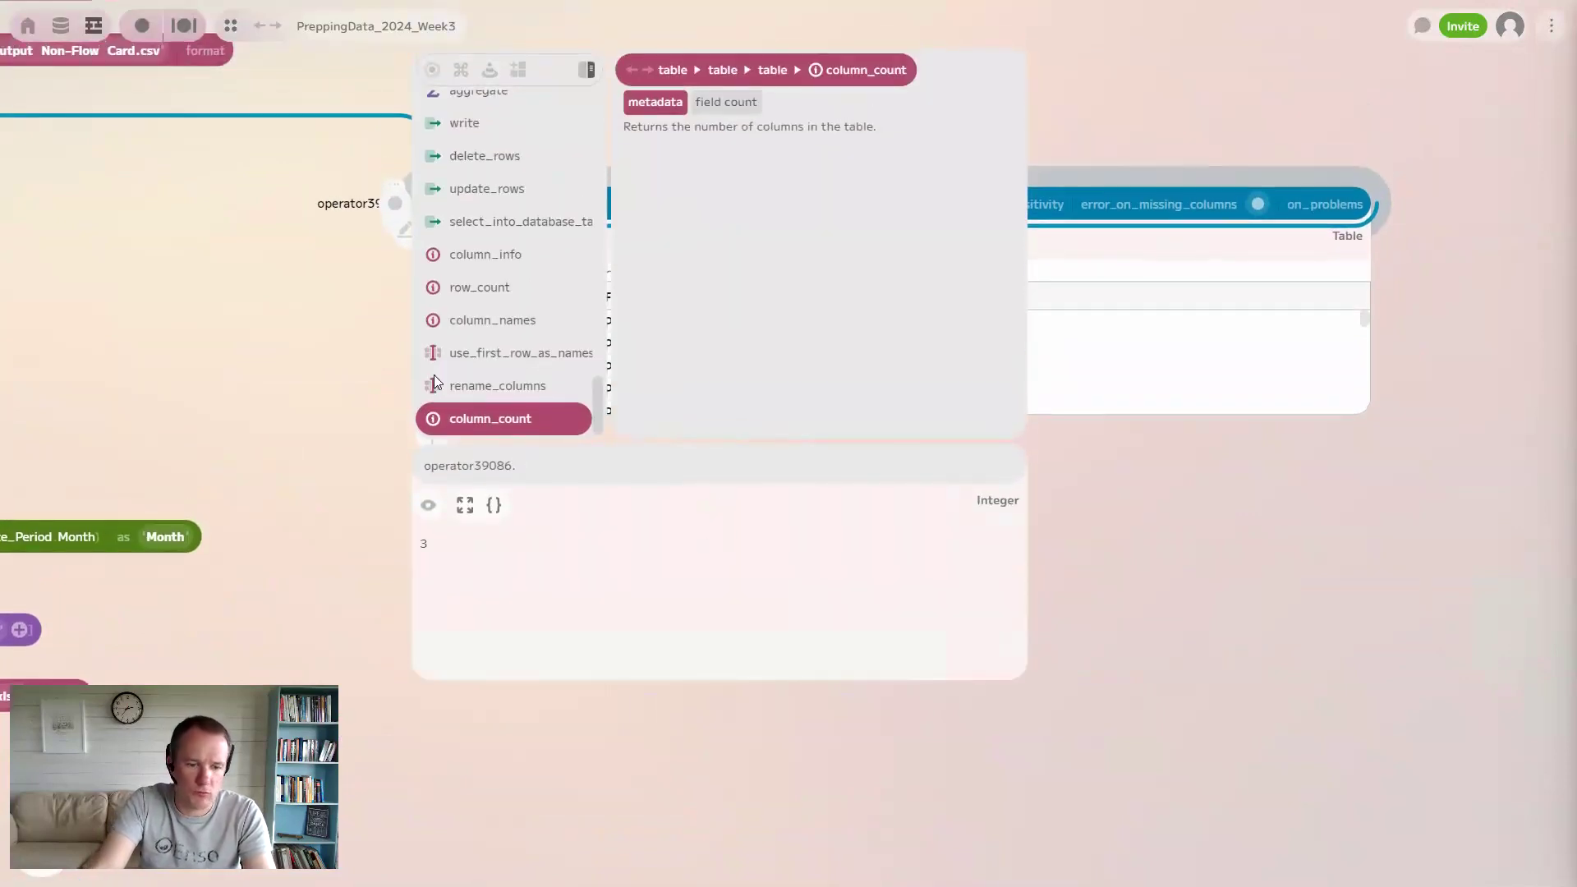
{"action": "type", "text": "ru"}
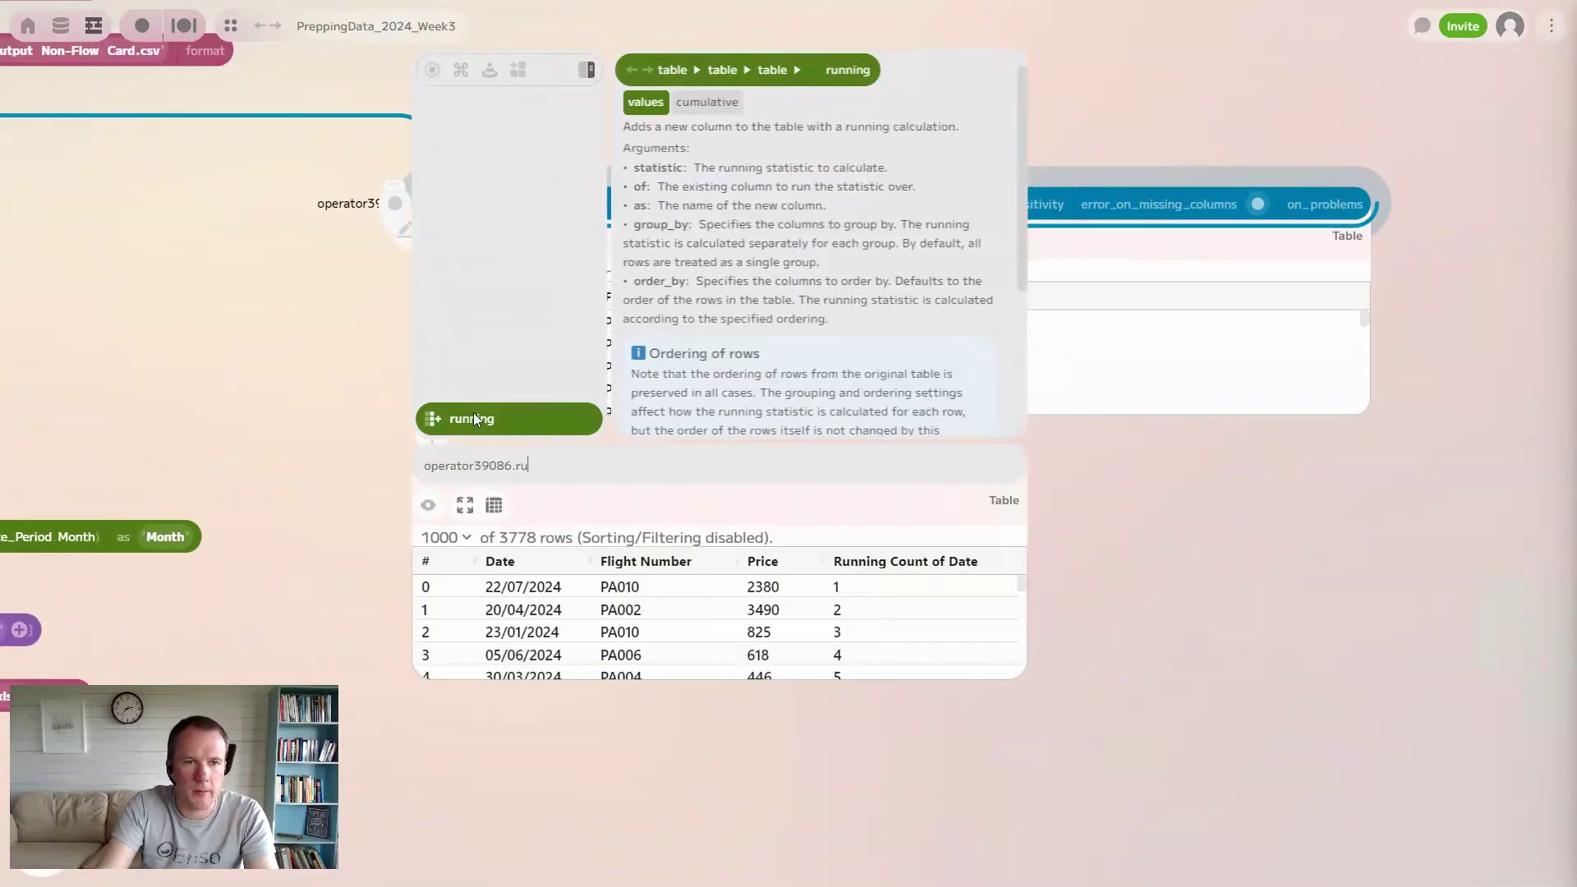
{"action": "left_click", "coordinate": [477, 419]}
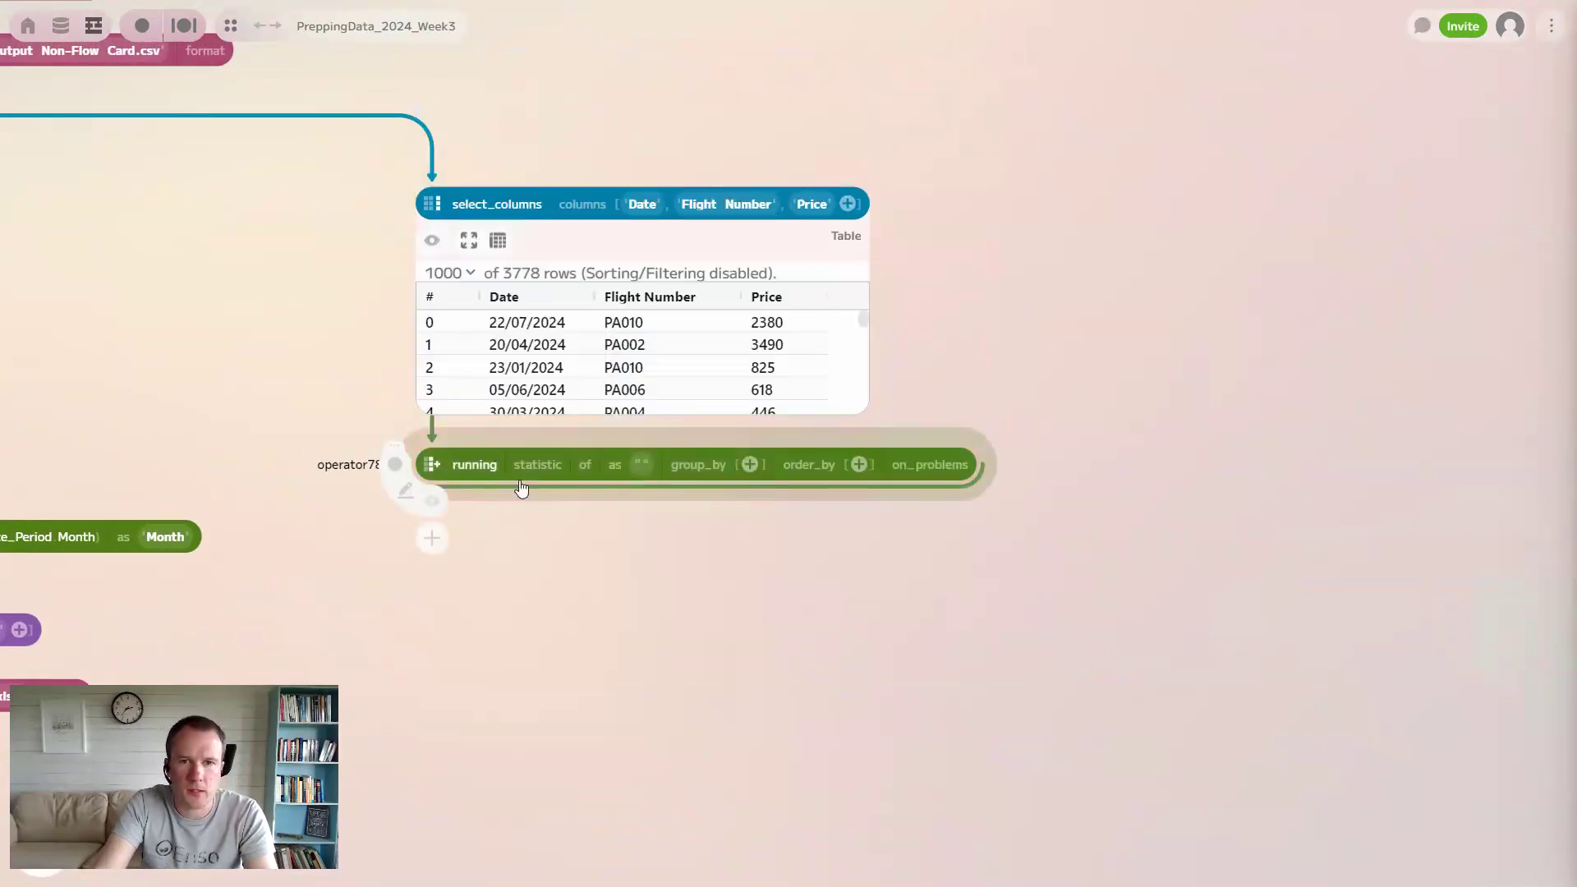
Step: Look through the available running statistics and set the running component to the Sum of Price
{"action": "left_click", "coordinate": [538, 466]}
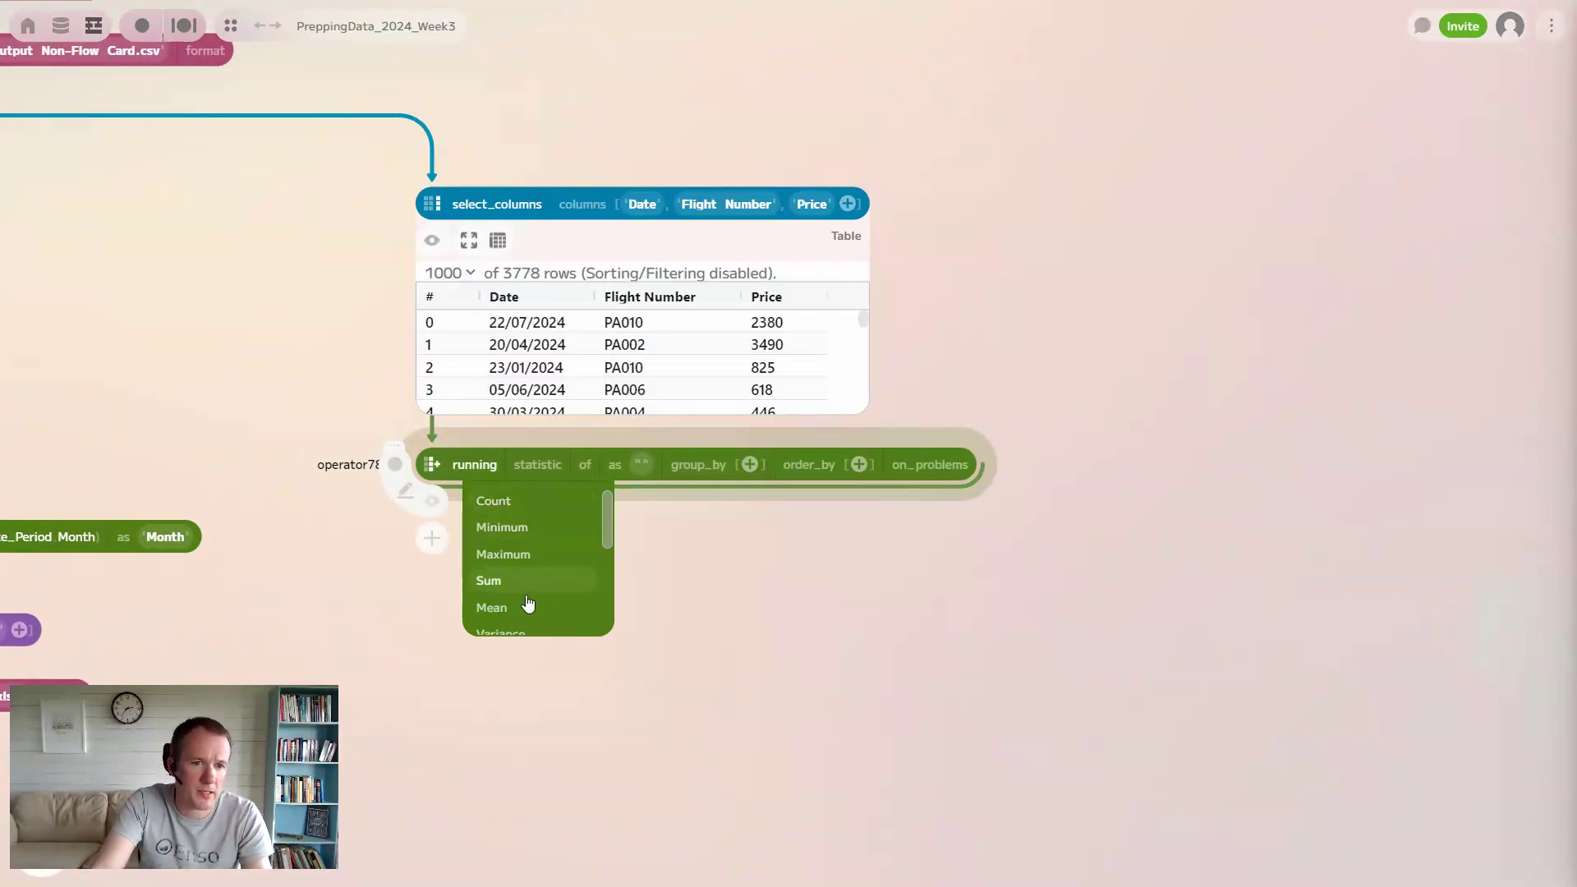
{"action": "scroll", "coordinate": [526, 589], "scroll_direction": "down", "scroll_amount": 2}
{"action": "scroll", "coordinate": [546, 583], "scroll_direction": "down", "scroll_amount": 2}
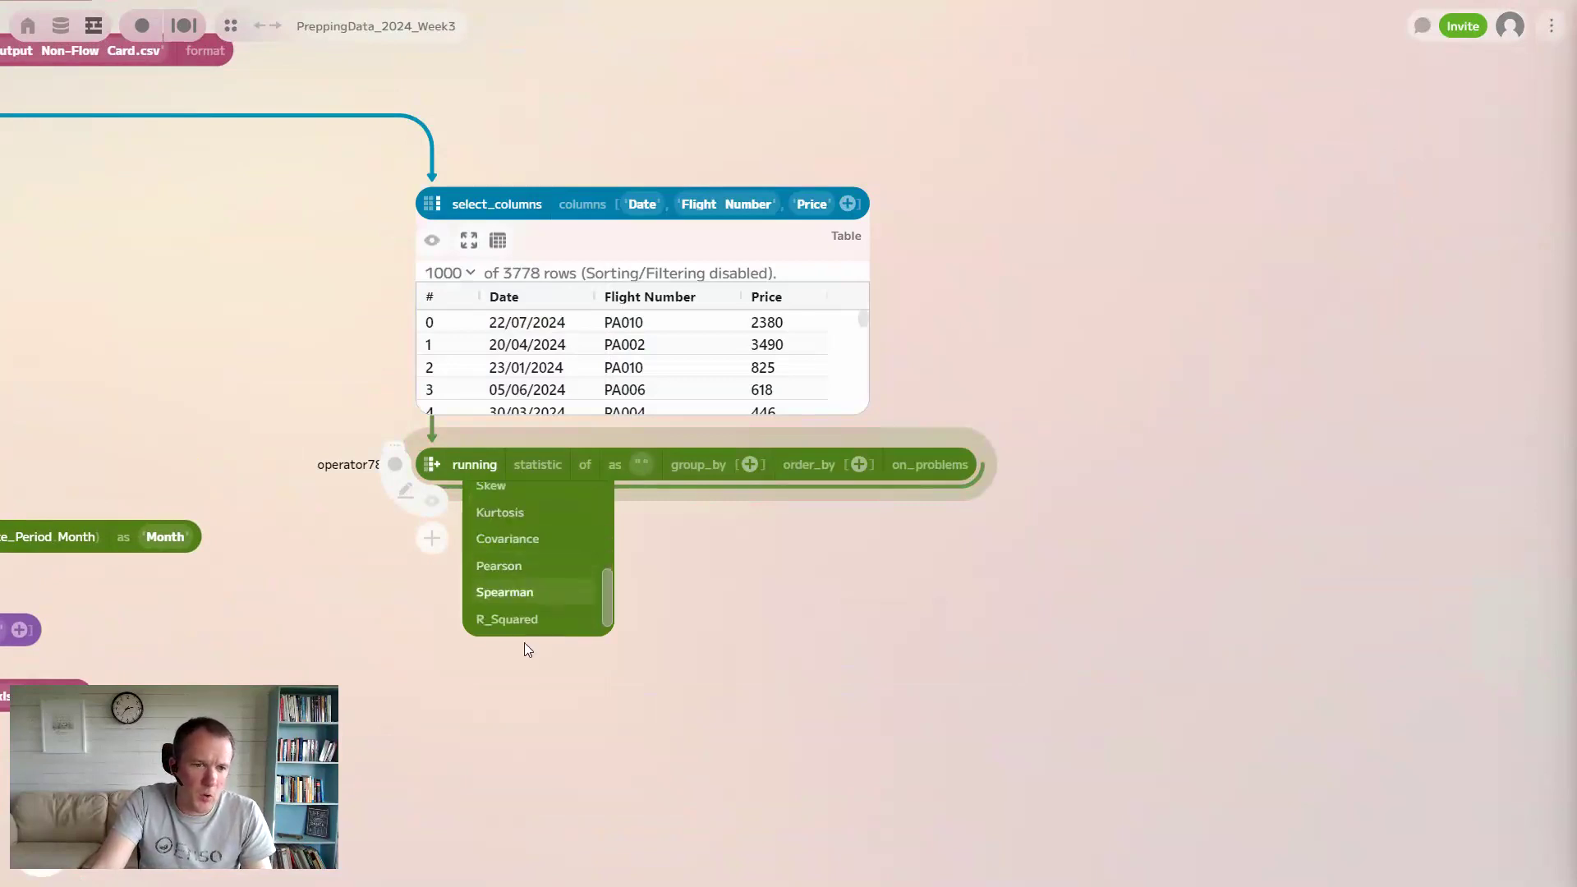
{"action": "scroll", "coordinate": [550, 559], "scroll_direction": "up", "scroll_amount": 2}
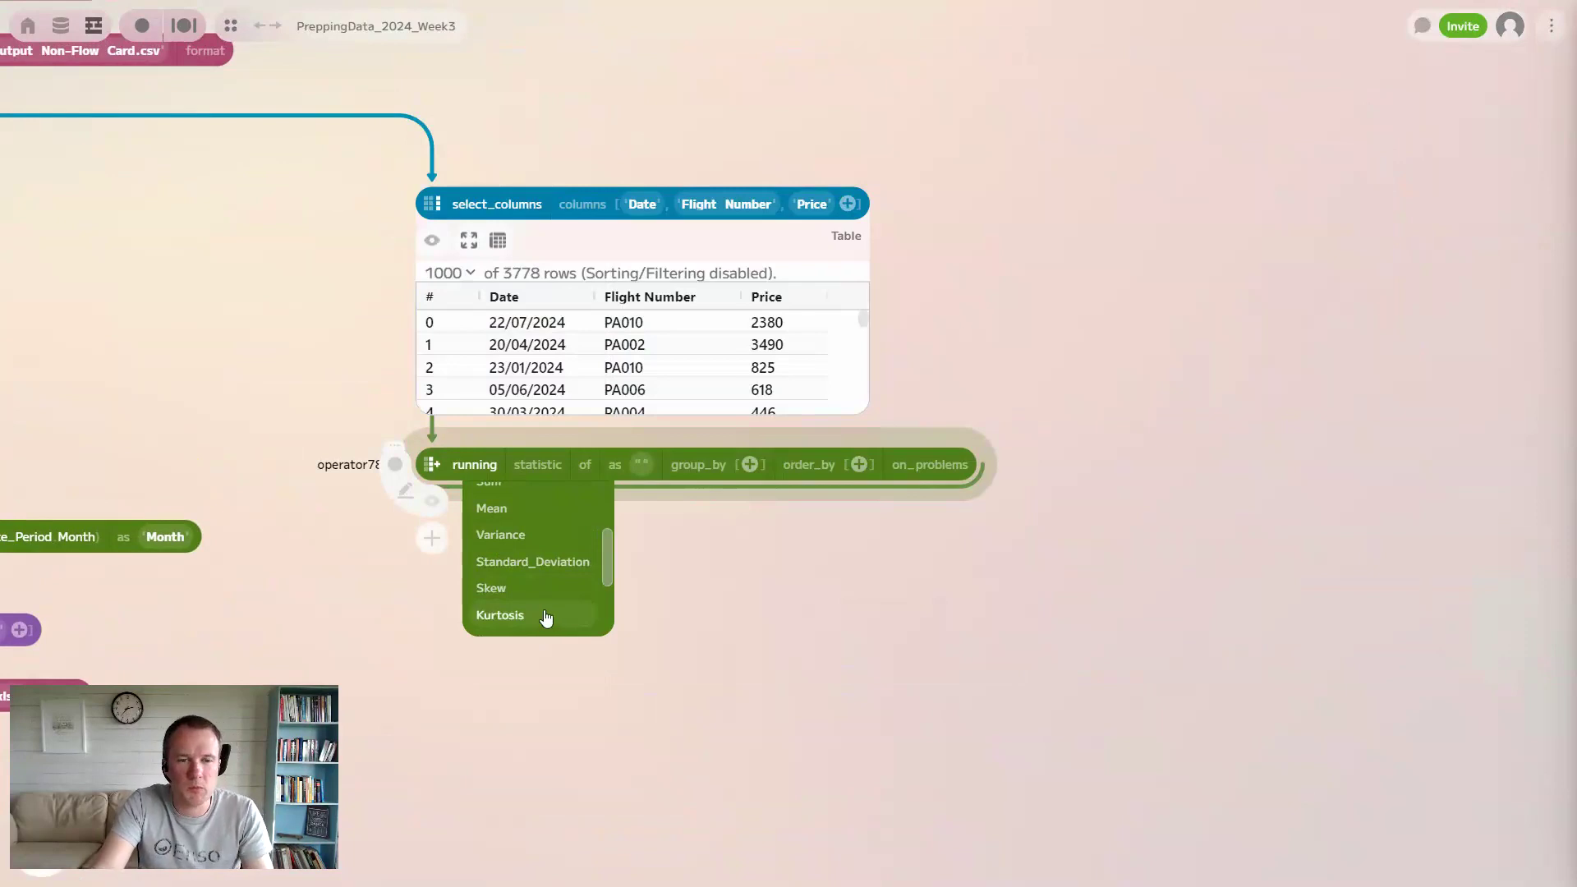
{"action": "scroll", "coordinate": [564, 607], "scroll_direction": "up", "scroll_amount": 2}
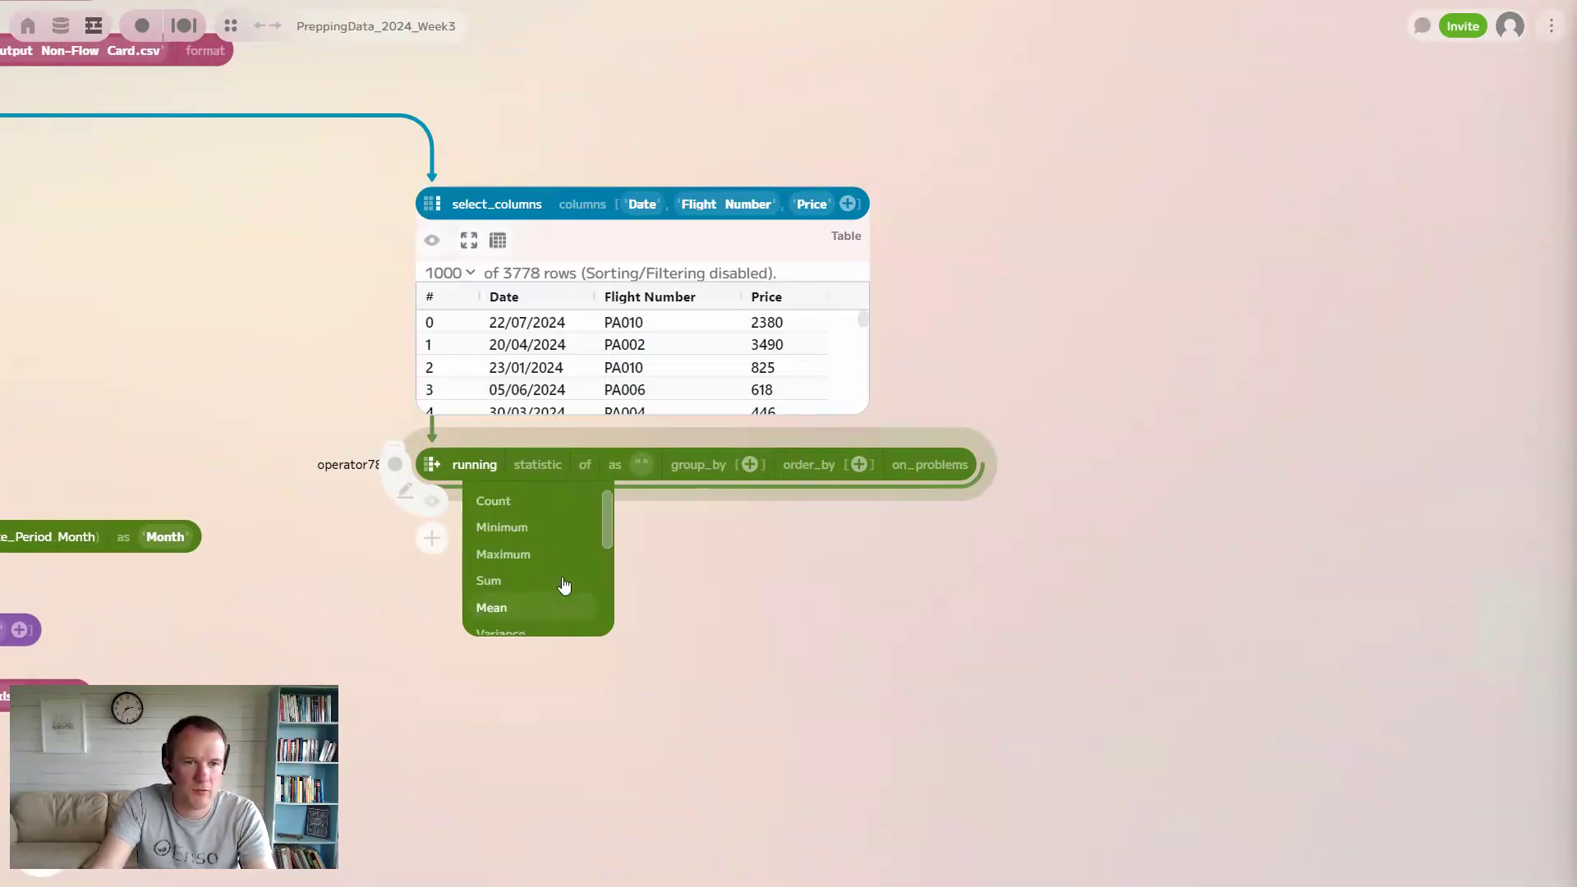
{"action": "left_click", "coordinate": [516, 583]}
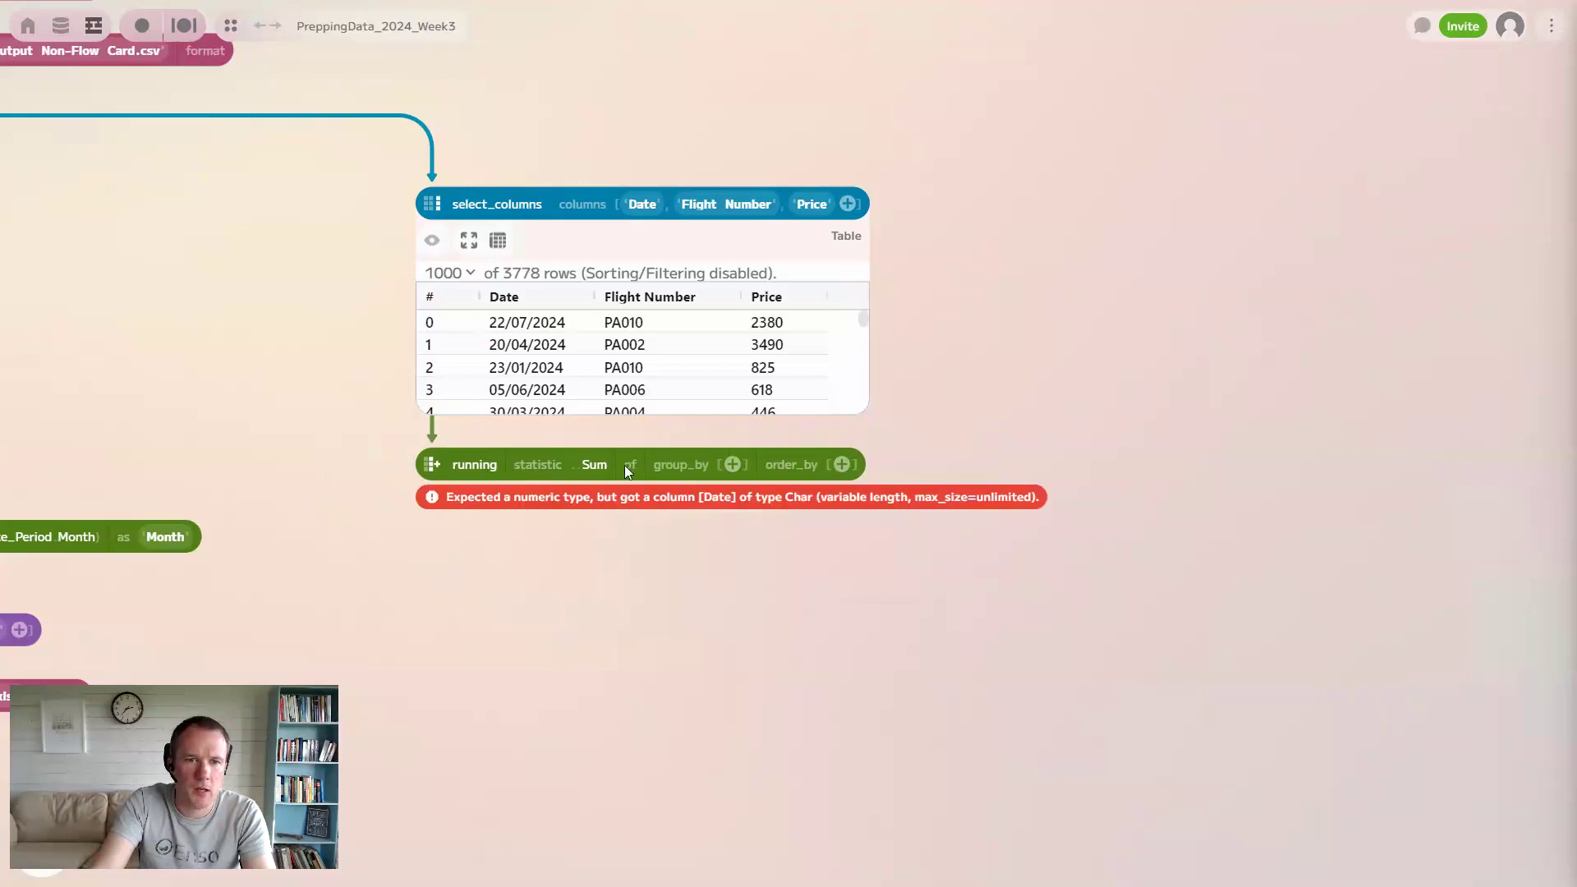
{"action": "left_click", "coordinate": [634, 470]}
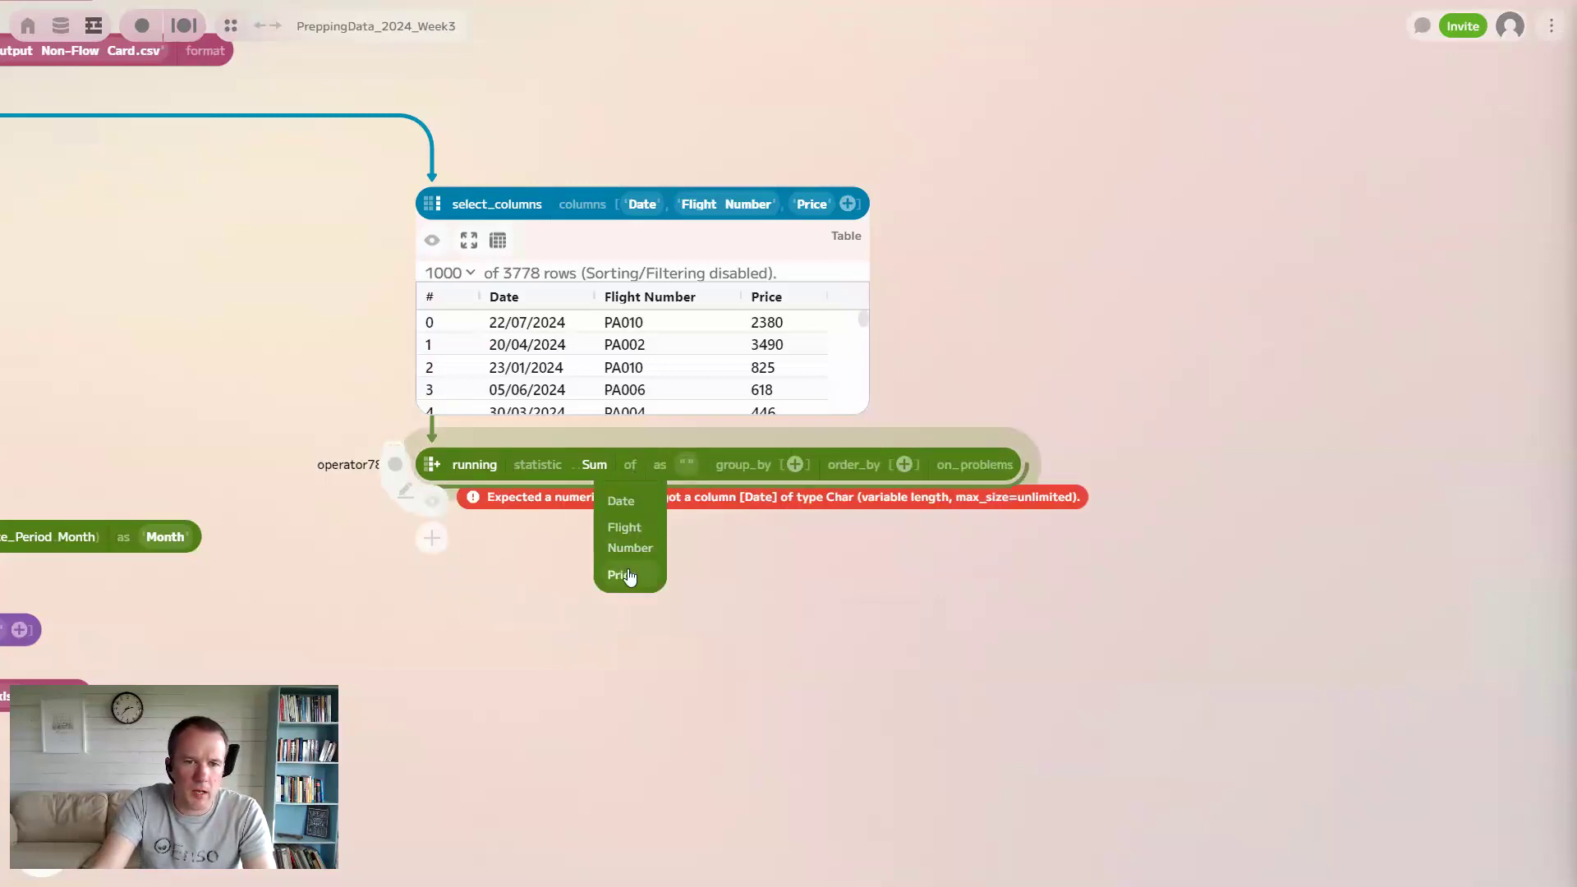
{"action": "left_click", "coordinate": [629, 574]}
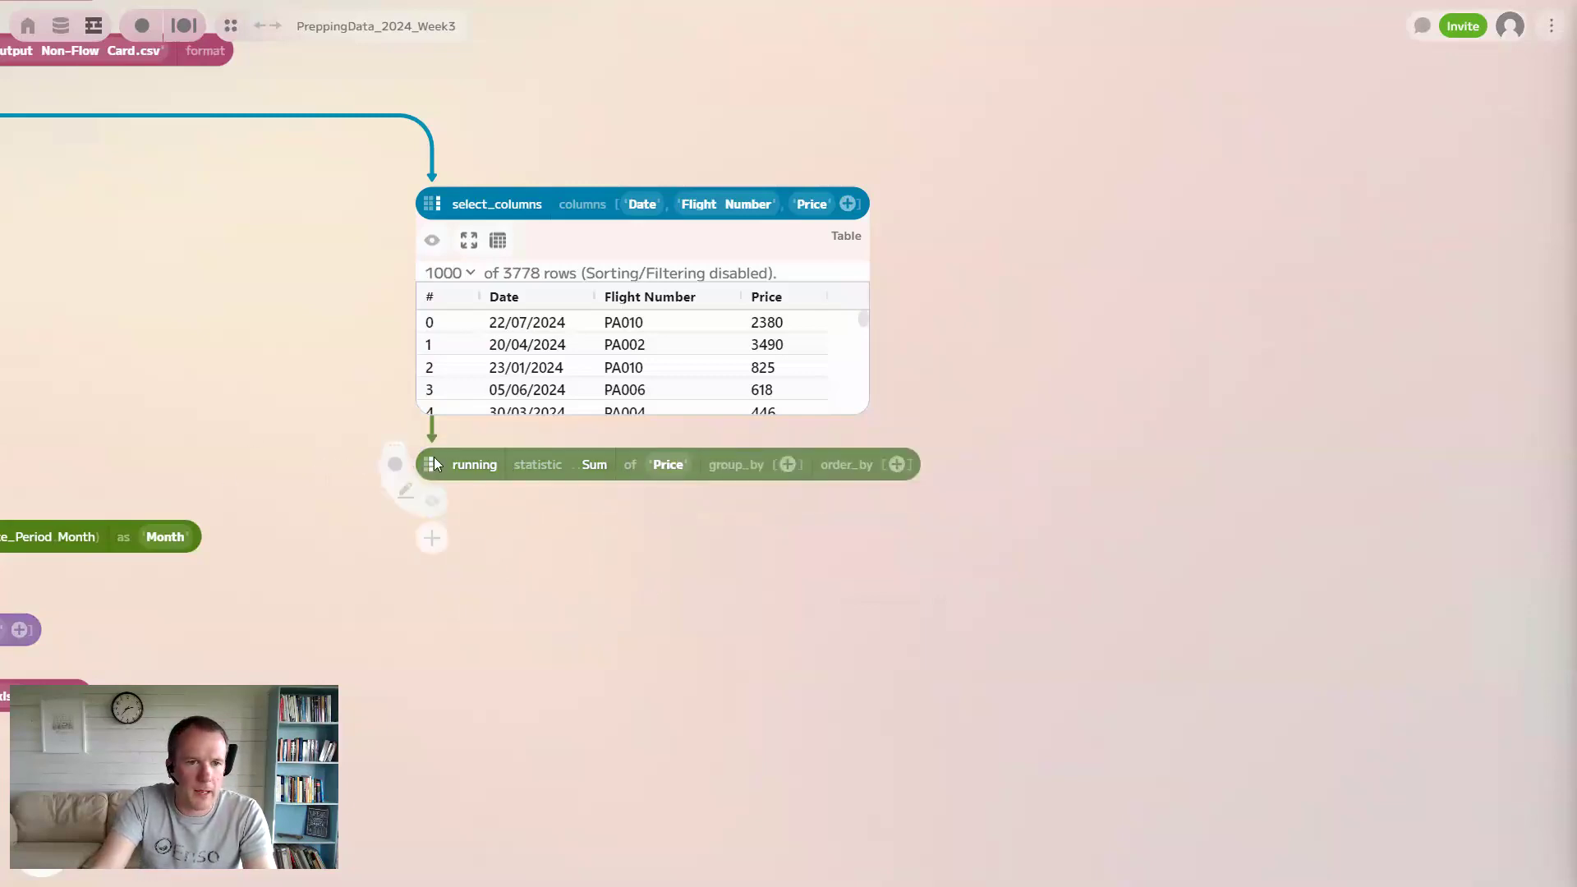
Step: Show the running component's table preview with more rows and change its statistic to Minimum
{"action": "left_click", "coordinate": [432, 502]}
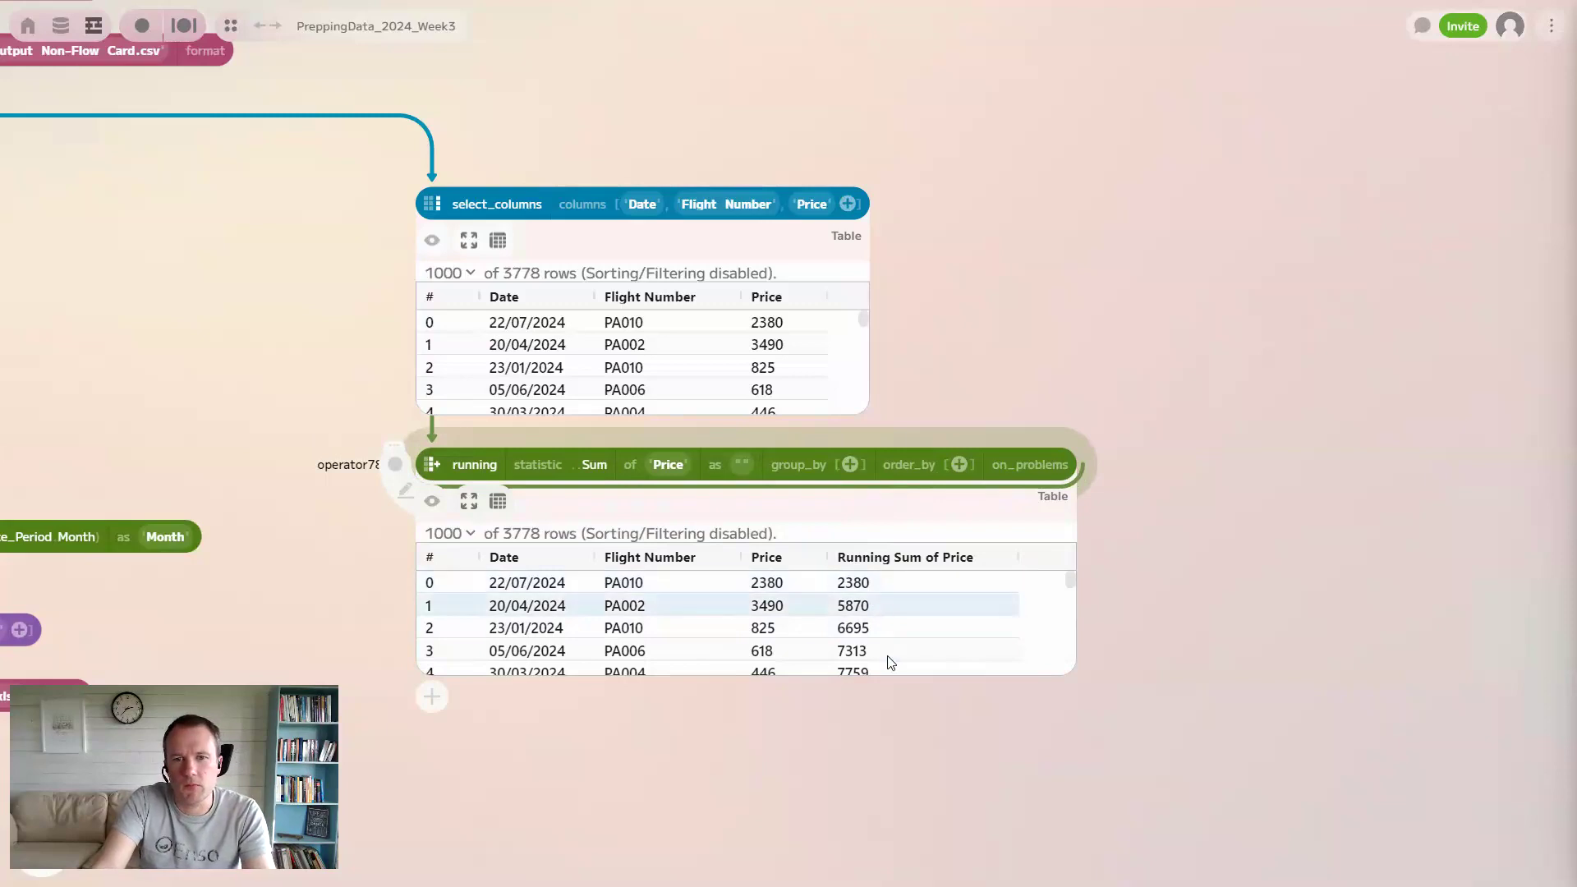
{"action": "left_click_drag", "start_coordinate": [1033, 675], "coordinate": [1052, 778]}
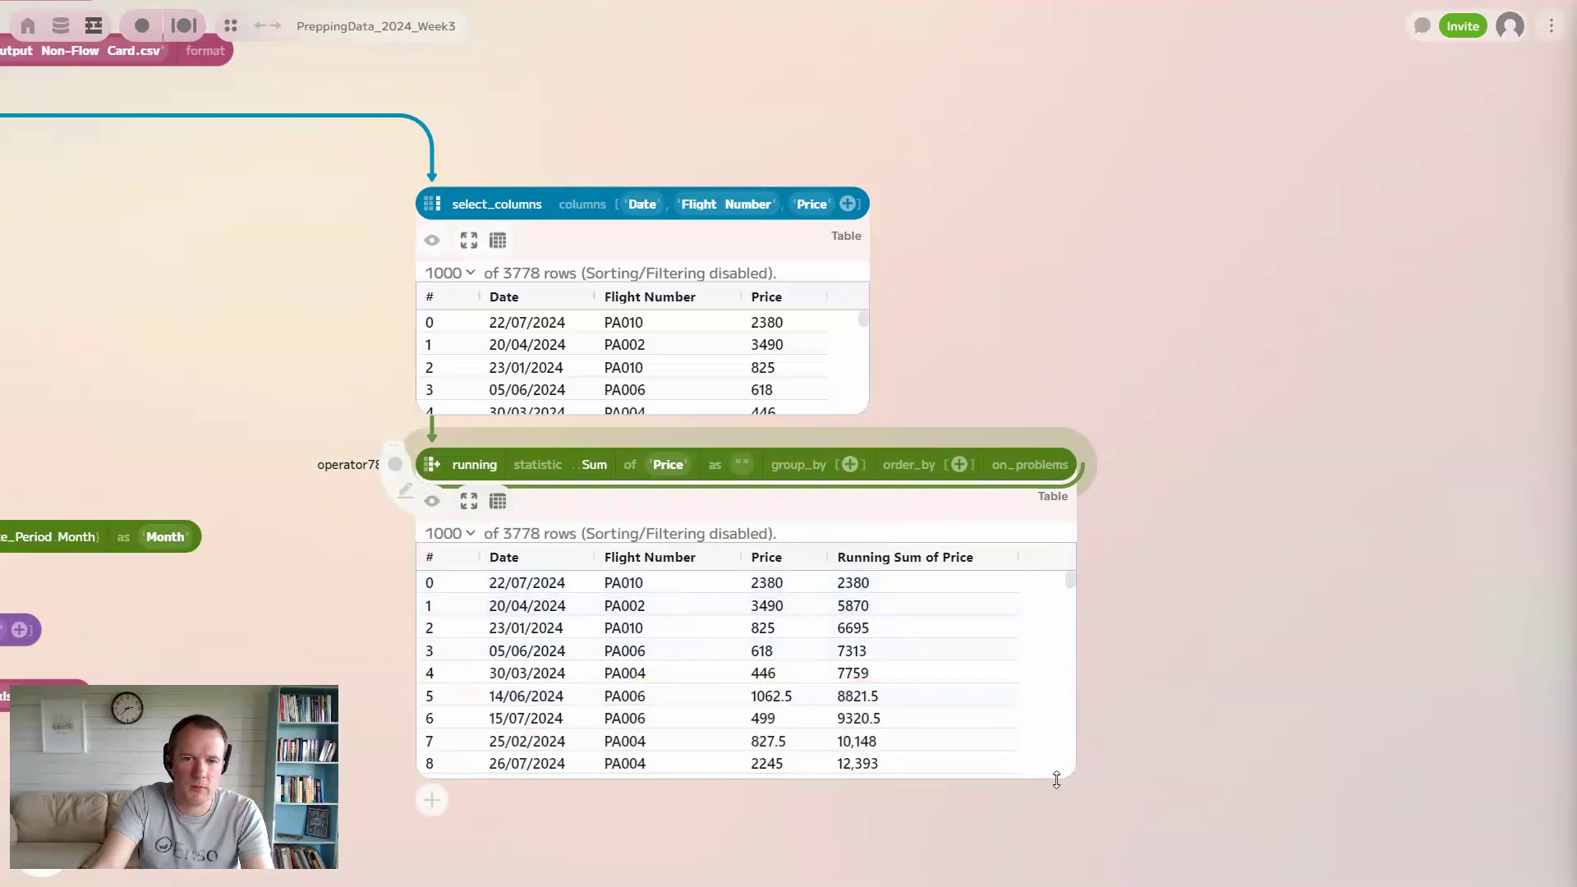
{"action": "left_click", "coordinate": [586, 466]}
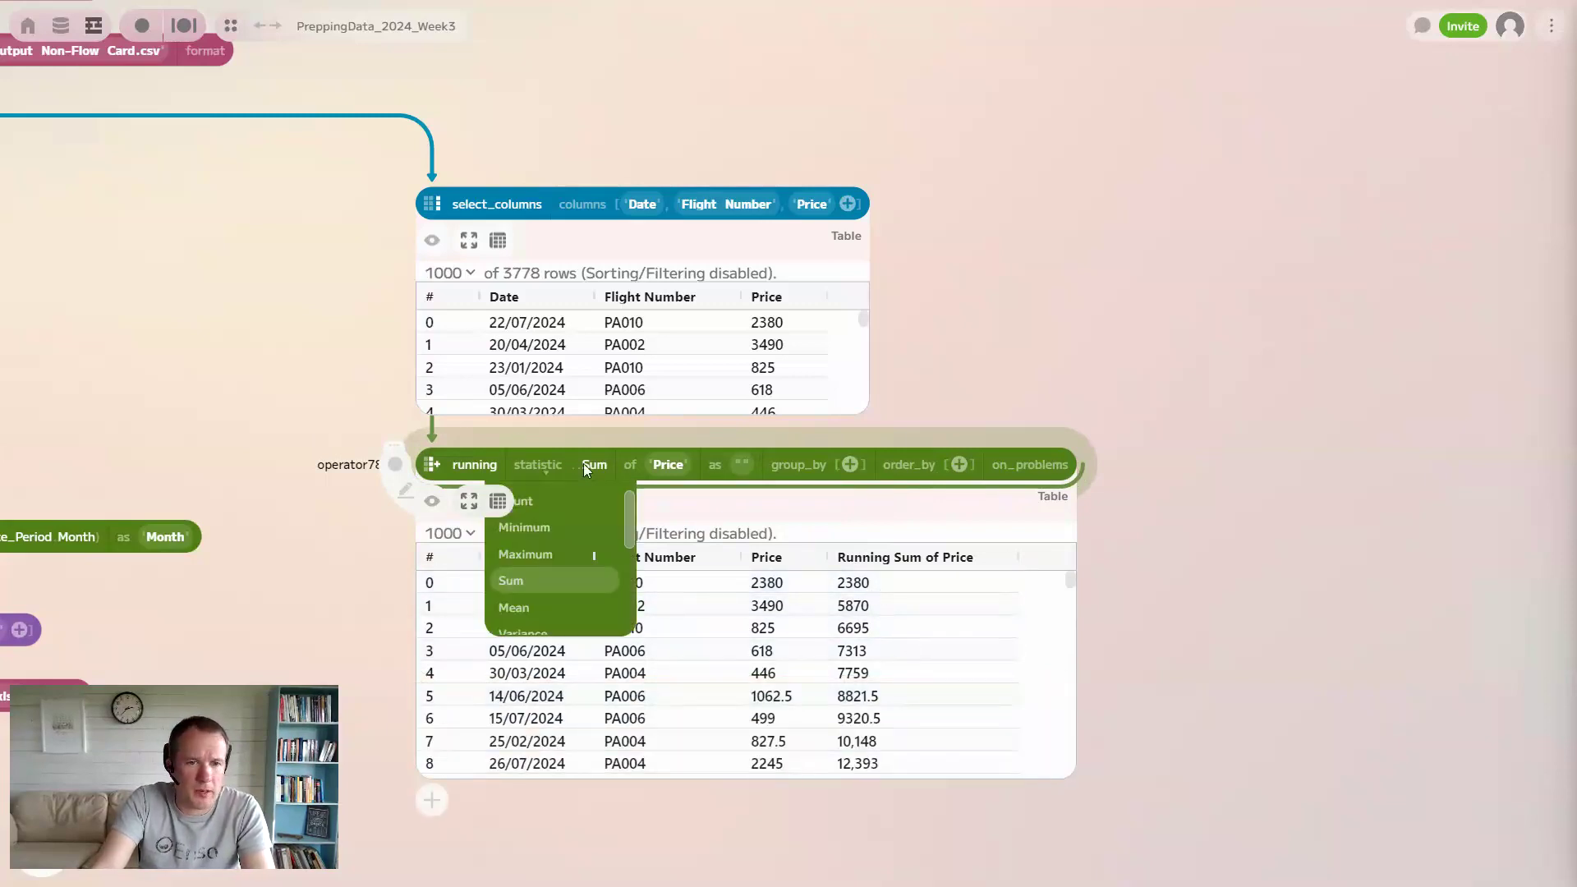
{"action": "left_click", "coordinate": [551, 538]}
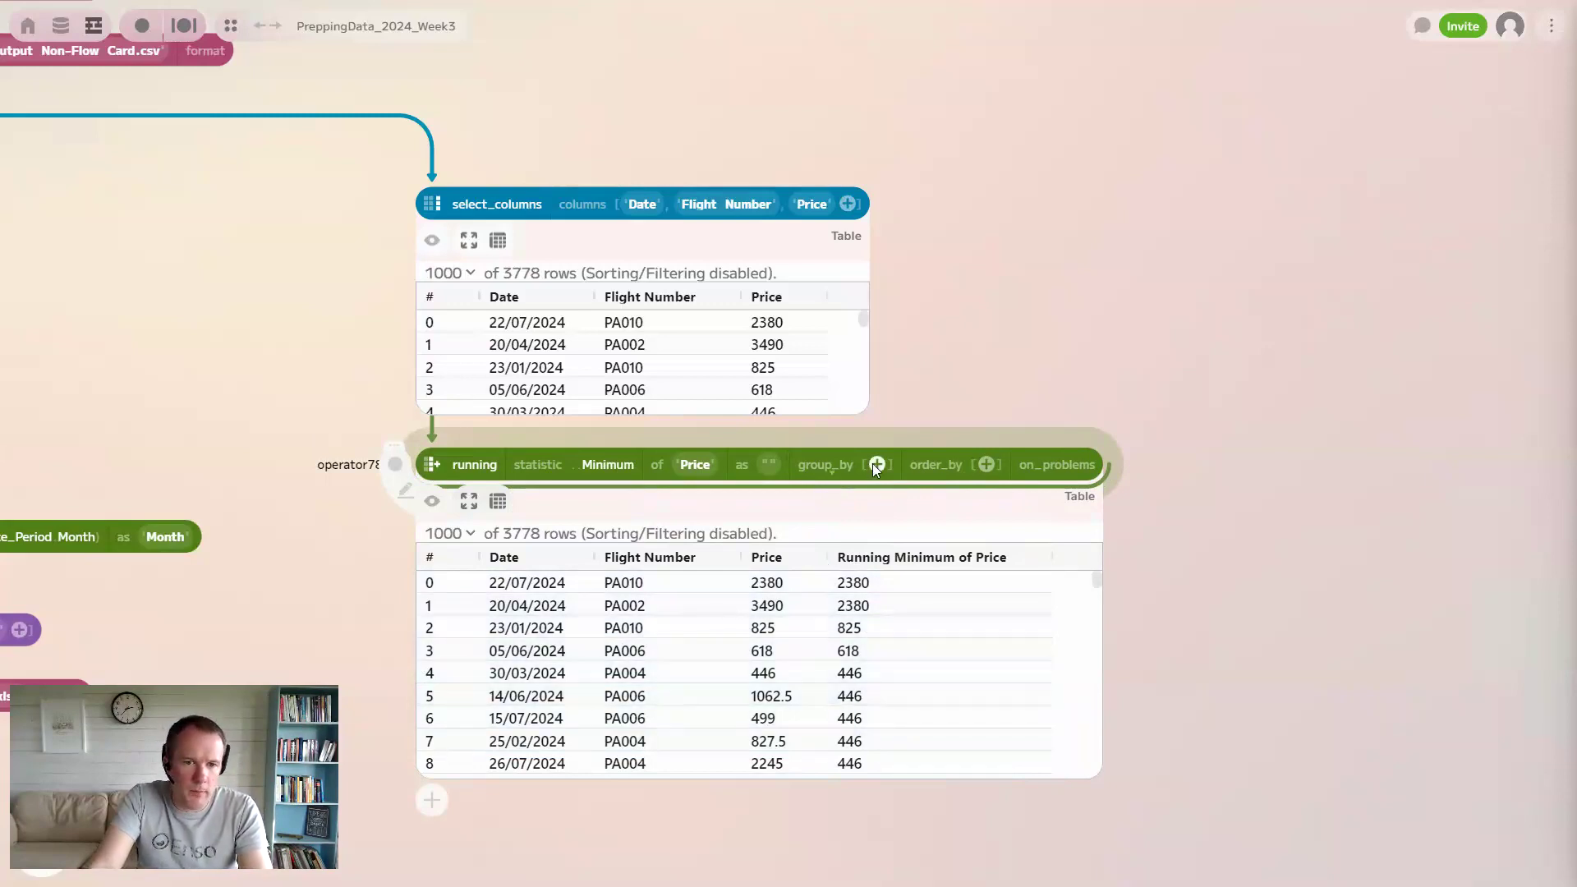
Step: Try grouping the running minimum by Flight Number, and remove that grouping again
{"action": "left_click", "coordinate": [839, 465]}
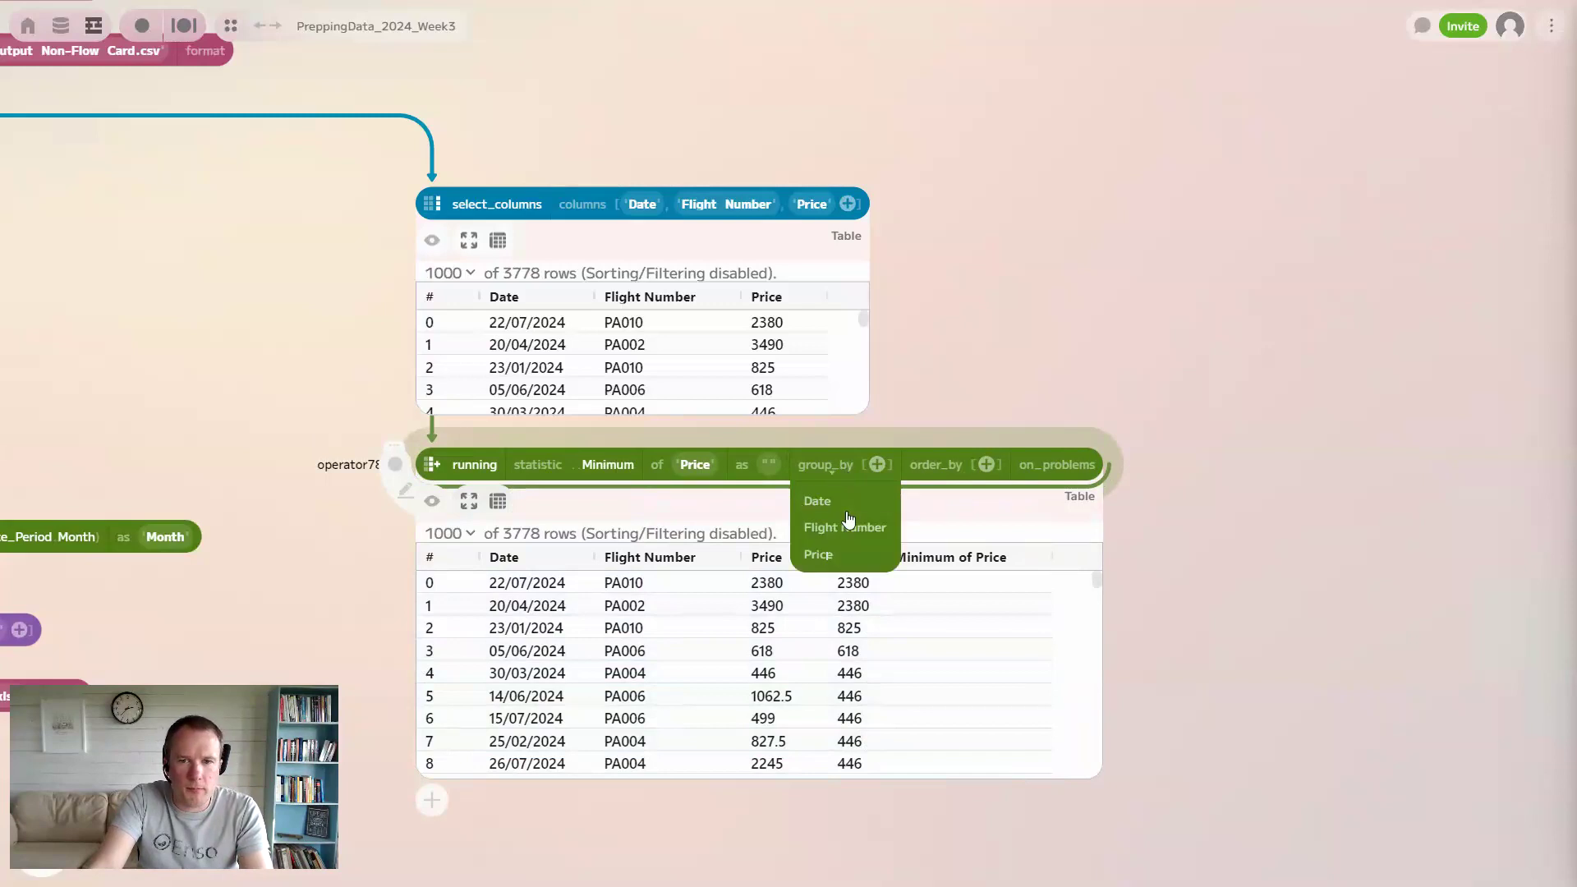
{"action": "left_click", "coordinate": [848, 528]}
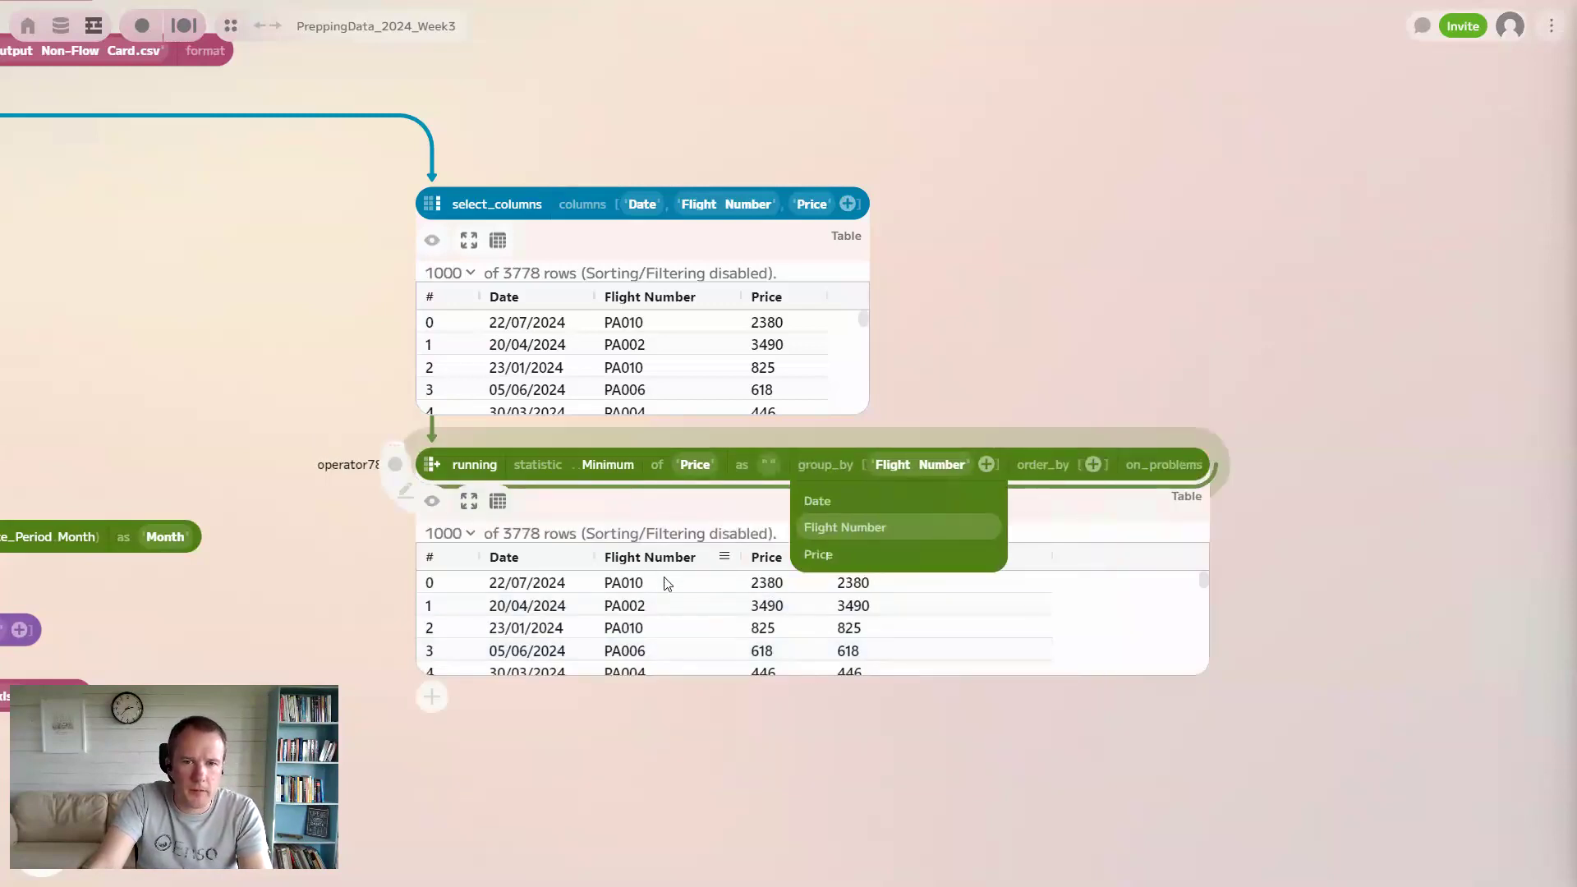
{"action": "left_click", "coordinate": [1100, 594]}
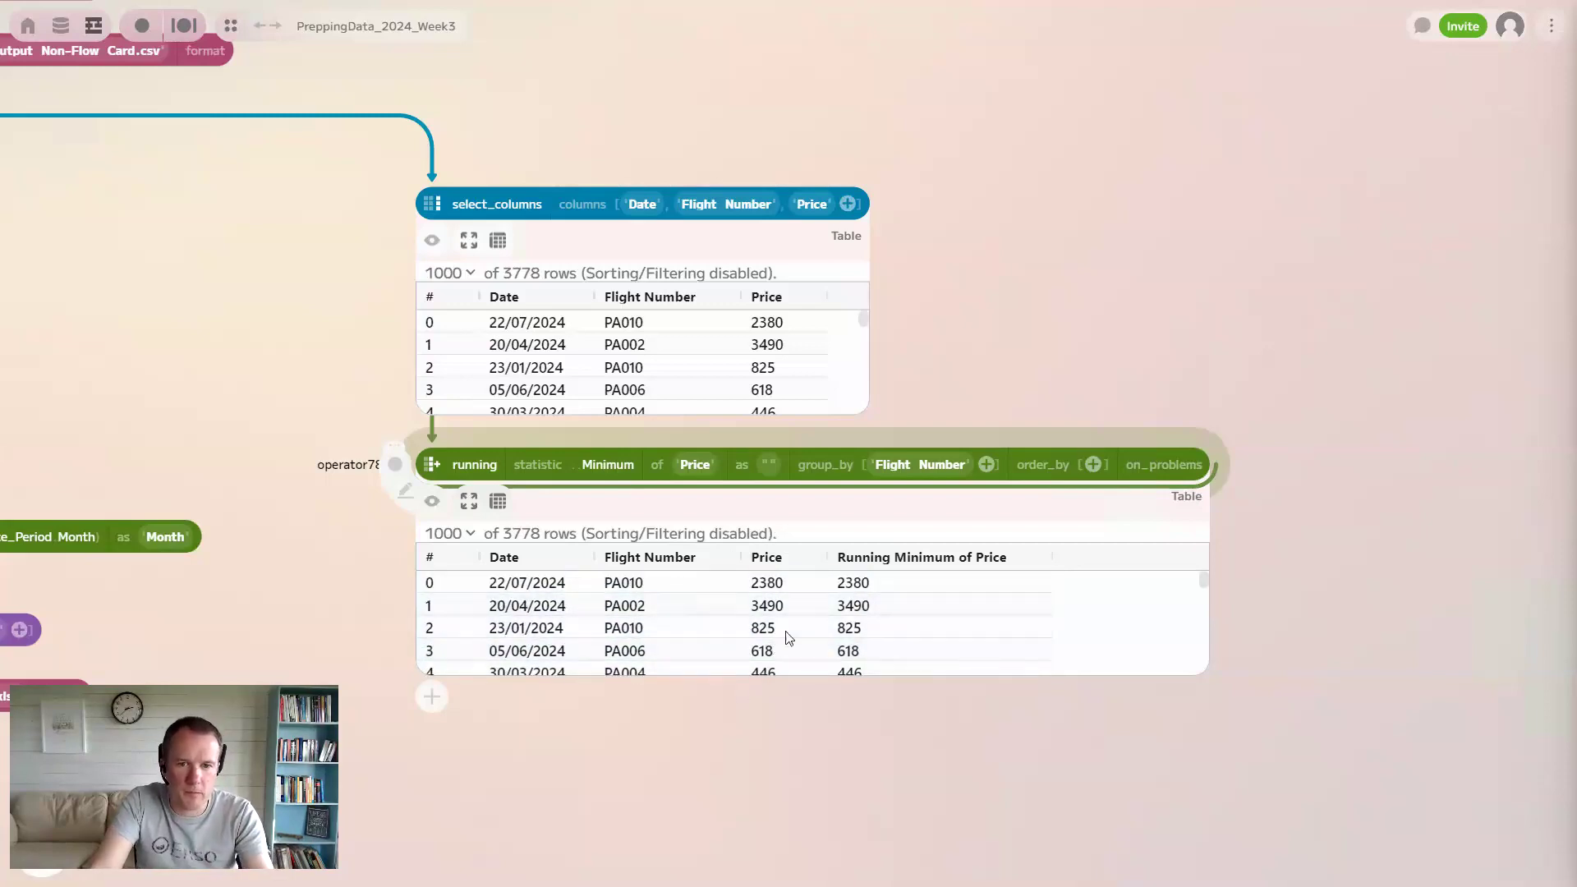
{"action": "left_click_drag", "start_coordinate": [861, 466], "coordinate": [974, 382]}
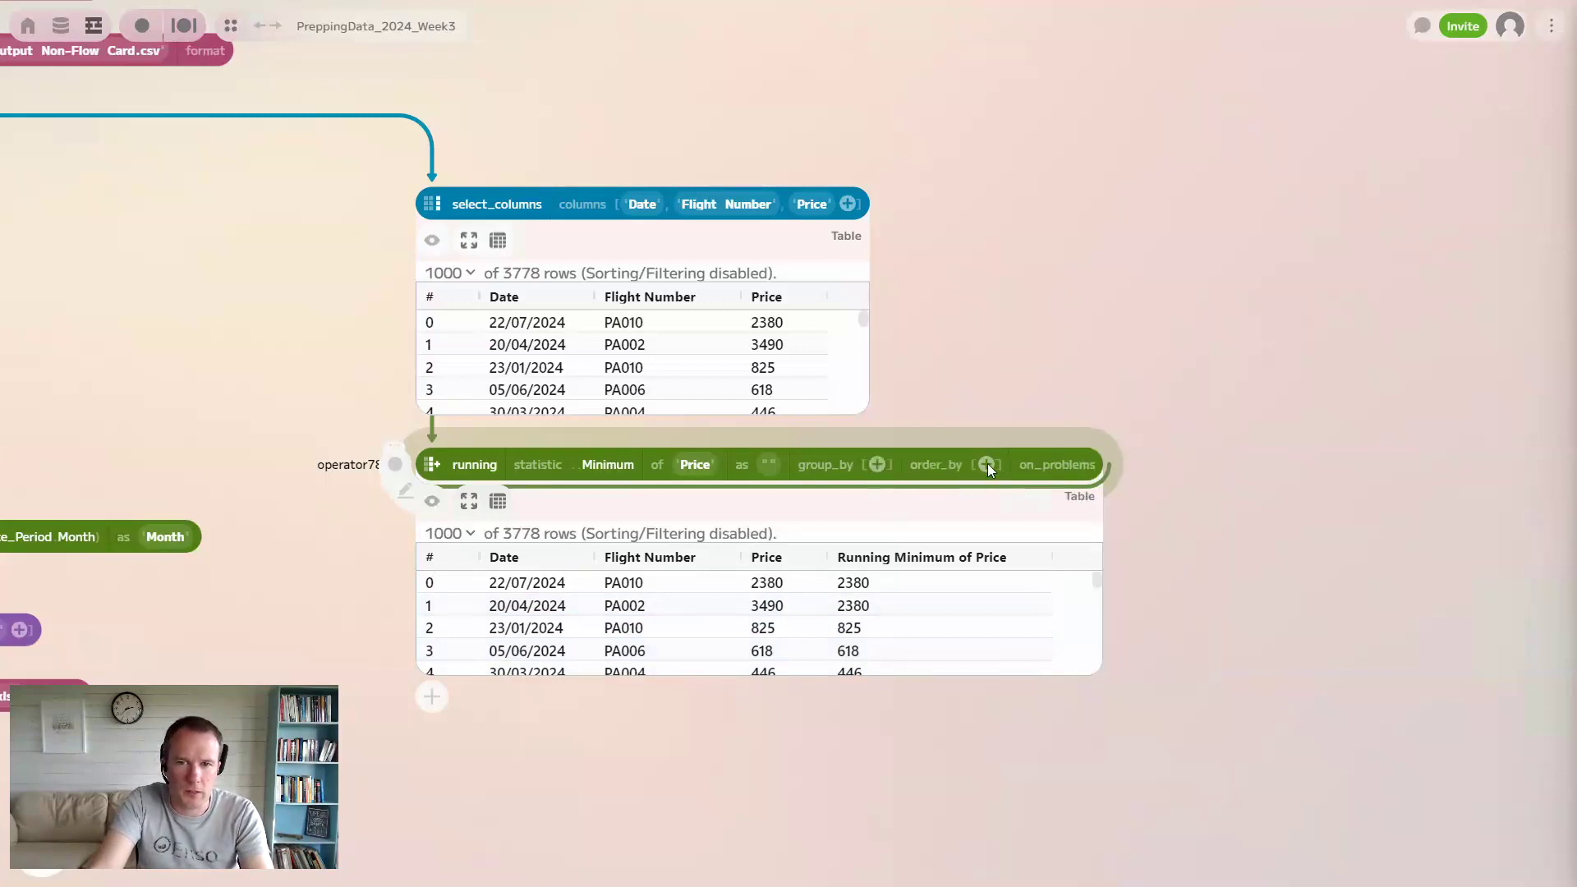
Step: Order the running minimum of Price by the Date column
{"action": "left_click", "coordinate": [987, 463]}
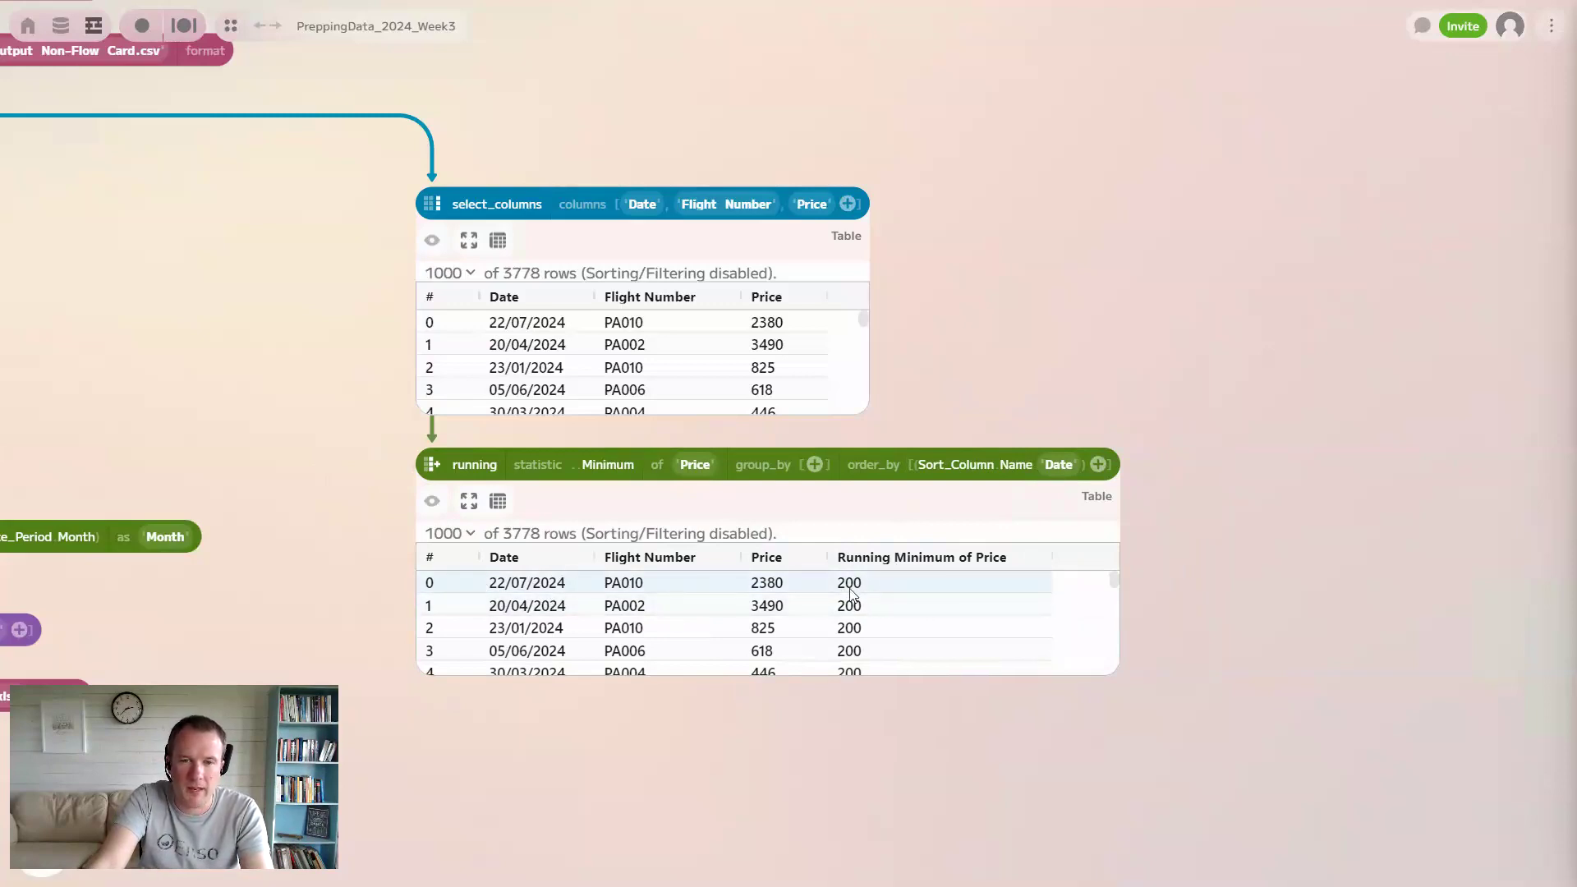
Step: Show all 3778 rows in the running component's table preview, enlarge the preview downwards, and sort it ascending by Date
{"action": "left_click", "coordinate": [470, 533]}
{"action": "left_click", "coordinate": [466, 600]}
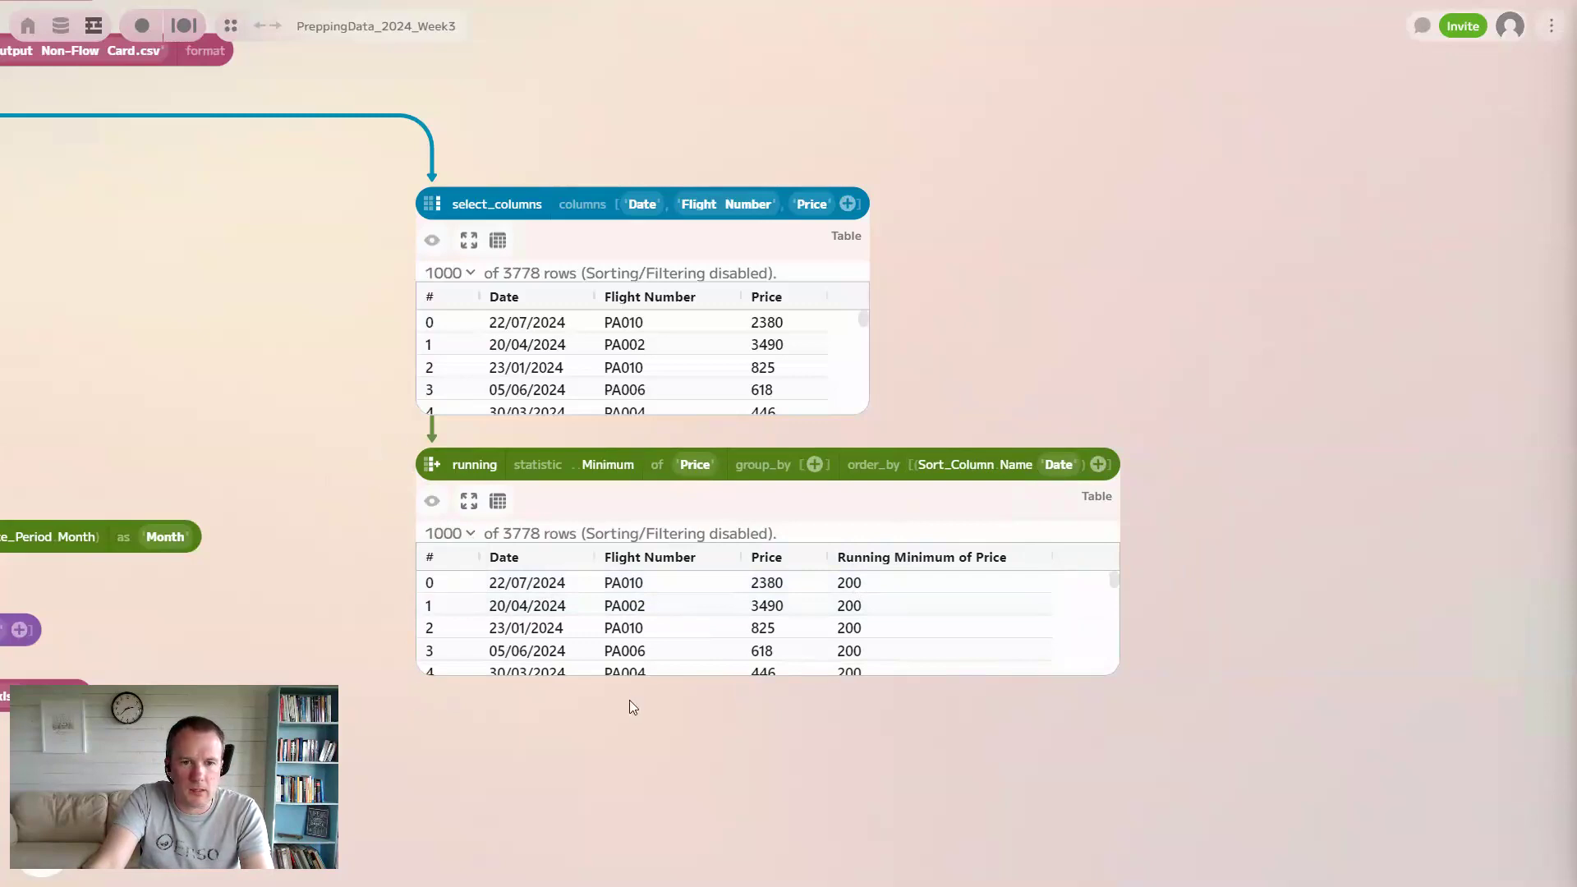
{"action": "left_click_drag", "start_coordinate": [618, 837], "coordinate": [617, 842]}
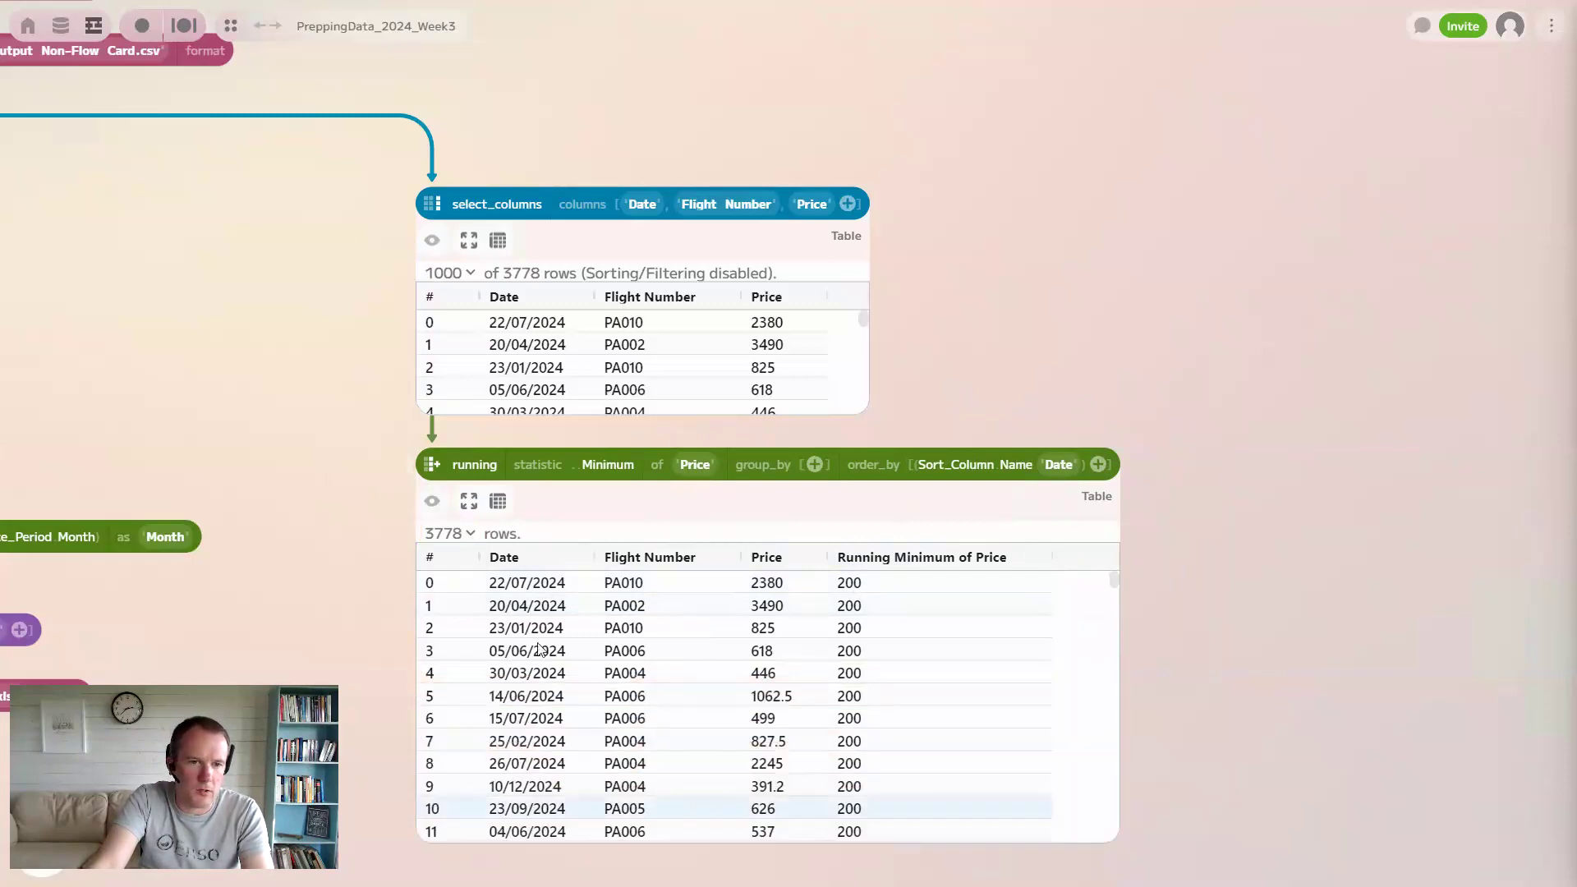
{"action": "left_click", "coordinate": [510, 556]}
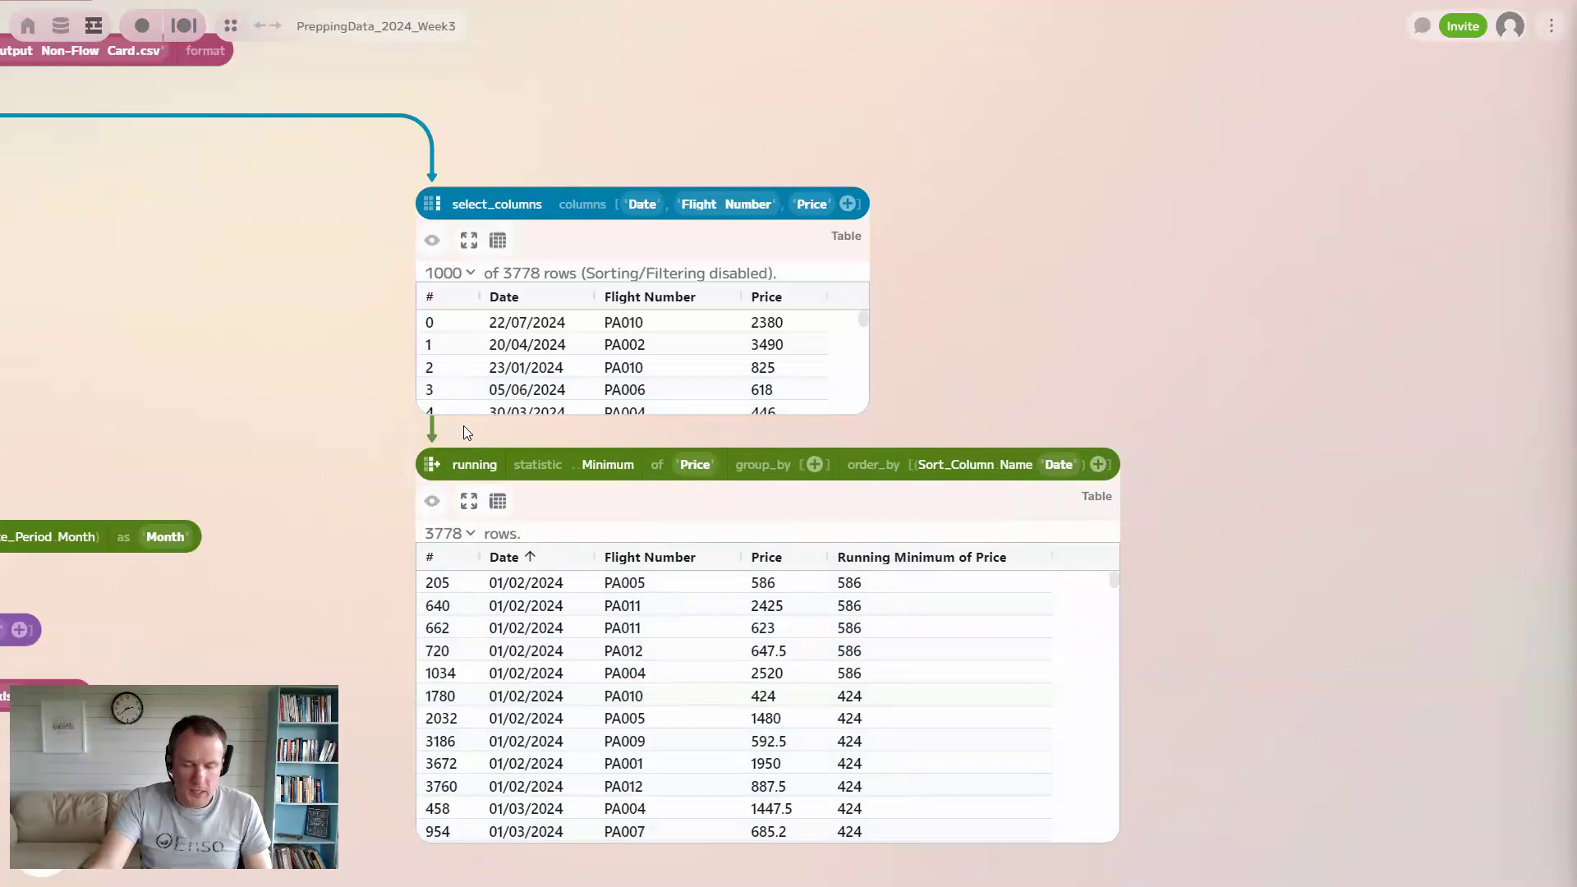
Step: Open the Cloud Drive and start a new Data Link of type Snowflake Database Connection
{"action": "left_click", "coordinate": [62, 25]}
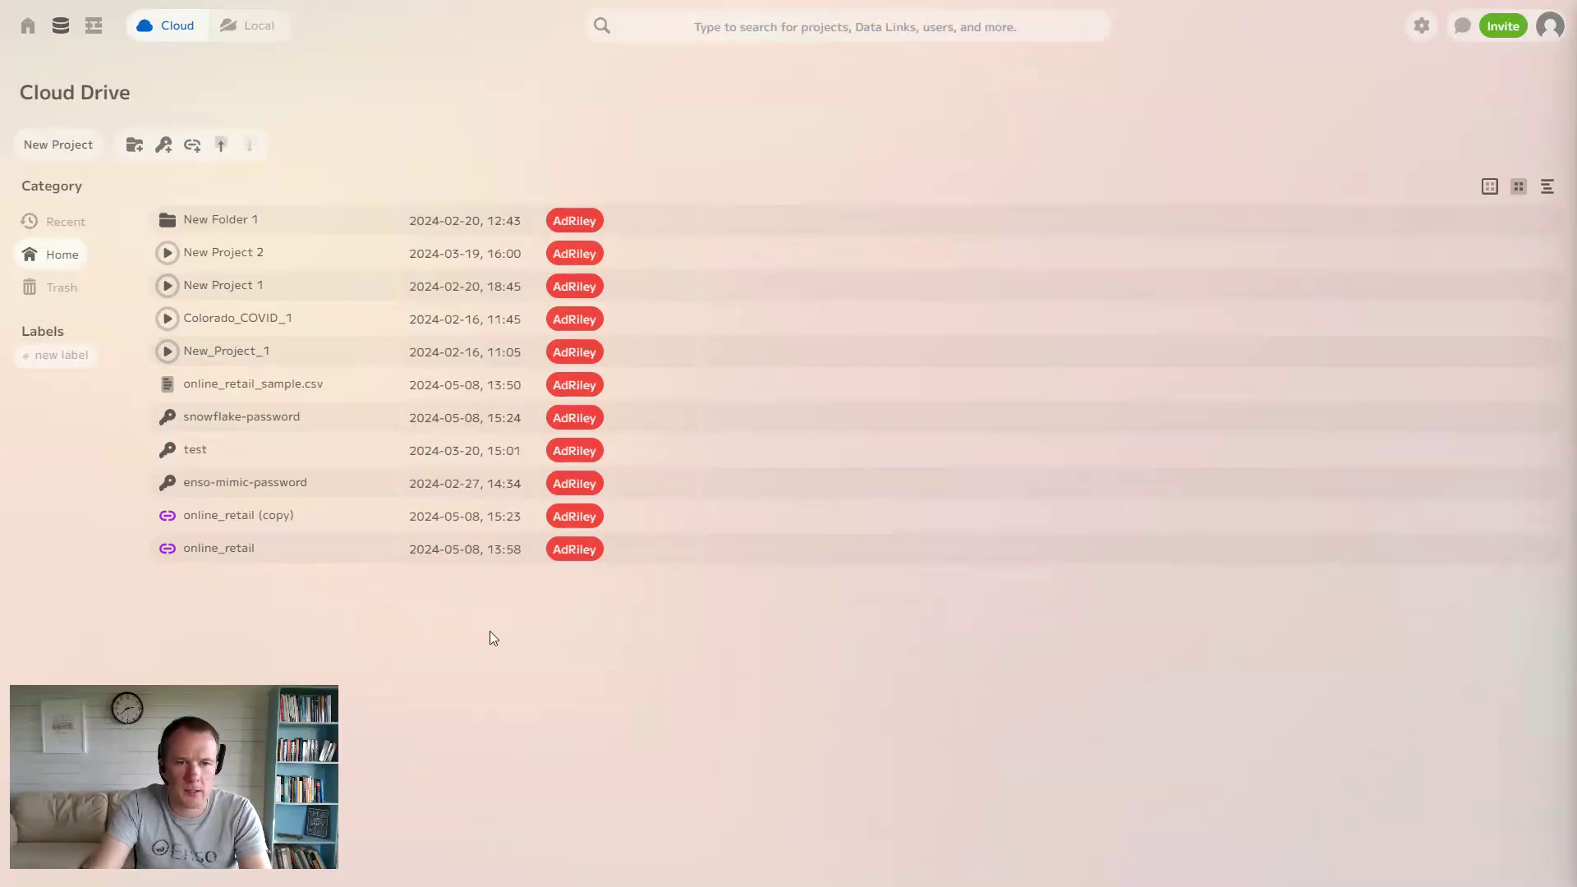
{"action": "left_click", "coordinate": [194, 147]}
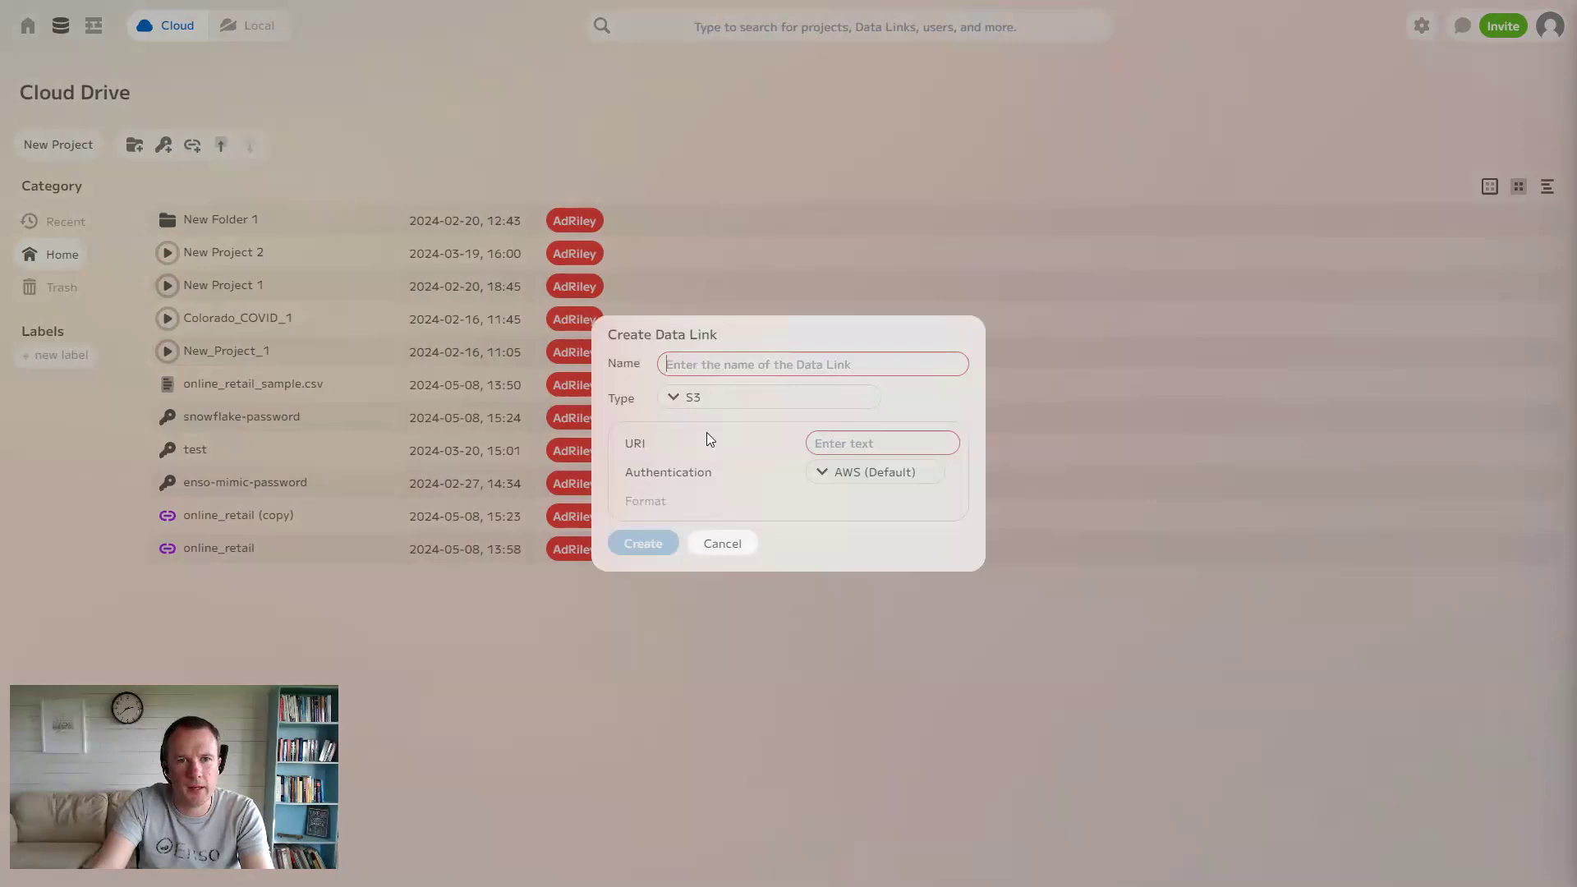
{"action": "left_click", "coordinate": [684, 397]}
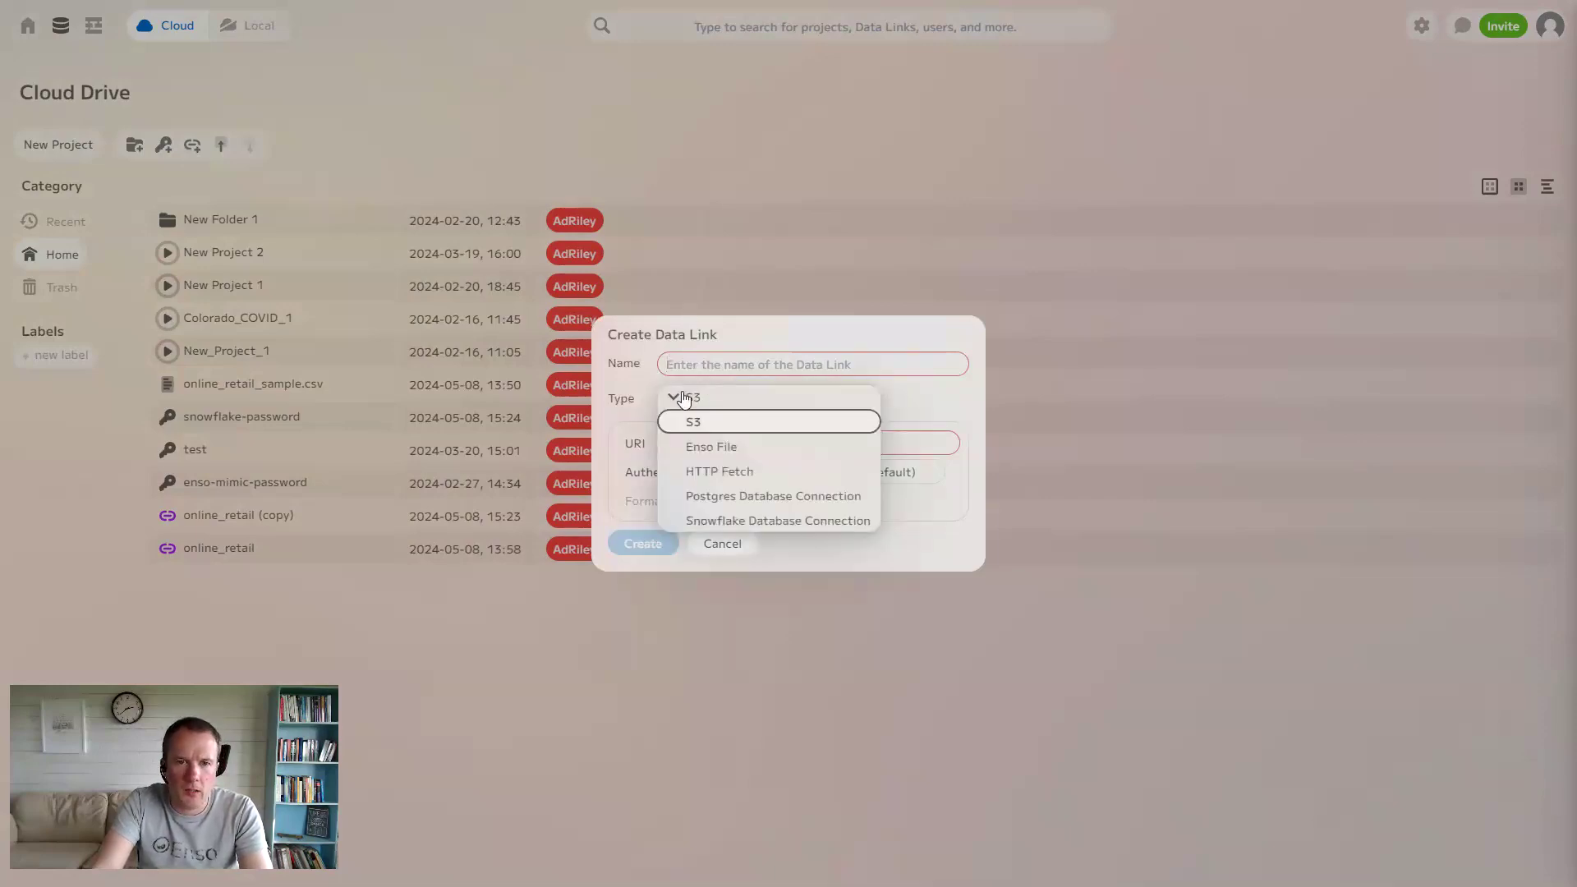
{"action": "left_click", "coordinate": [760, 519]}
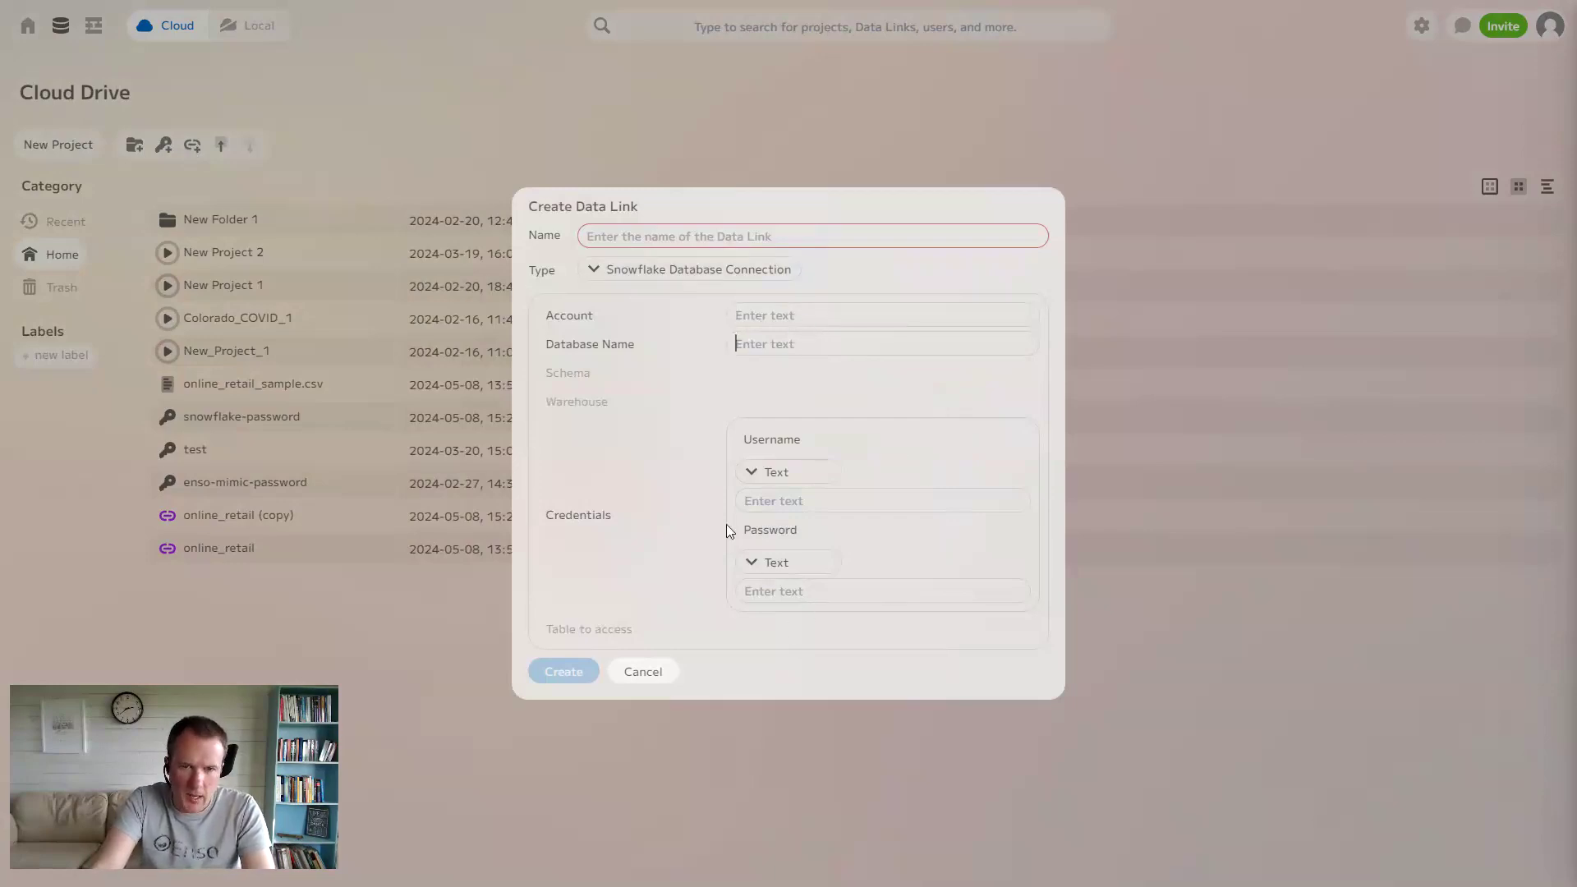
Step: Set the data link's password credential to an Enso Secret and choose the stored snowflake-password.secret as its path
{"action": "left_click", "coordinate": [776, 563]}
{"action": "left_click", "coordinate": [791, 613]}
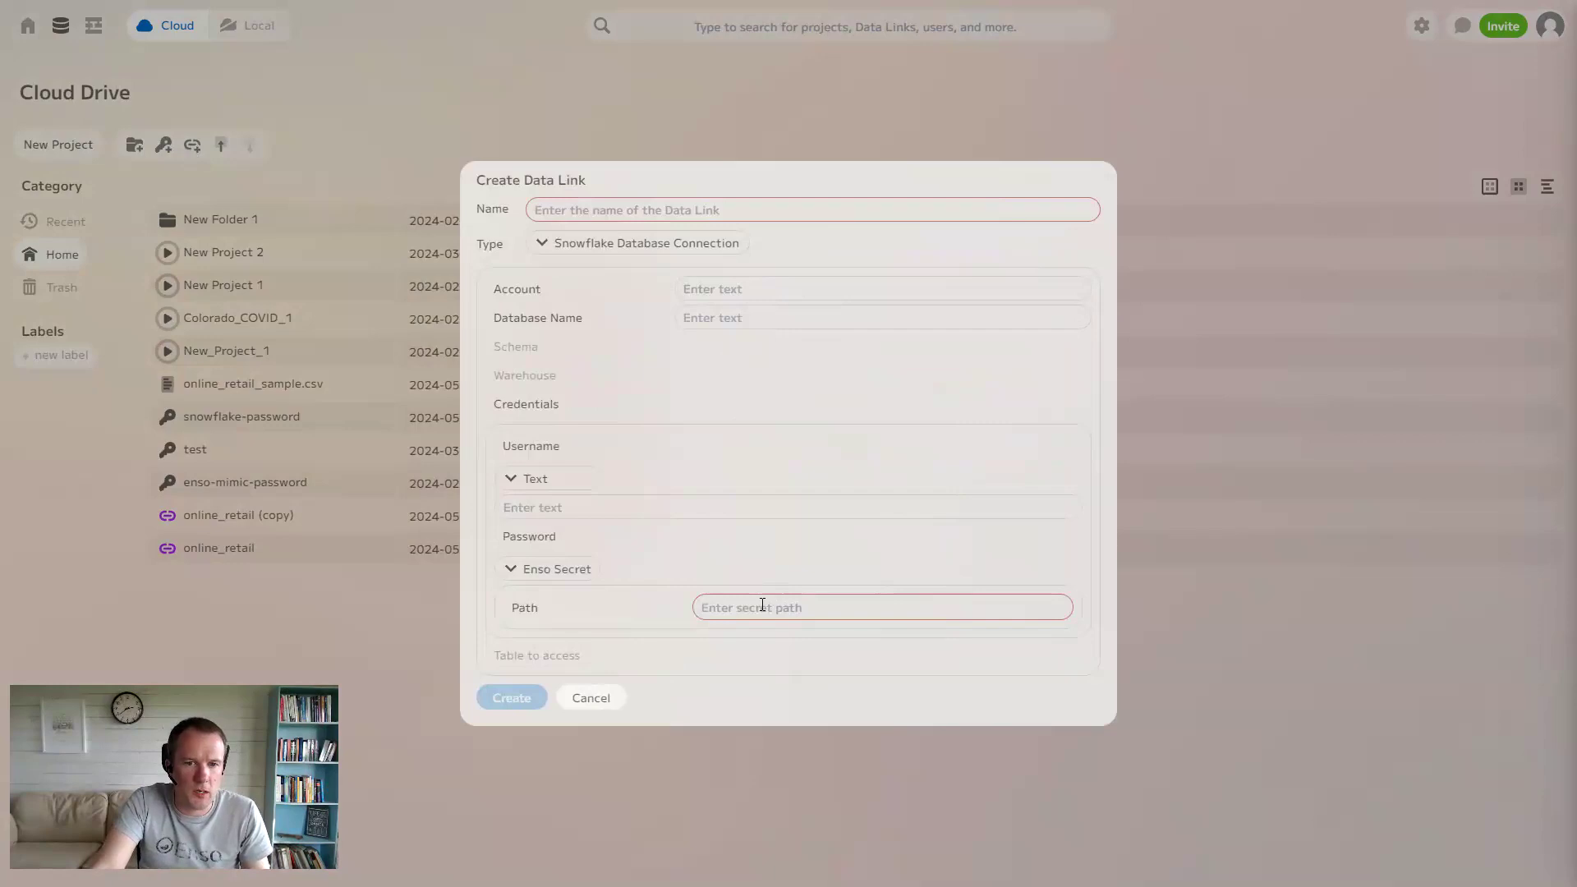
{"action": "left_click", "coordinate": [765, 606]}
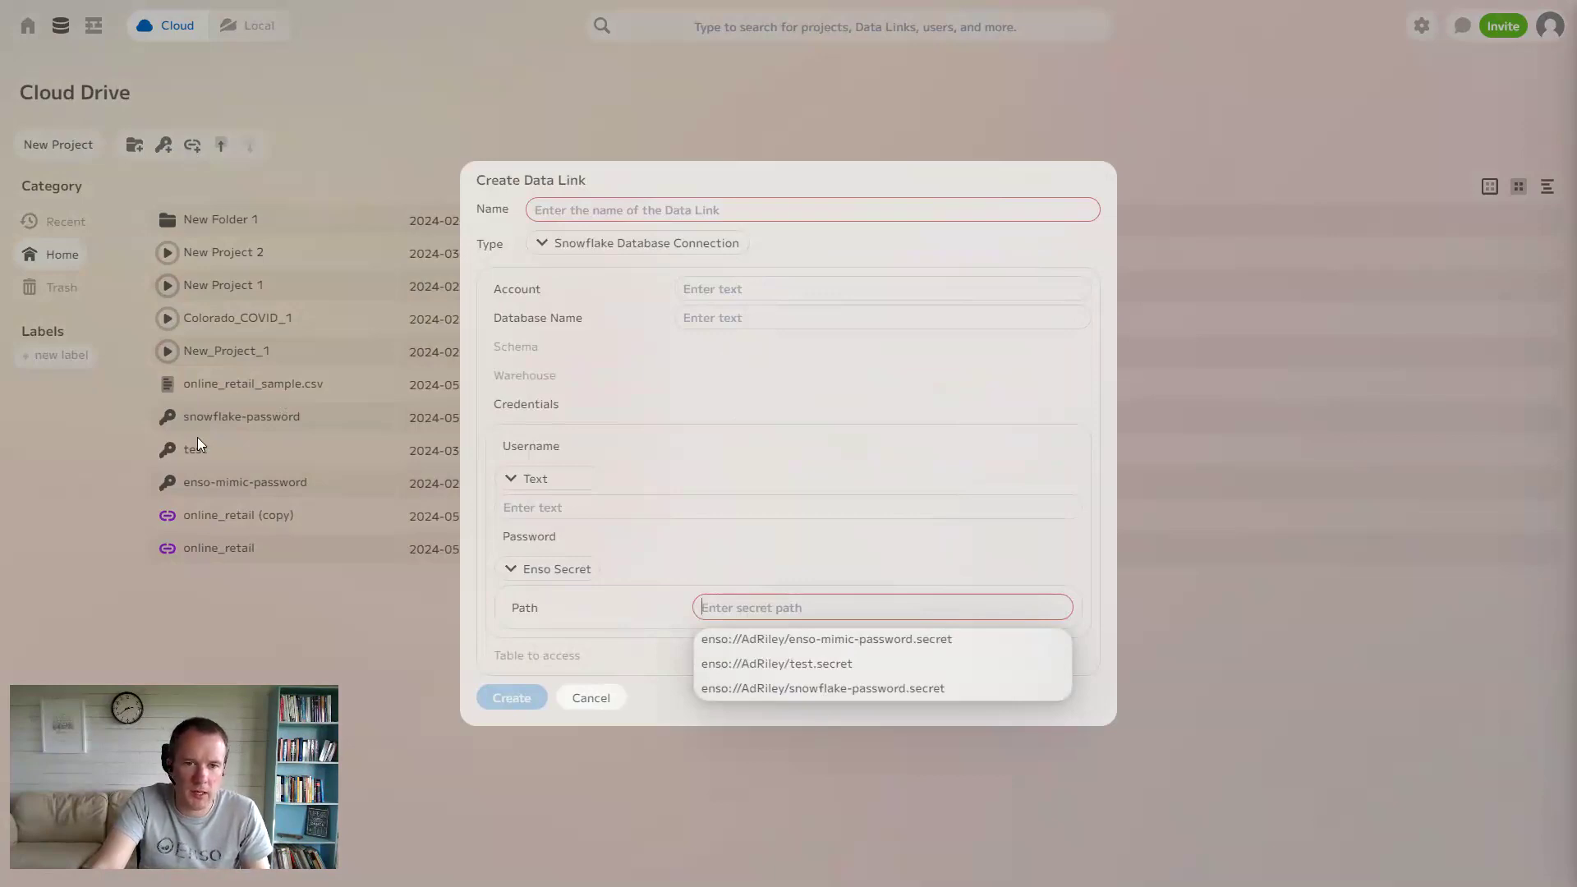
{"action": "left_click", "coordinate": [829, 688]}
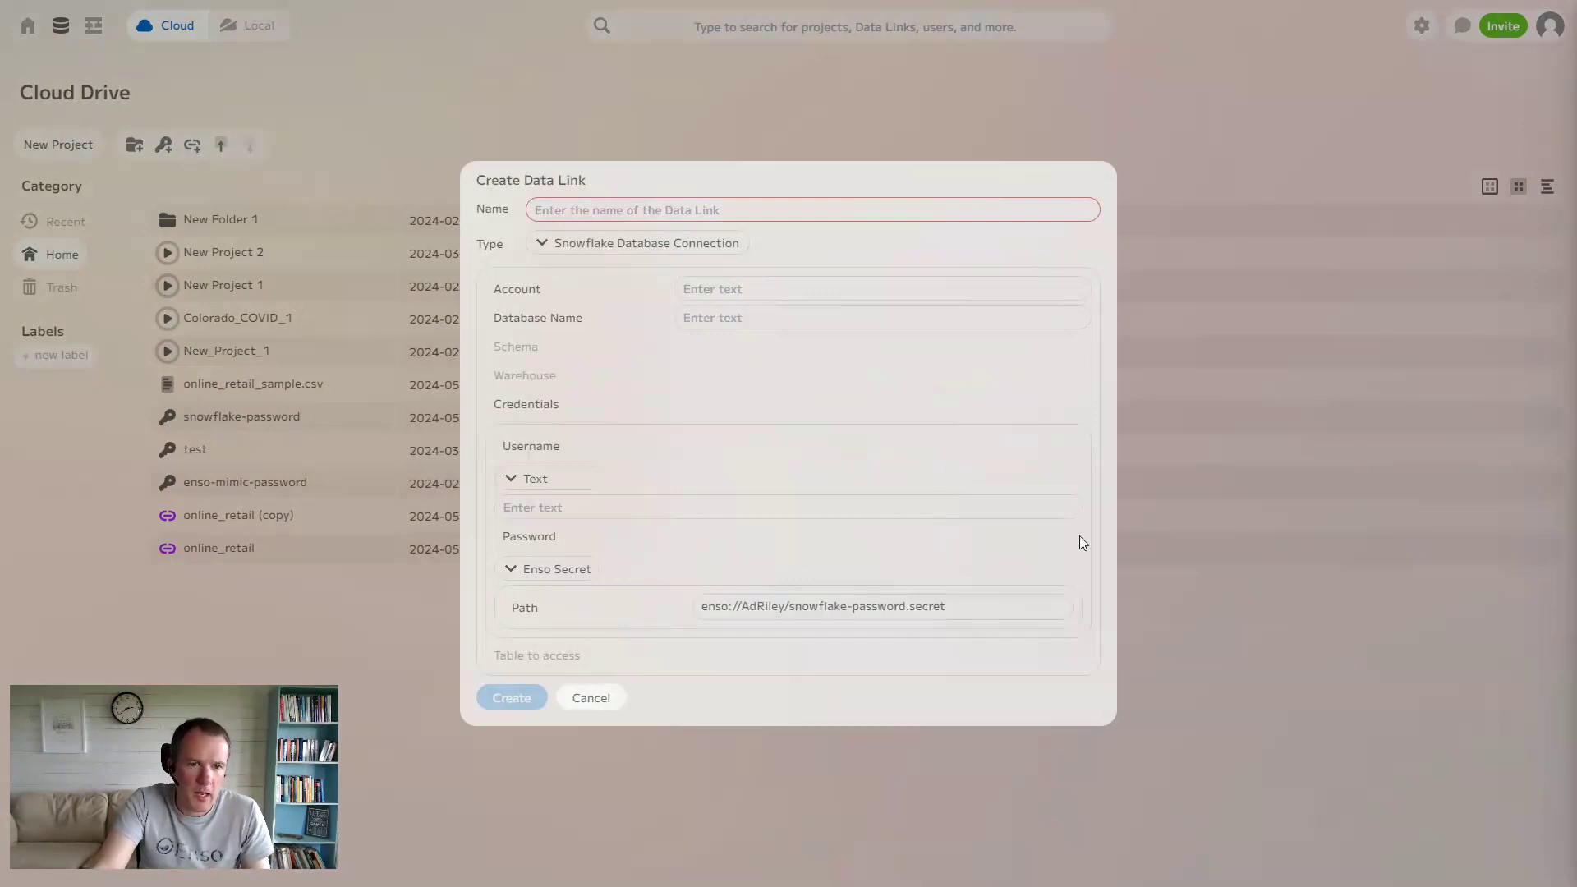